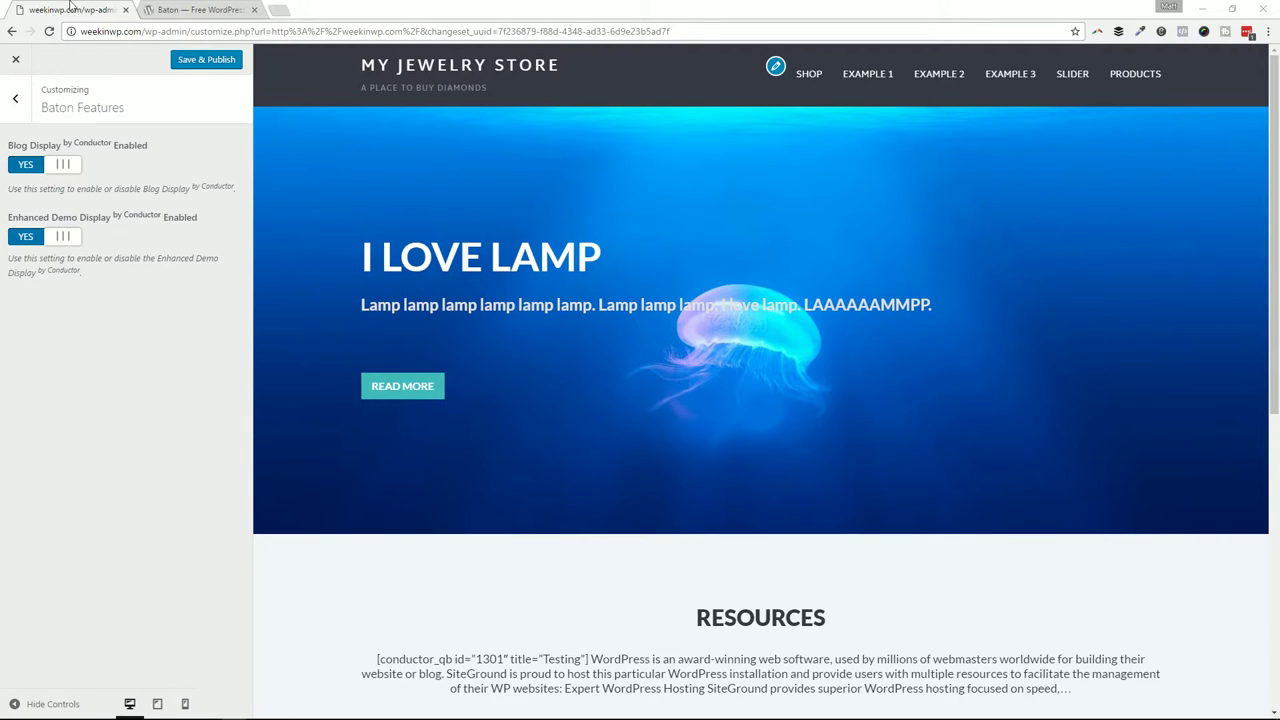
- Examine the Baton theme's directory page and the site's homepage preview with the enhanced demo display
click(195, 9)
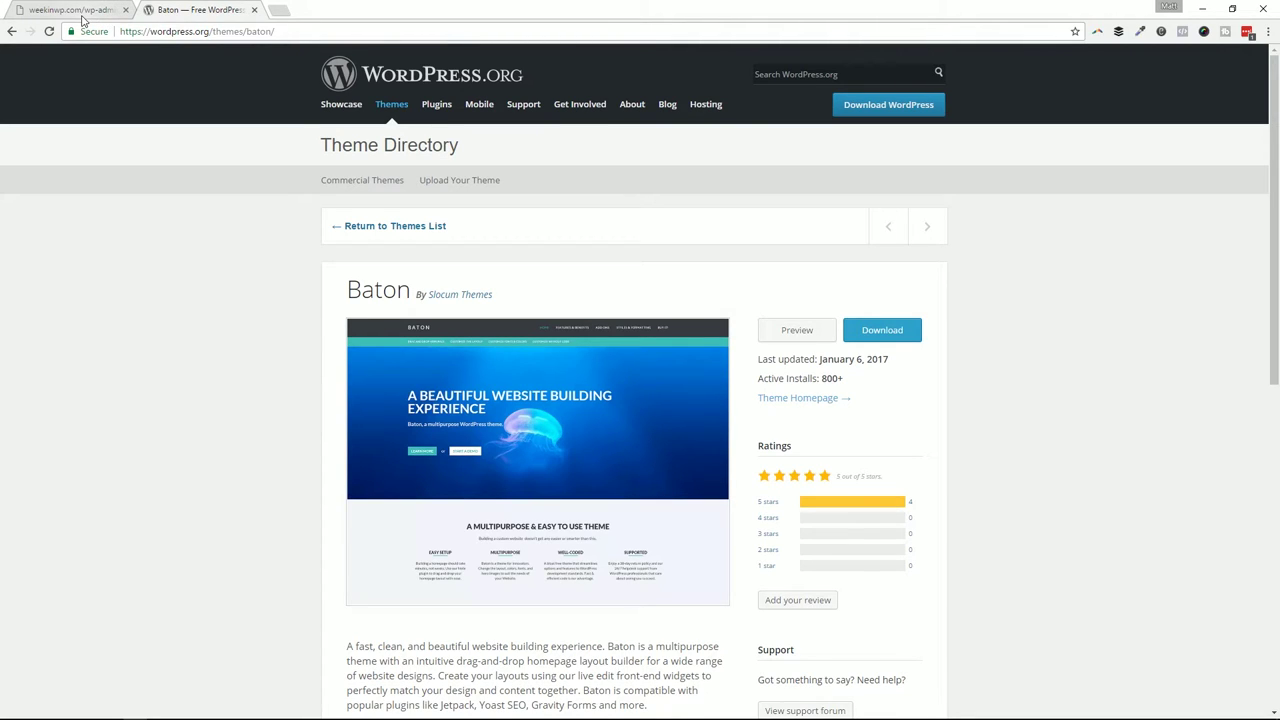
click(73, 8)
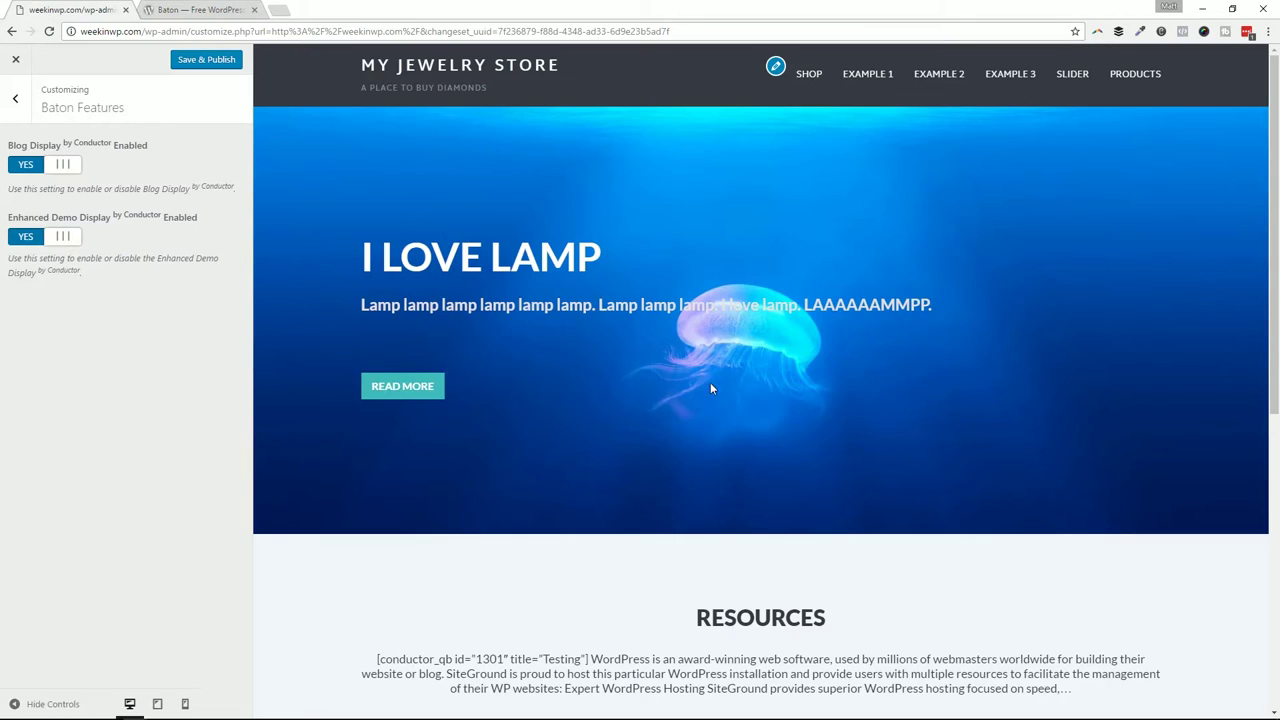
scroll(719, 375, down, 3)
scroll(670, 382, up, 3)
scroll(698, 400, down, 5)
scroll(710, 400, up, 5)
scroll(330, 443, down, 3)
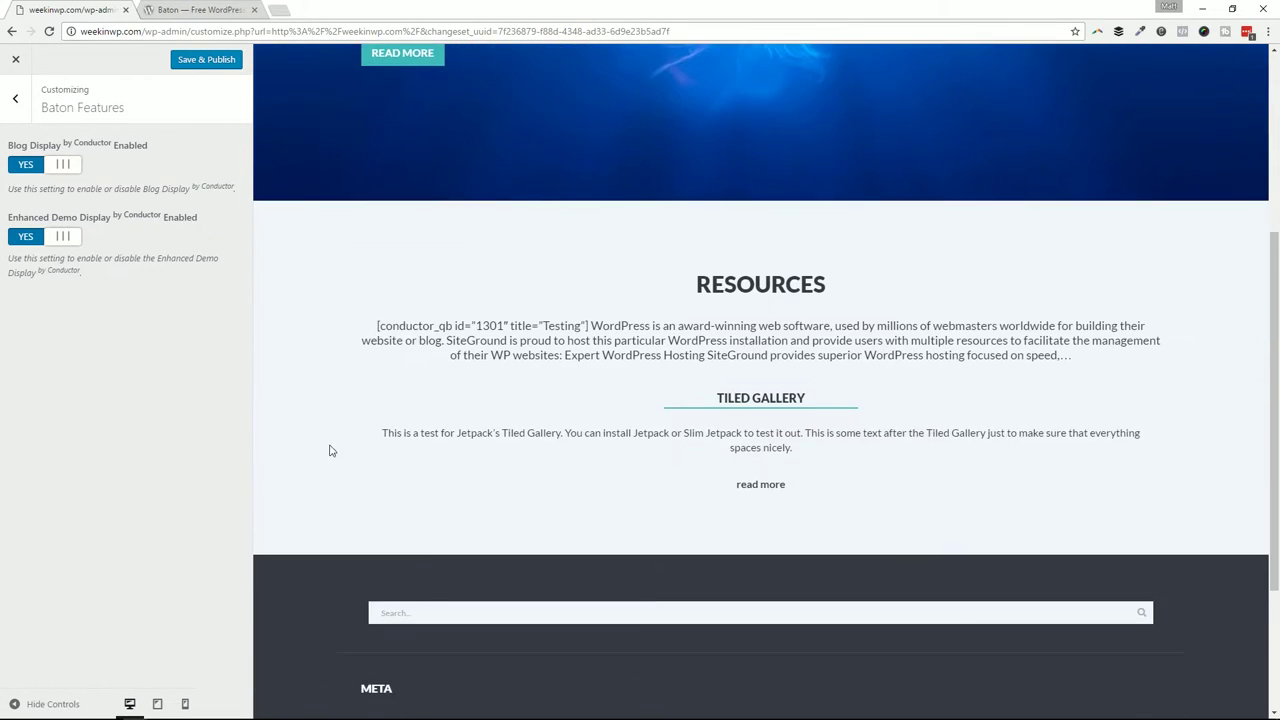
scroll(340, 443, up, 4)
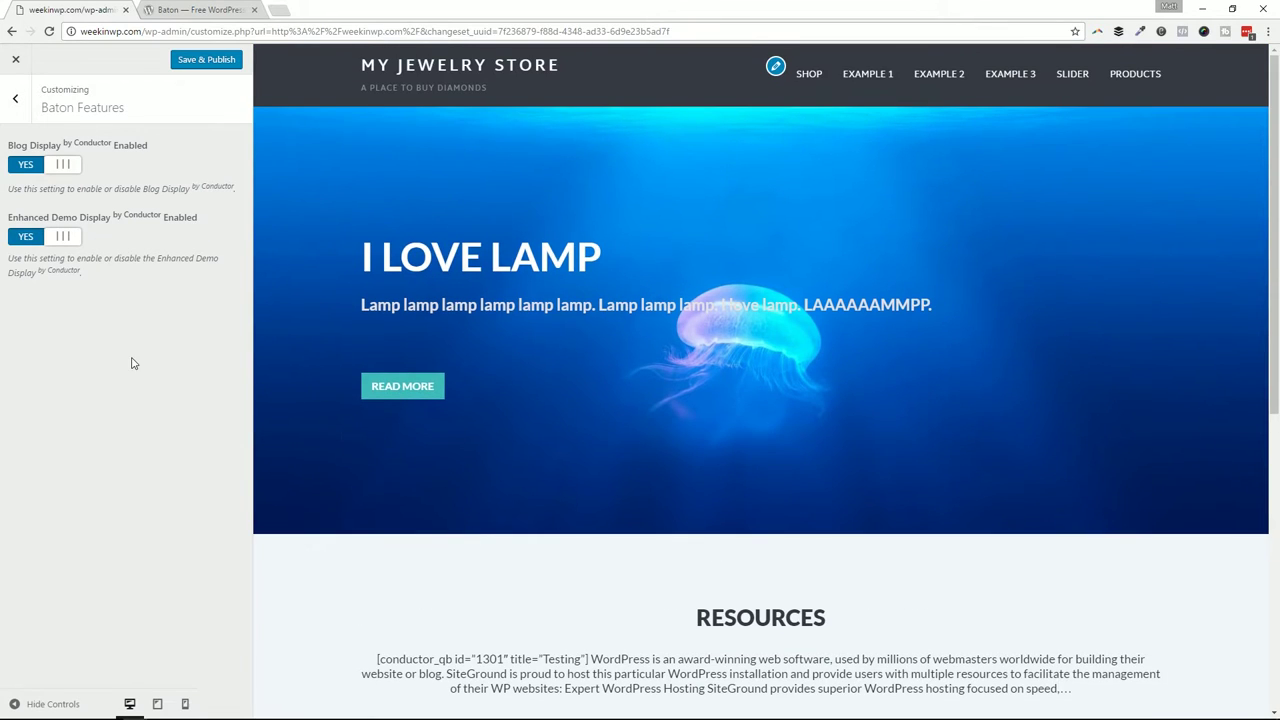
scroll(640, 340, down, 1)
scroll(684, 326, up, 1)
scroll(600, 340, down, 2)
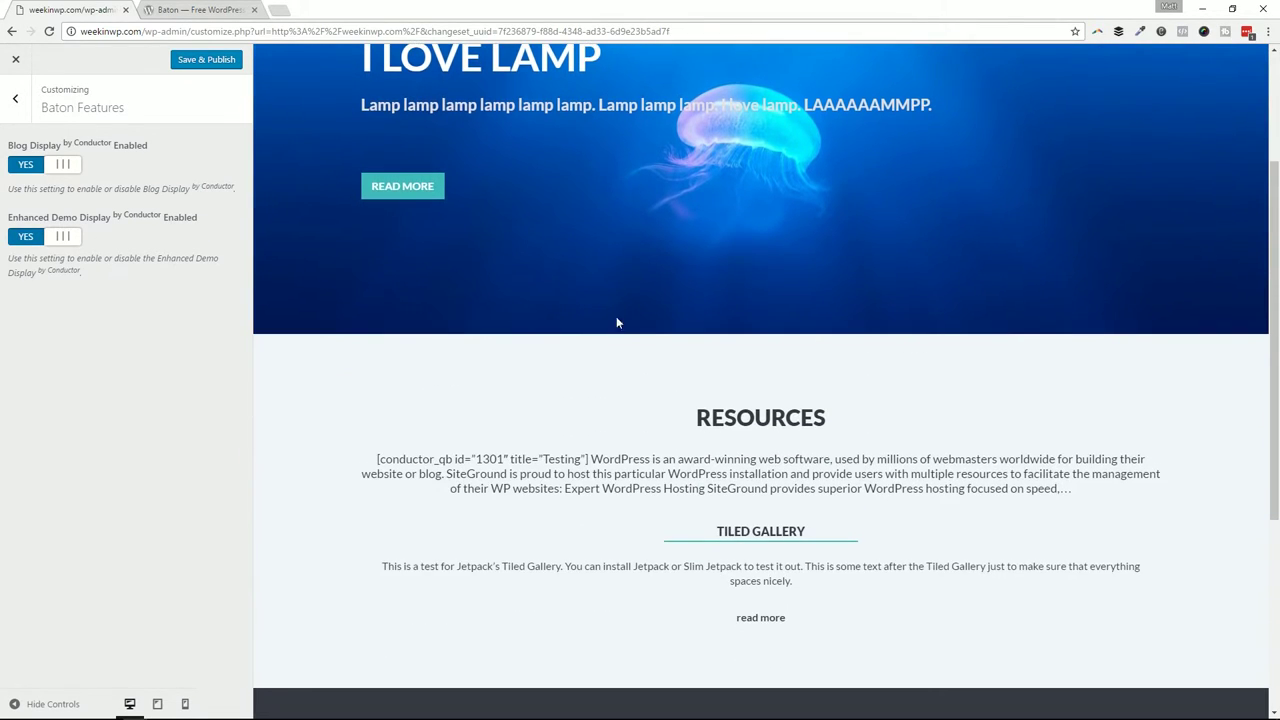
scroll(492, 330, down, 3)
scroll(494, 326, up, 6)
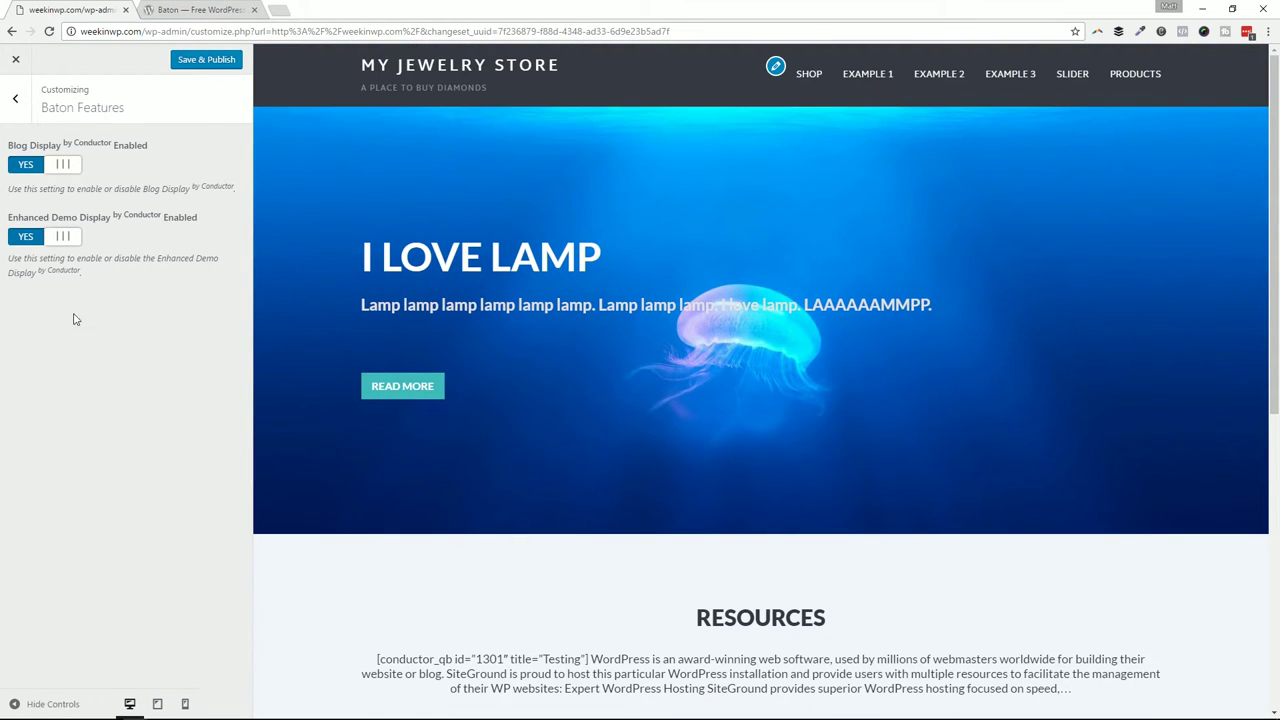
- Disable the Enhanced Demo Display in Baton Features and look over the posts in the homepage preview
click(14, 103)
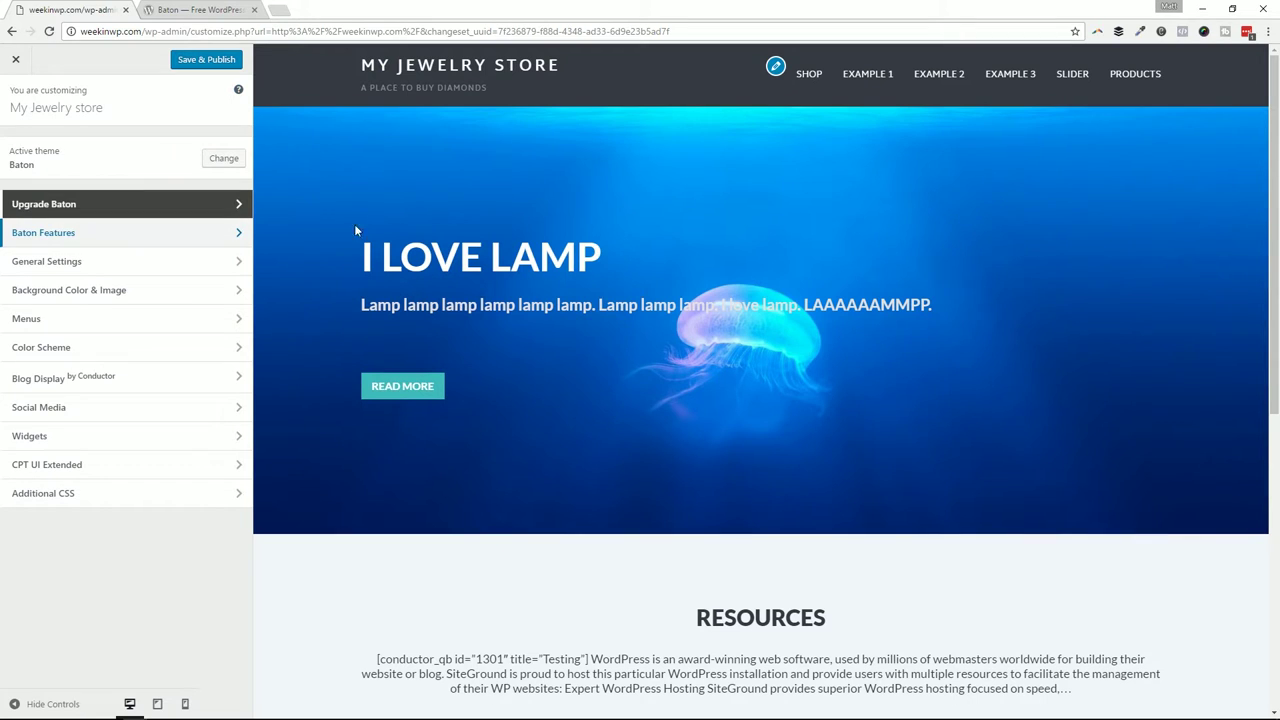
click(88, 230)
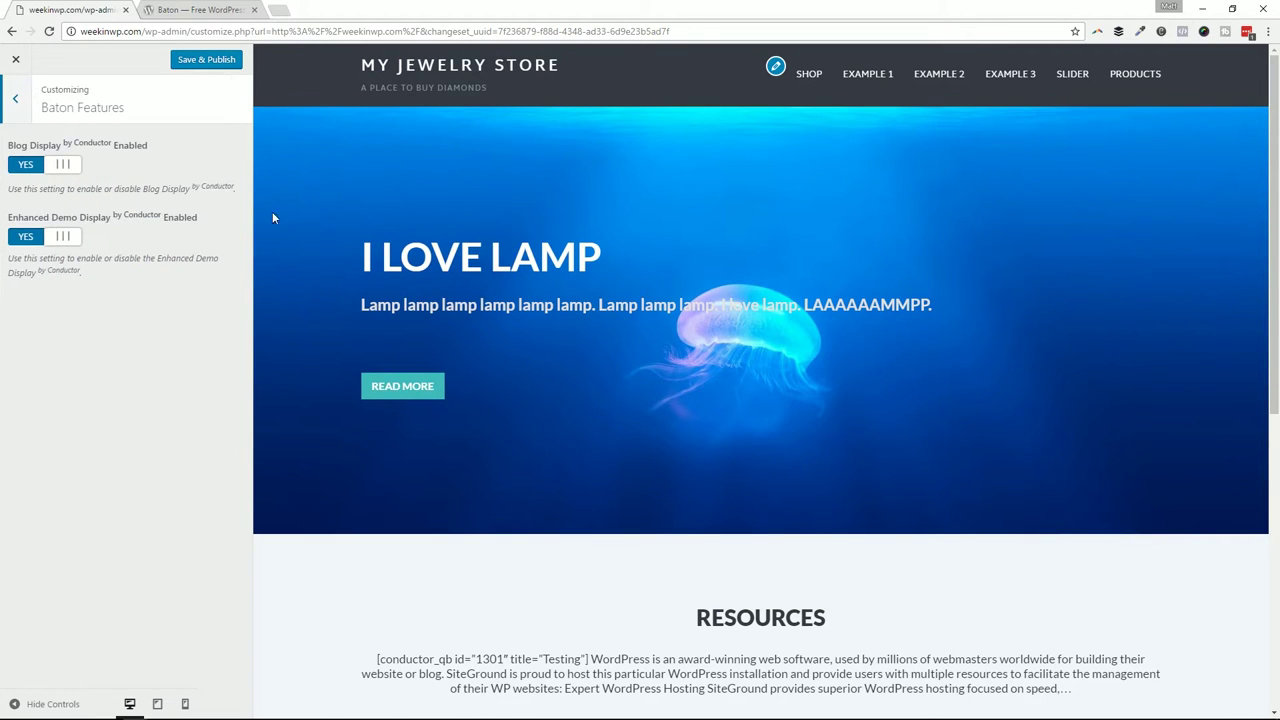
click(74, 241)
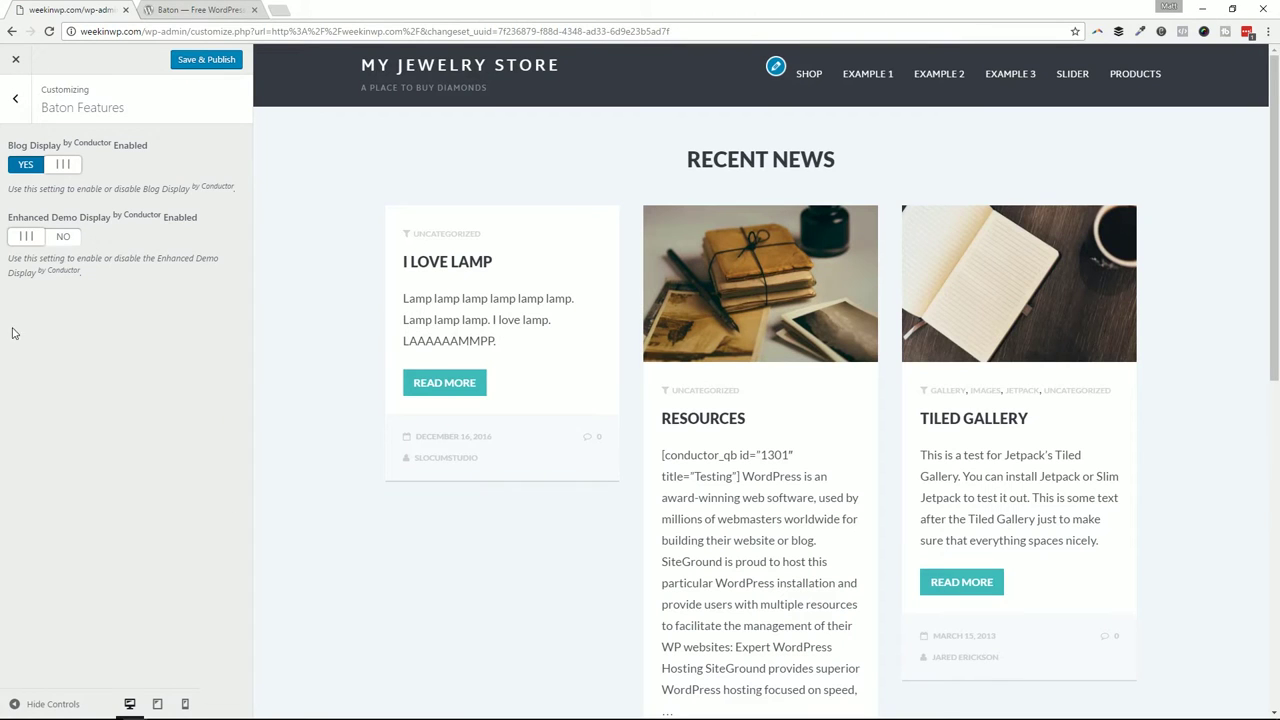
scroll(1134, 591, down, 2)
scroll(509, 254, up, 2)
scroll(906, 353, down, 1)
scroll(906, 353, down, 3)
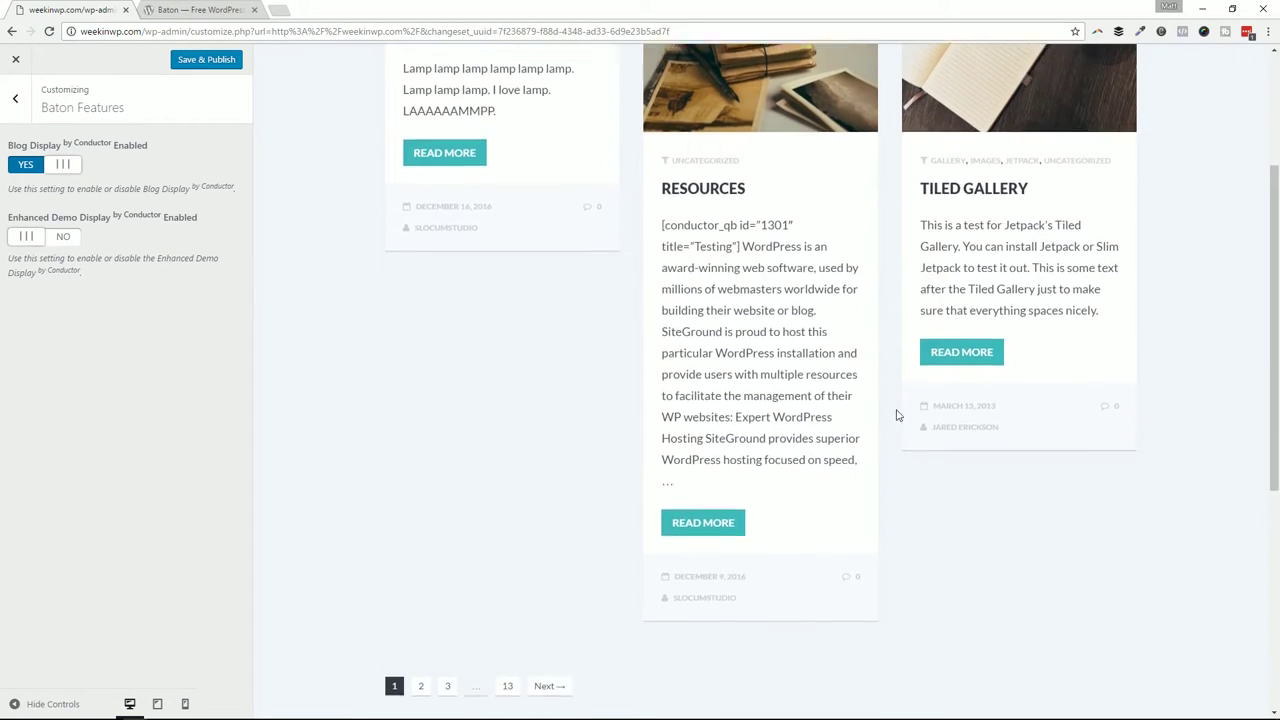
scroll(911, 489, up, 1)
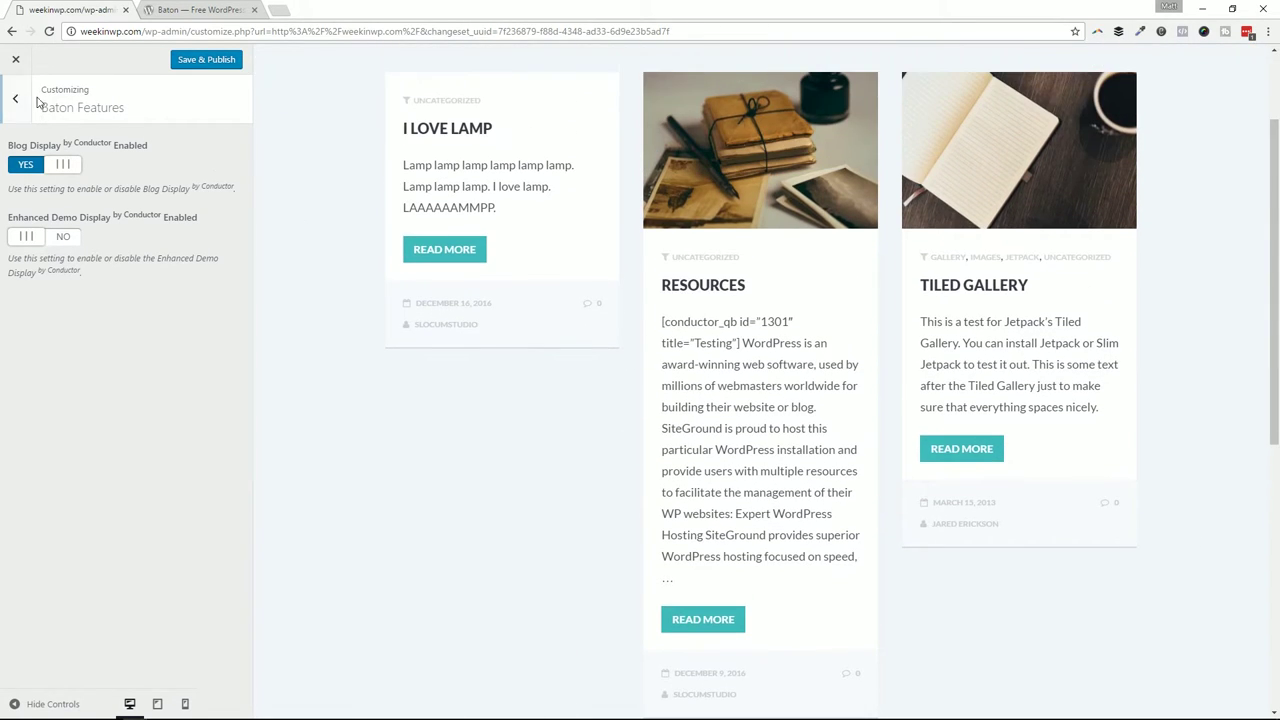
- Set the Blog Display to show 10 posts per page and look through the homepage preview
click(44, 103)
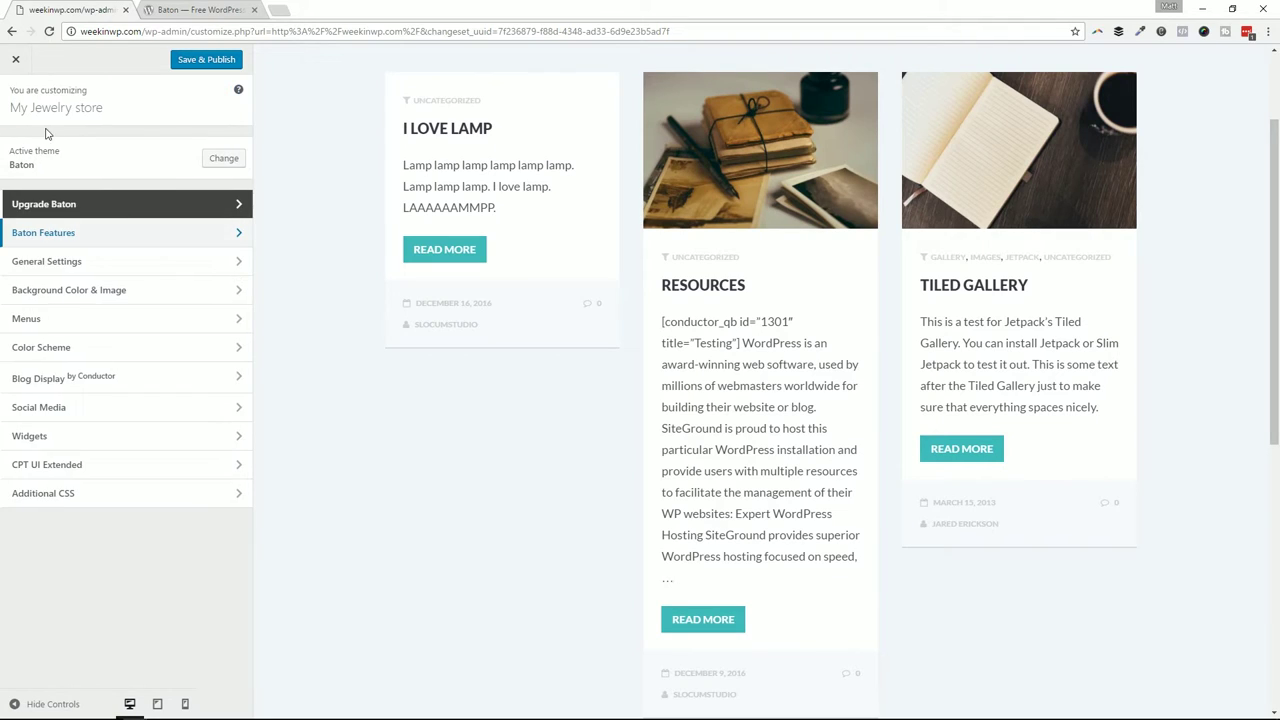
click(161, 385)
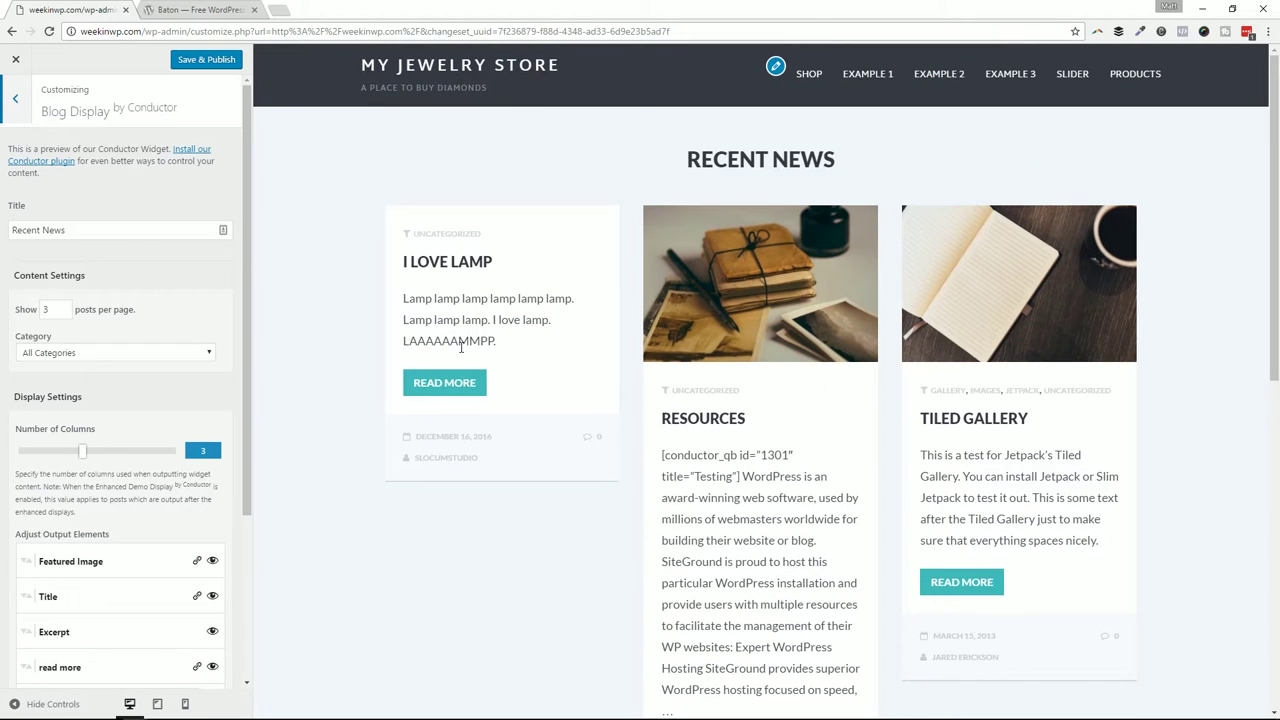
scroll(60, 250, down, 3)
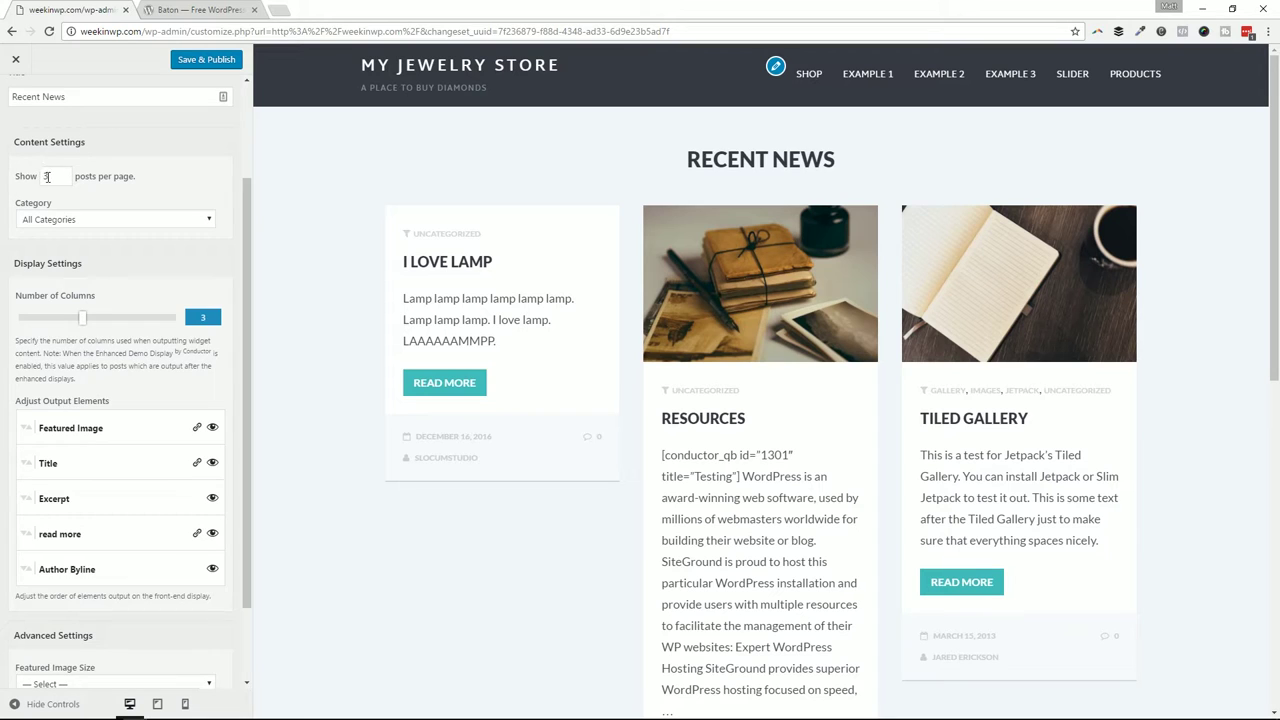
double_click(58, 177)
text(10)
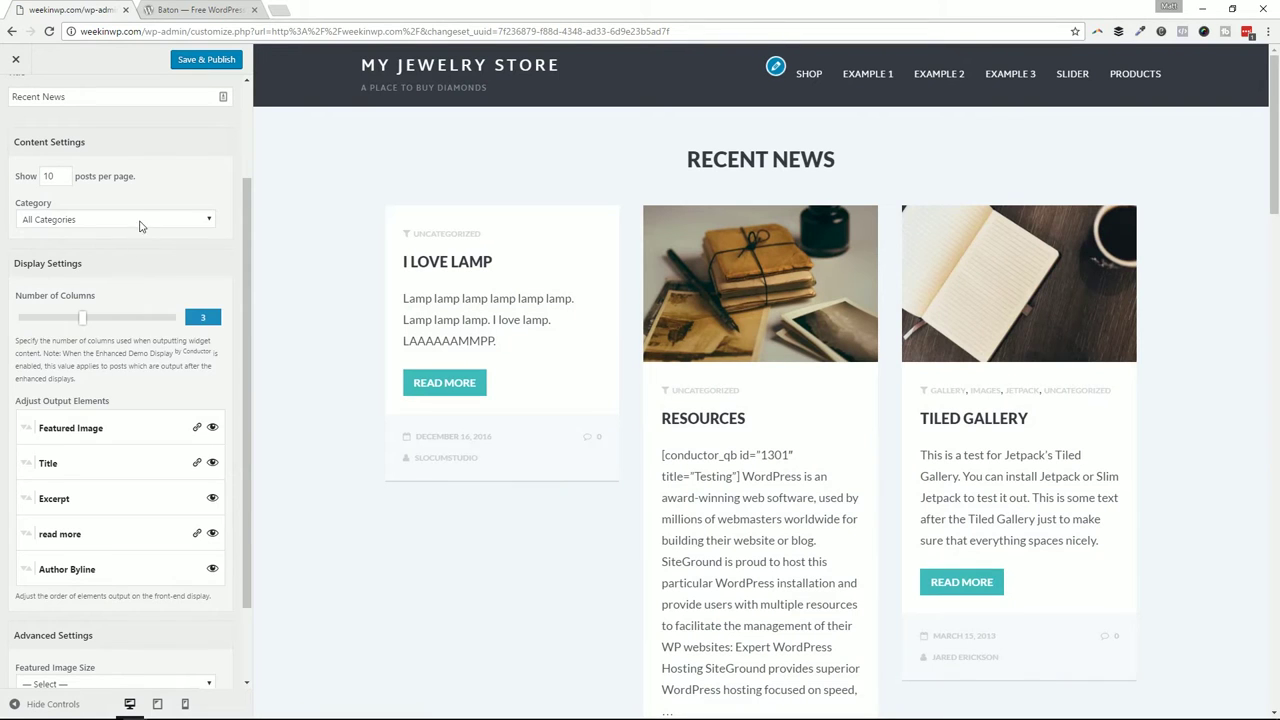
click(140, 226)
click(200, 187)
scroll(486, 486, down, 3)
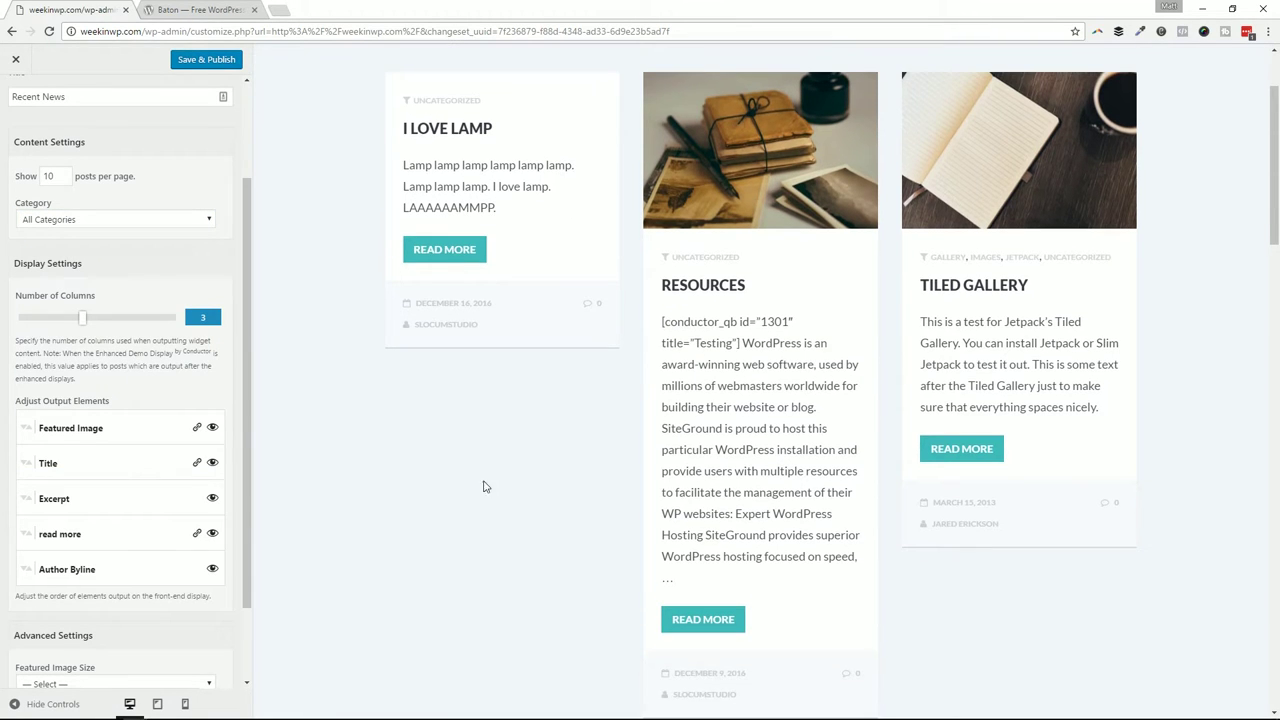
scroll(712, 421, down, 7)
scroll(569, 457, up, 4)
scroll(563, 400, down, 6)
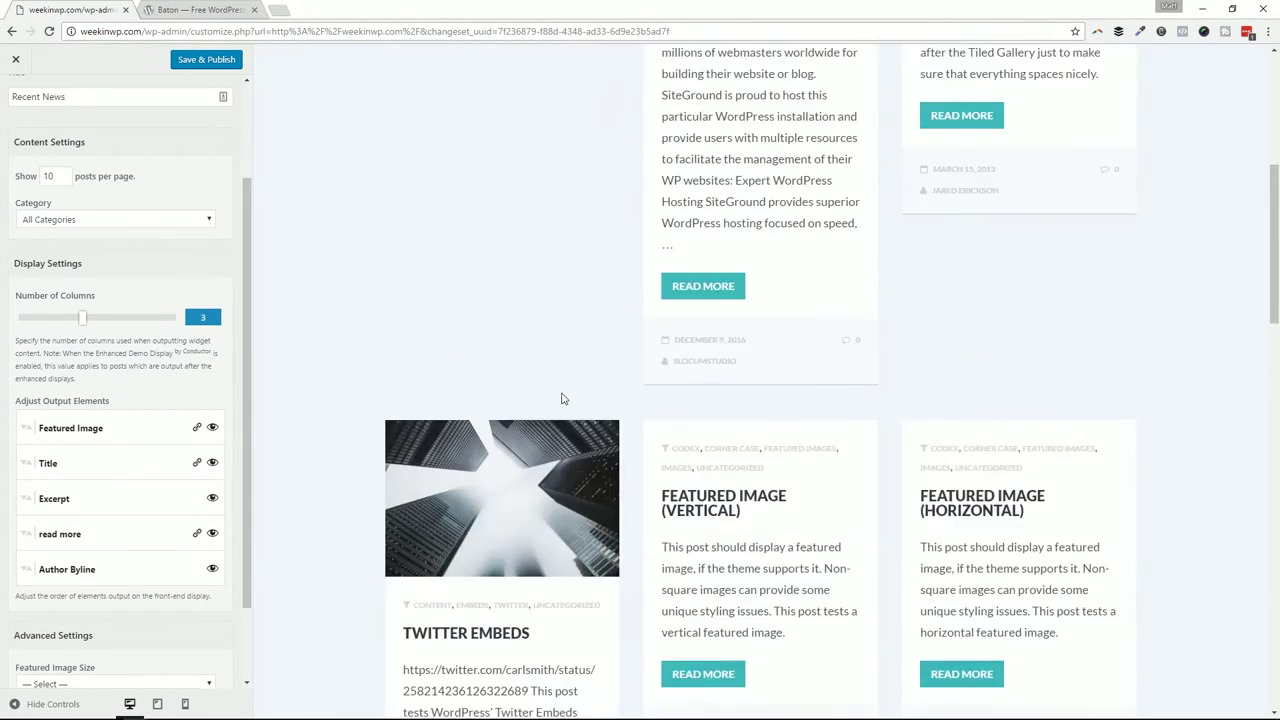
scroll(571, 420, up, 10)
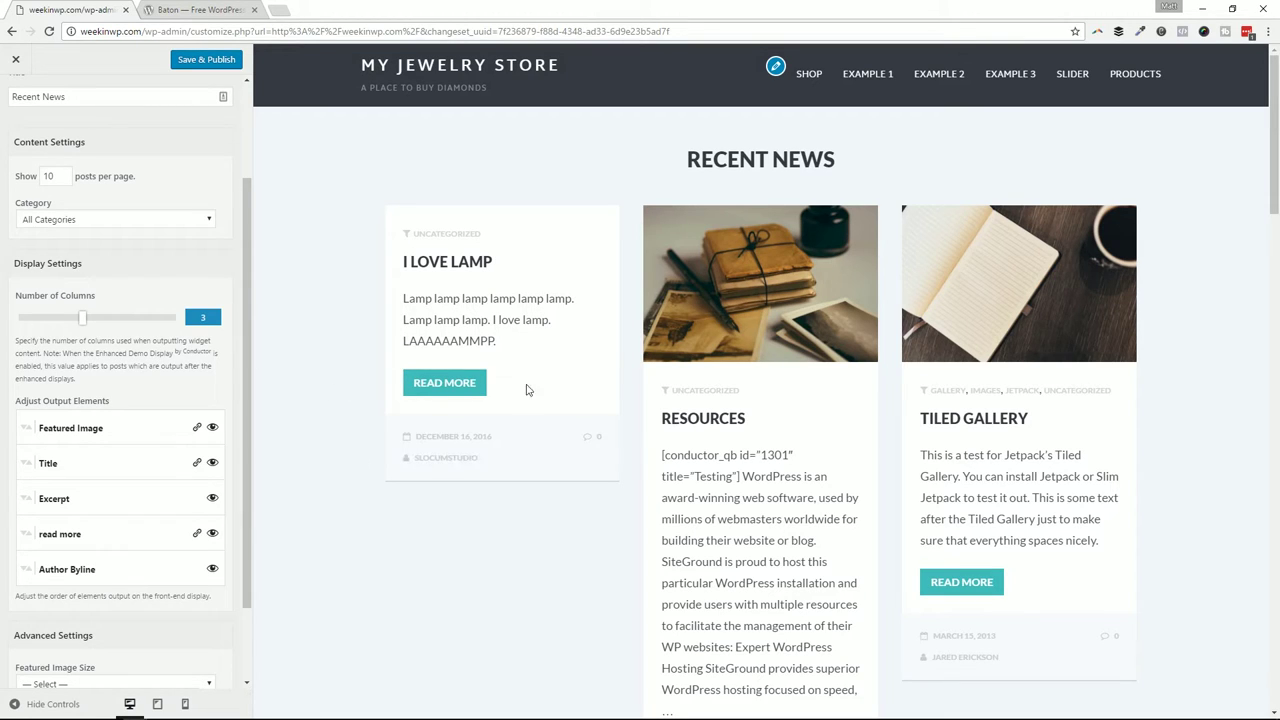
- Move the read more element to the first place among the output elements and relabel it "Continue Reading"
drag(32, 533, 42, 418)
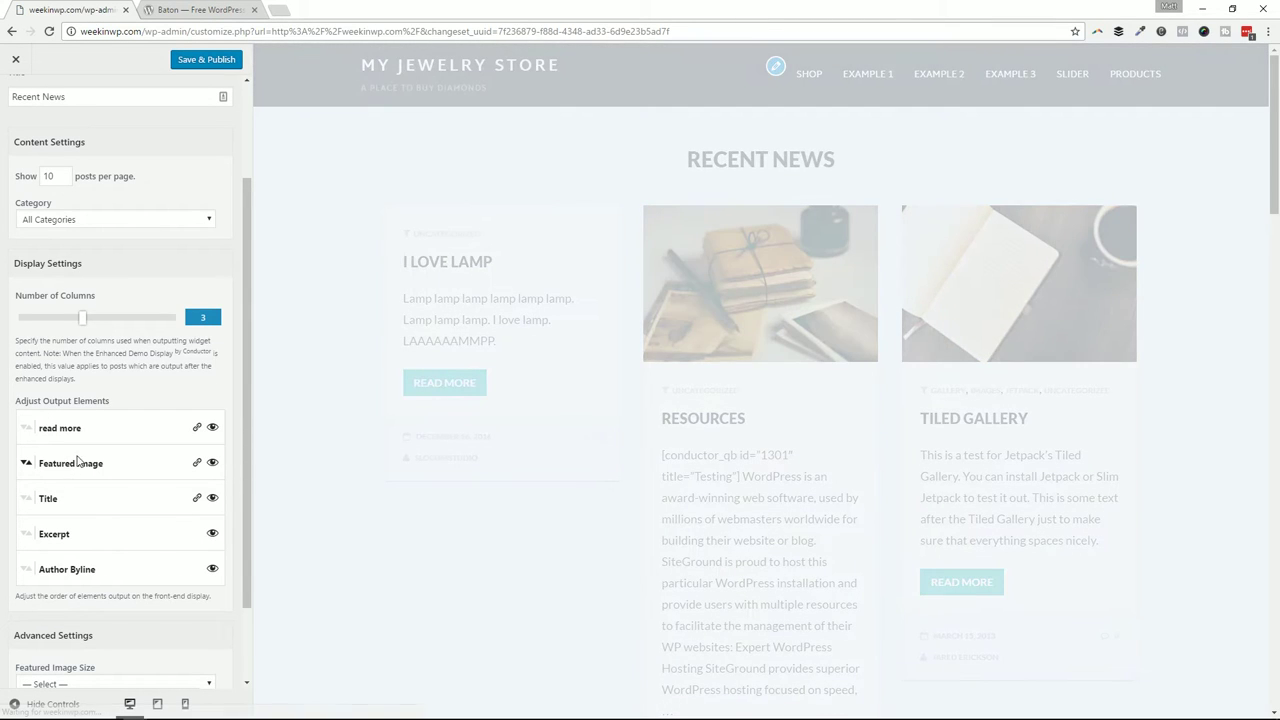
click(89, 427)
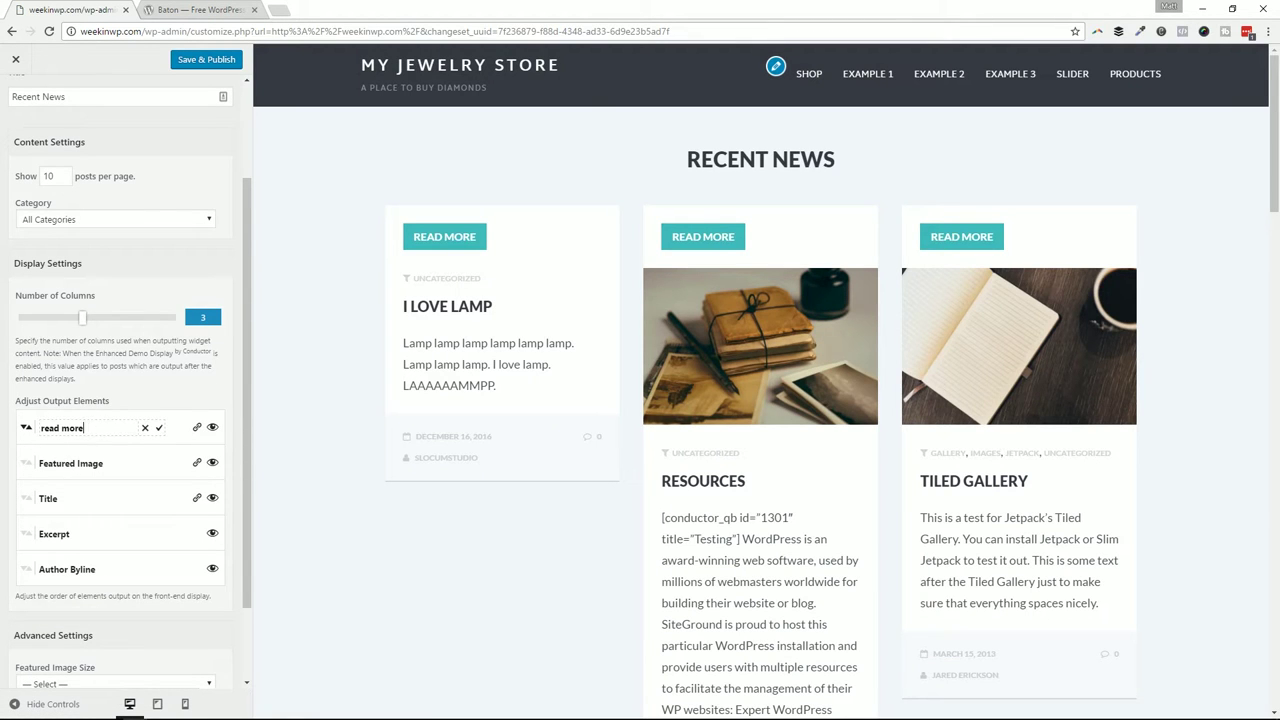
text(Continue Rea)
key(BackSpace)
key(BackSpace)
key(BackSpace)
key(BackSpace)
key(BackSpace)
key(BackSpace)
text(ue Reading)
click(161, 428)
- Hide the Featured Image and Author Byline output elements in the Blog Display settings
click(213, 464)
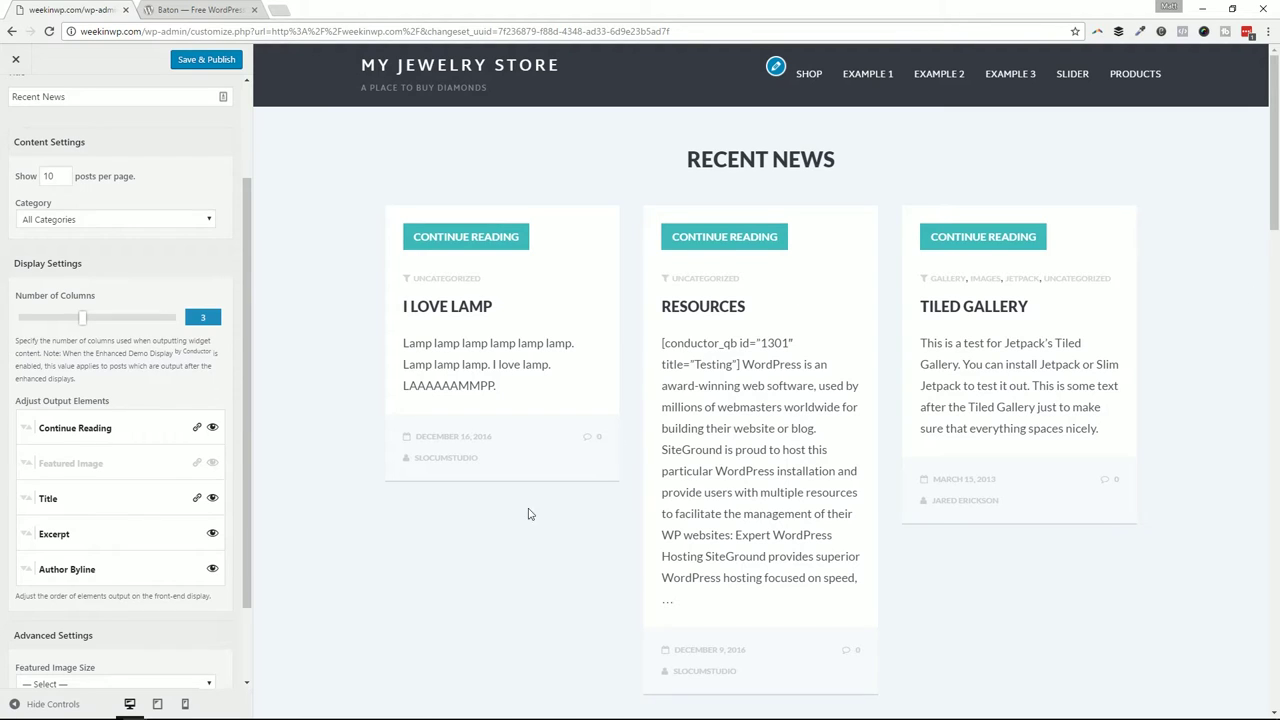
click(212, 569)
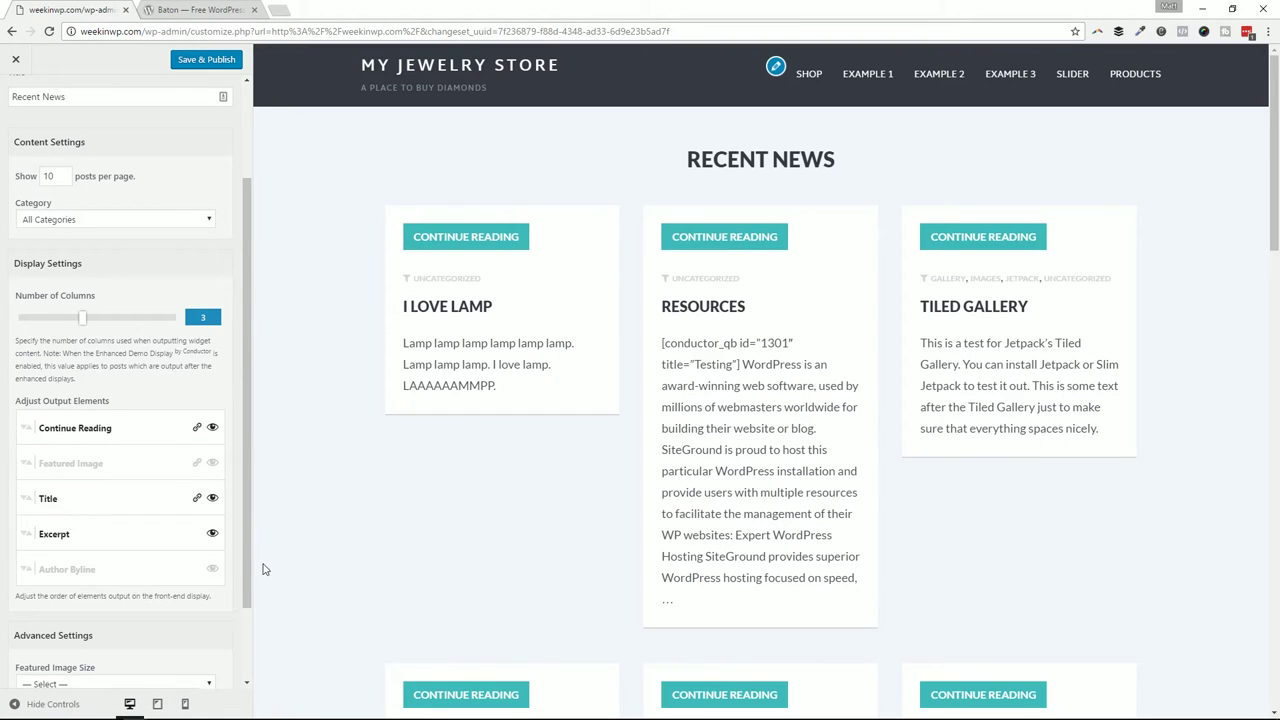
click(80, 537)
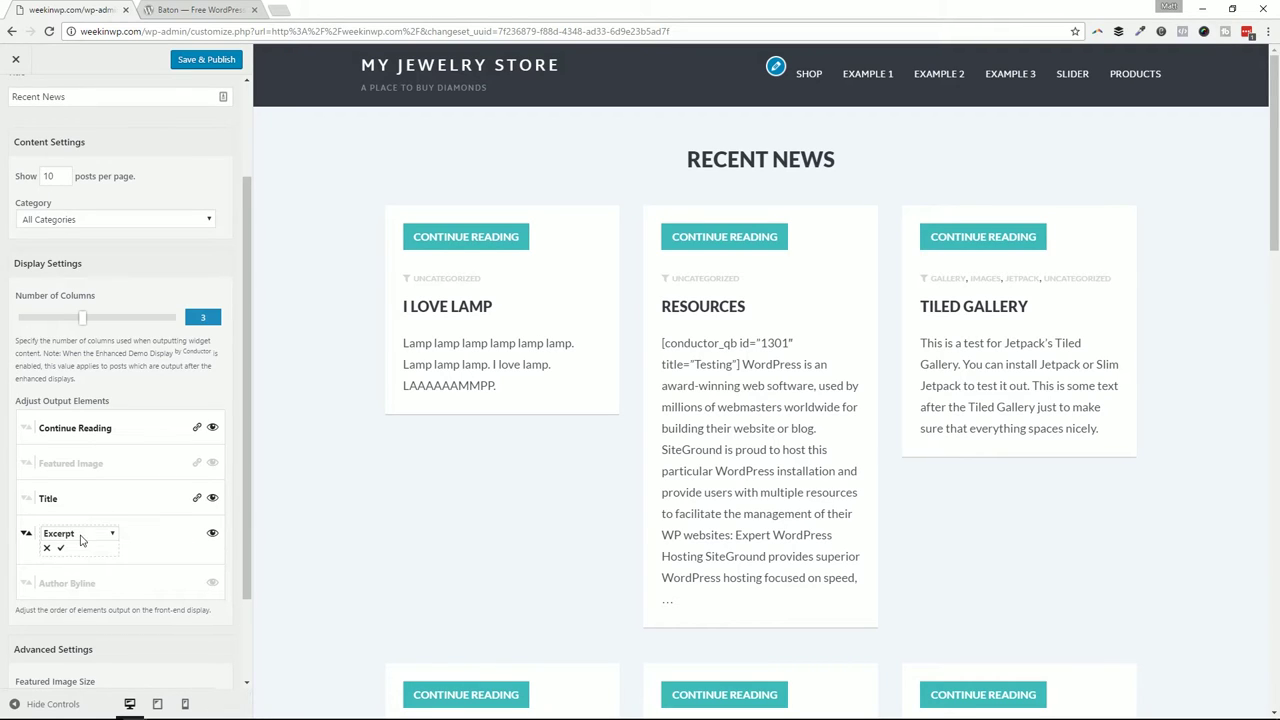
click(78, 536)
click(97, 560)
click(68, 552)
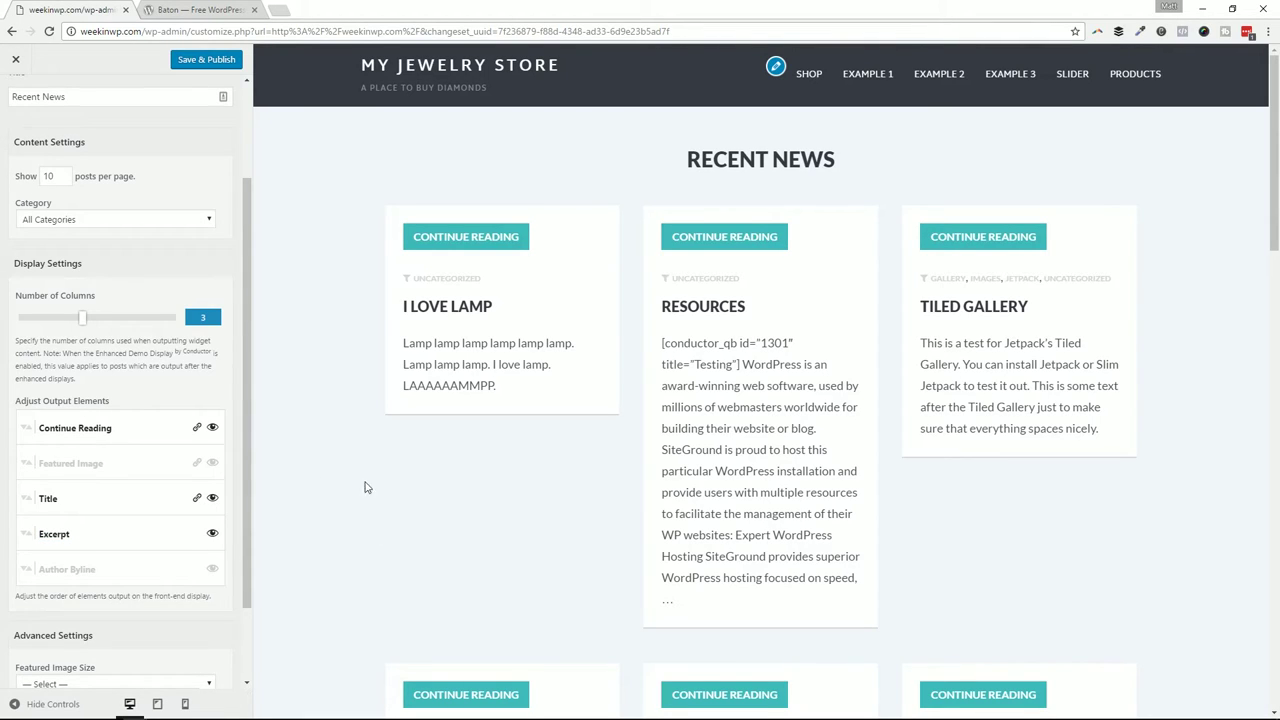
- Limit the blog post excerpts to 15 words in the Blog Display's advanced settings
scroll(150, 487, down, 1)
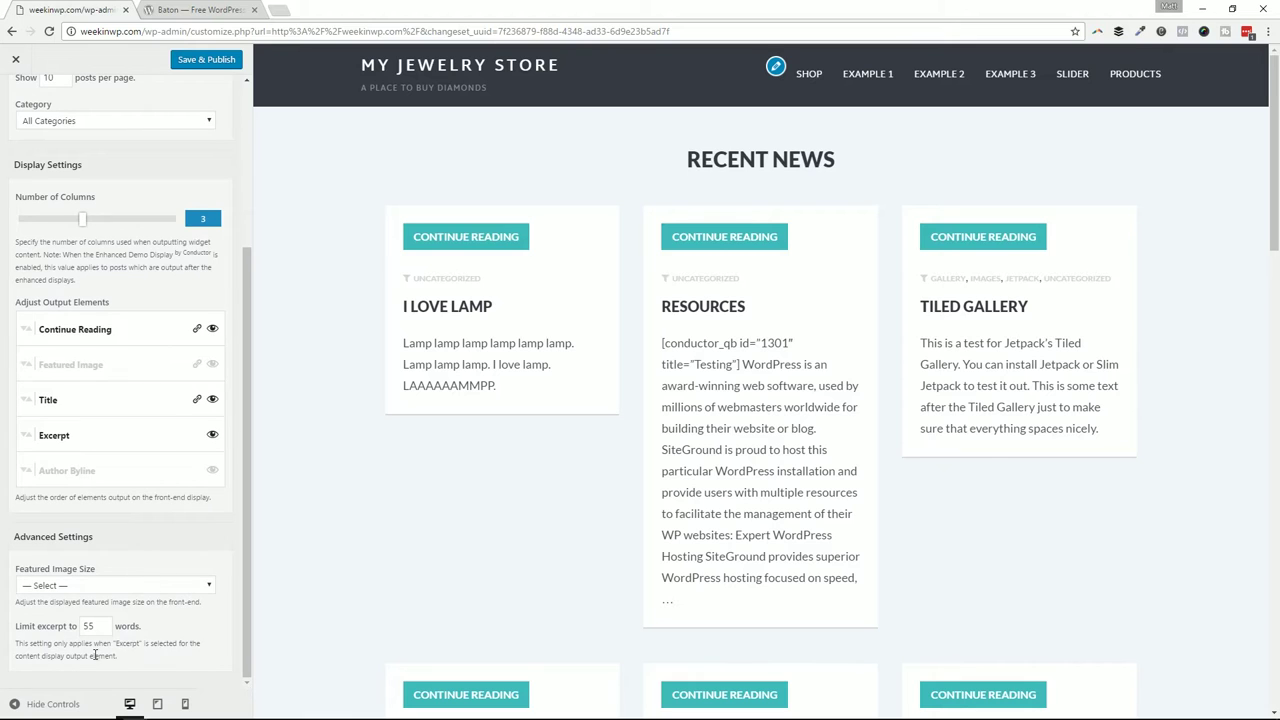
double_click(96, 625)
text(15)
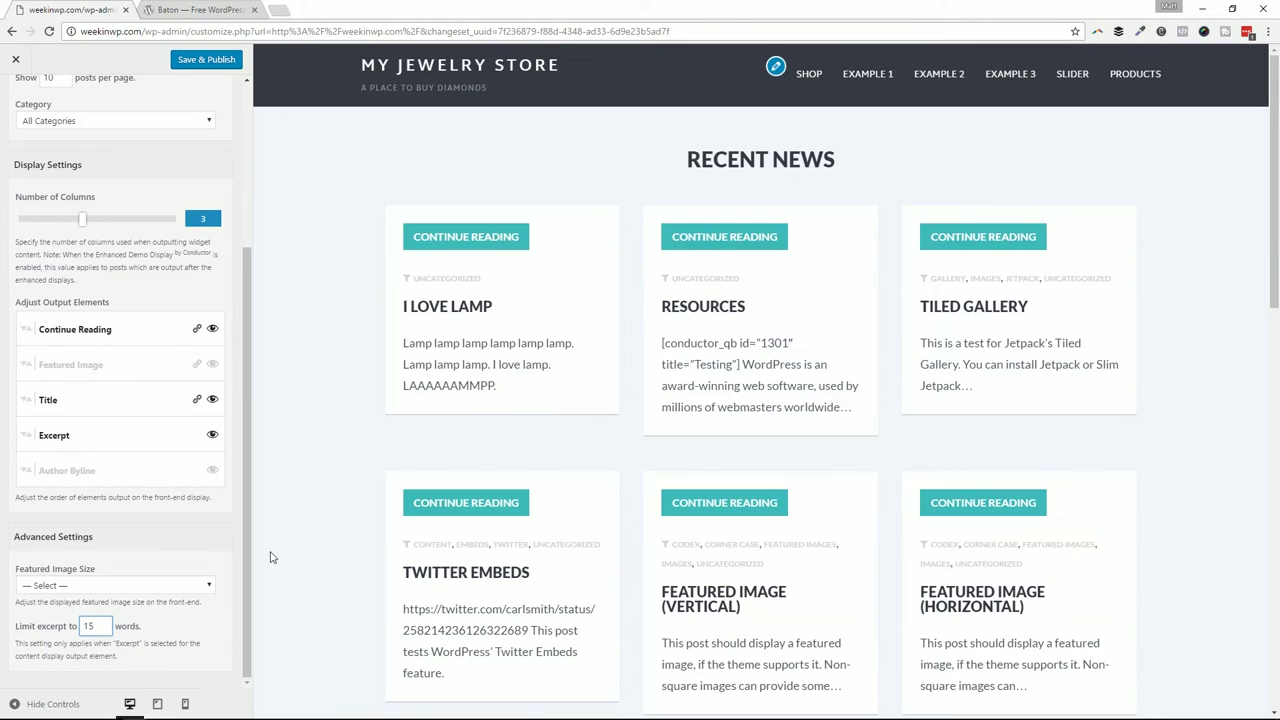
- Try the blog display with one and two columns and return it to three columns
drag(78, 218, 30, 216)
scroll(491, 449, down, 2)
scroll(491, 449, up, 2)
click(66, 222)
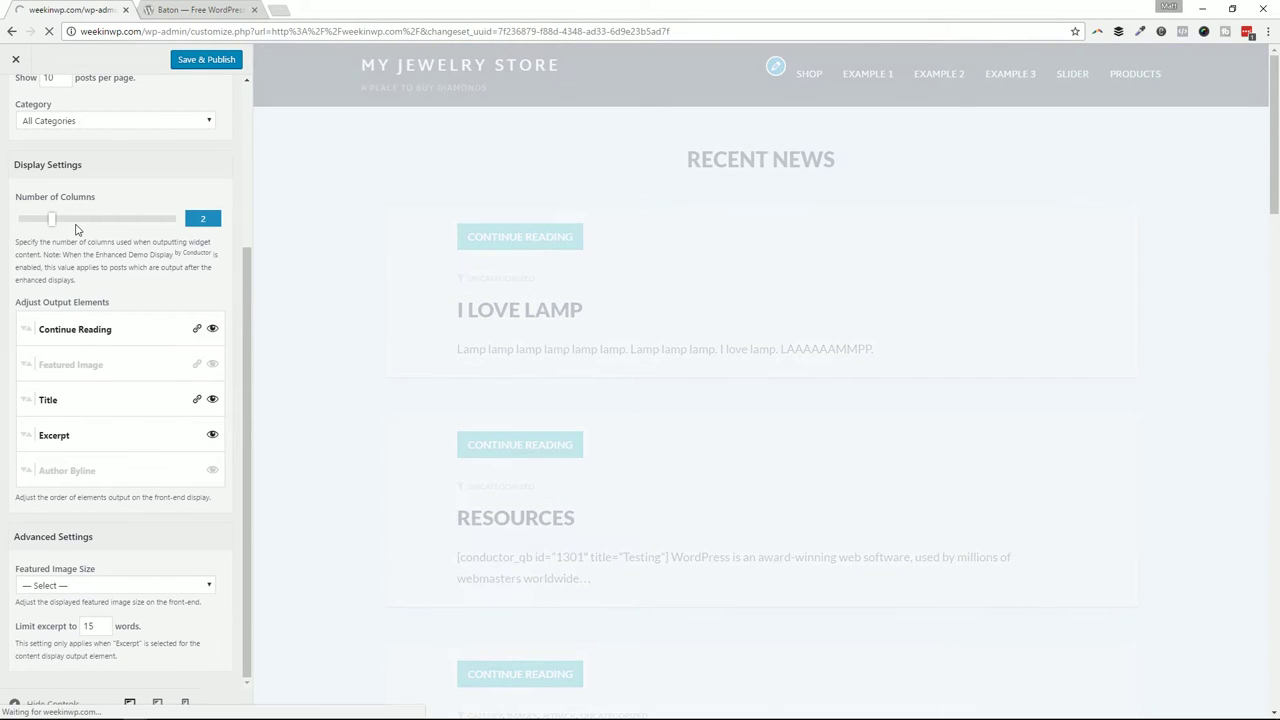
click(82, 220)
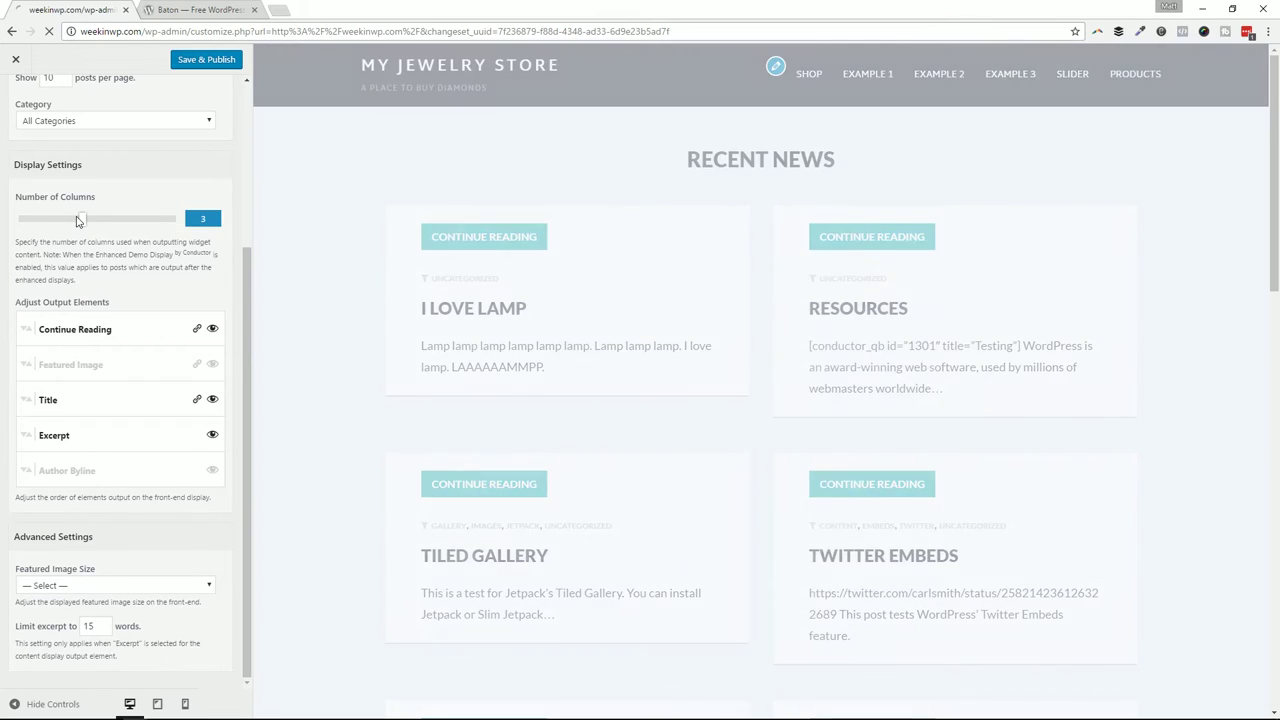
- Add a Note Widget to the Front Page widget area
scroll(120, 300, up, 5)
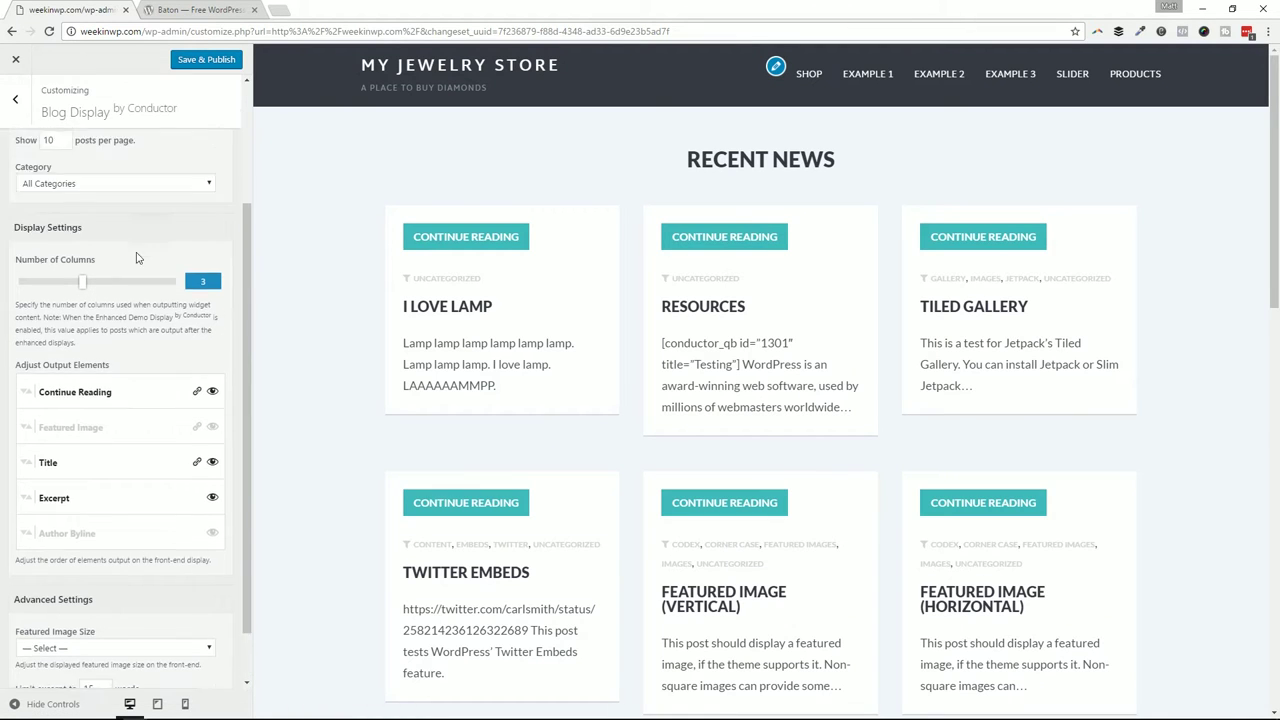
click(25, 122)
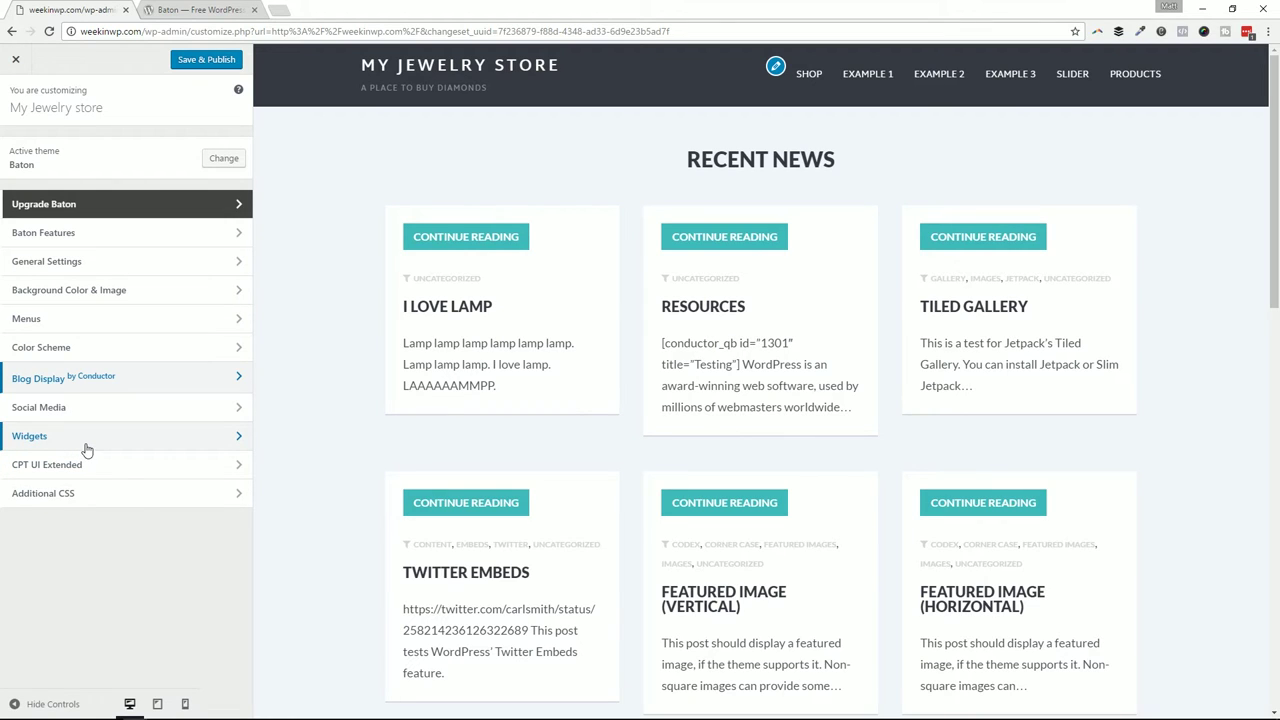
click(87, 450)
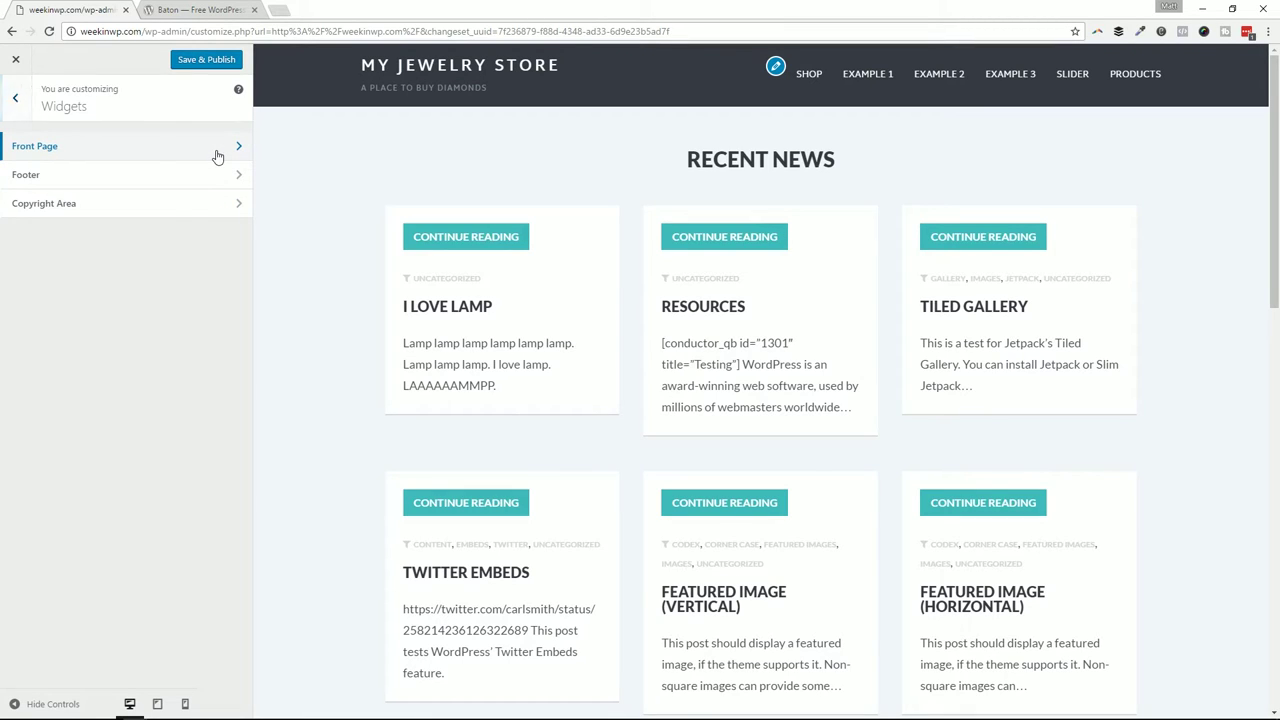
click(217, 156)
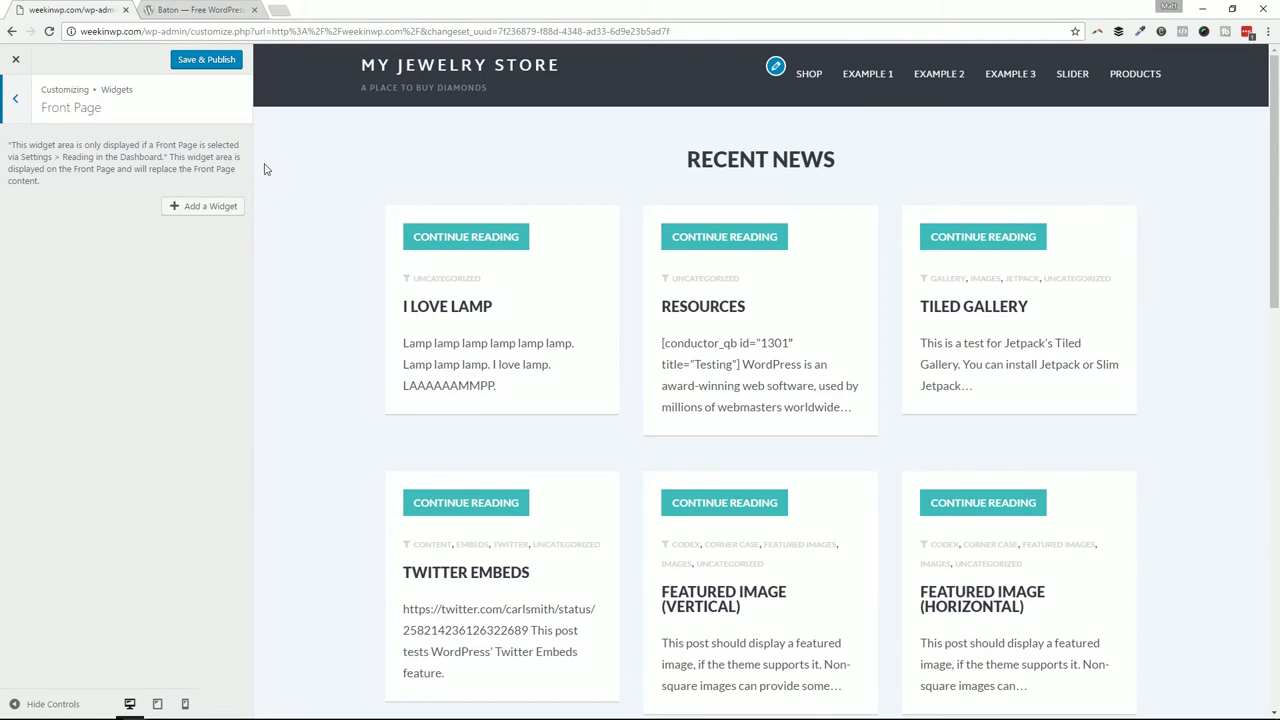
click(180, 208)
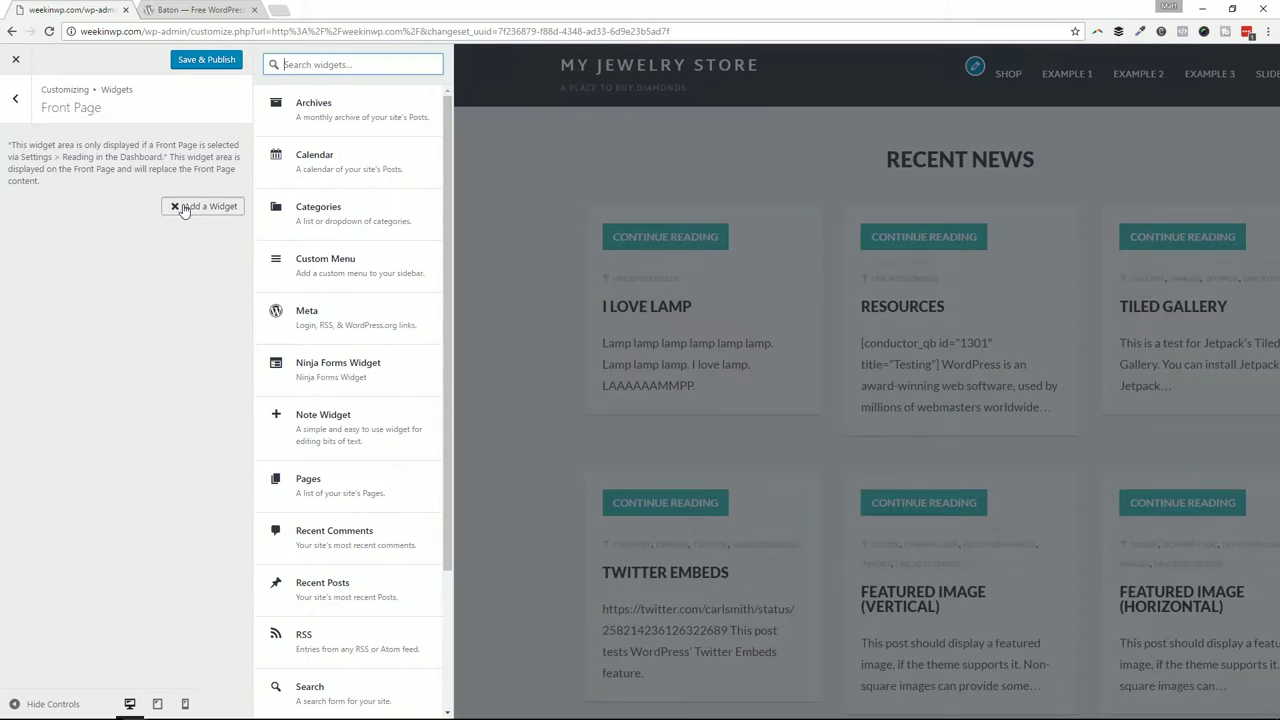
text(note)
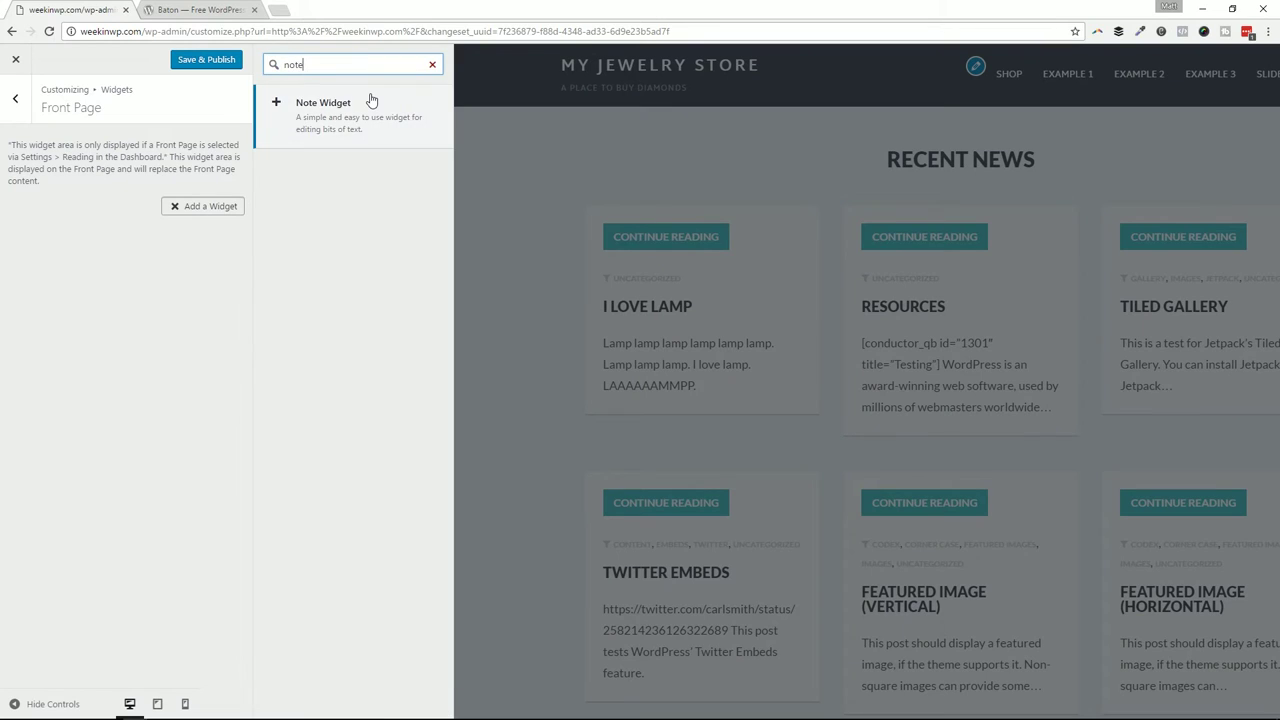
click(428, 125)
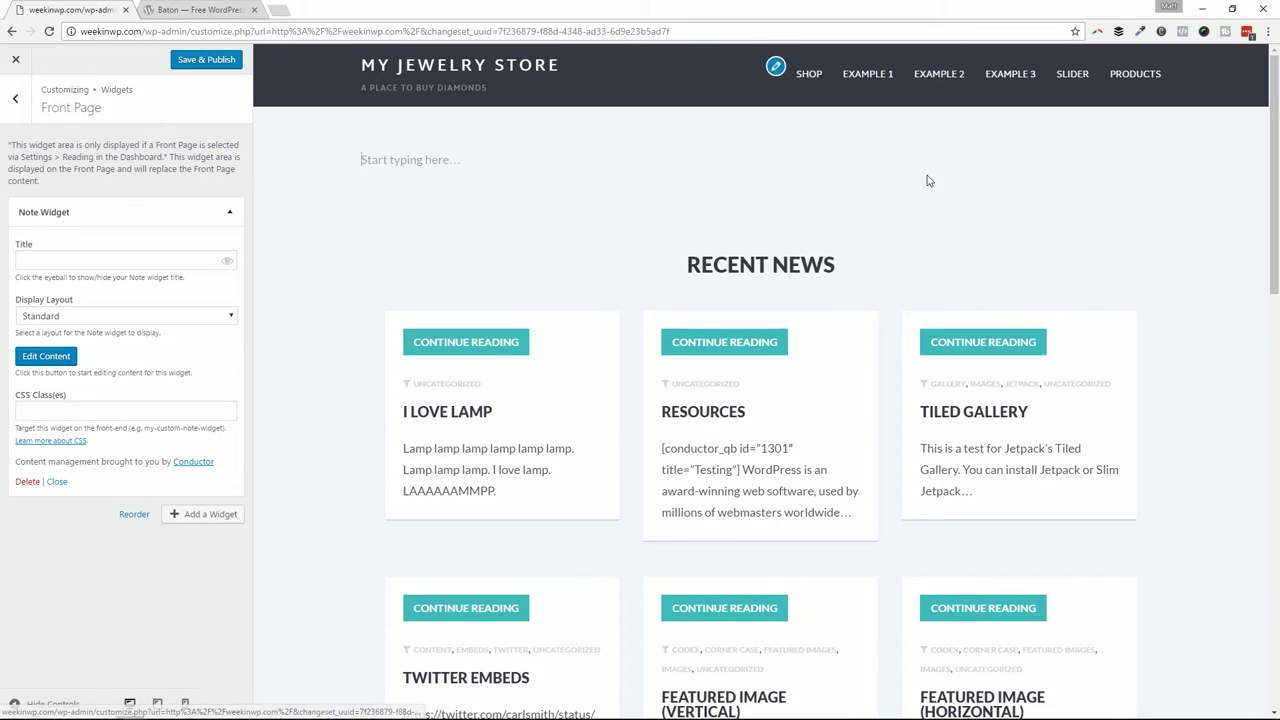
- Leave the Front Page widget settings and reopen the Note Widget's settings from its placeholder in the page preview
double_click(440, 160)
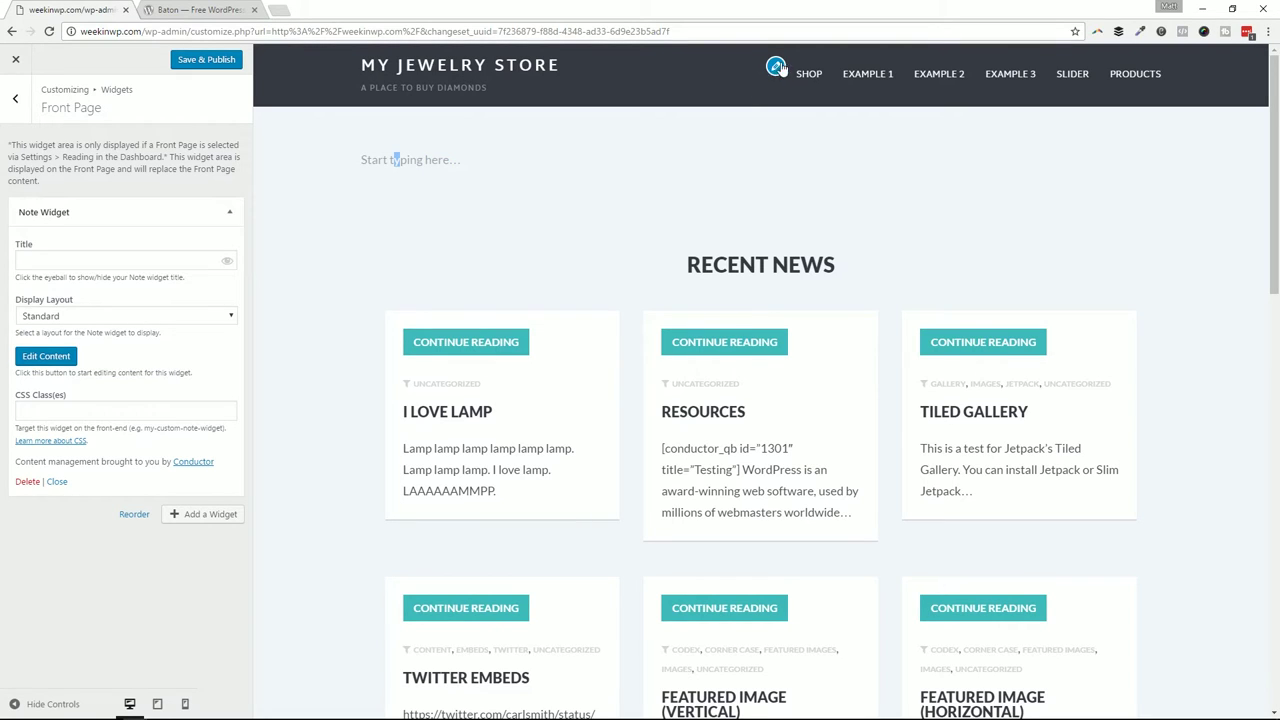
mouse_move(475, 149)
click(771, 132)
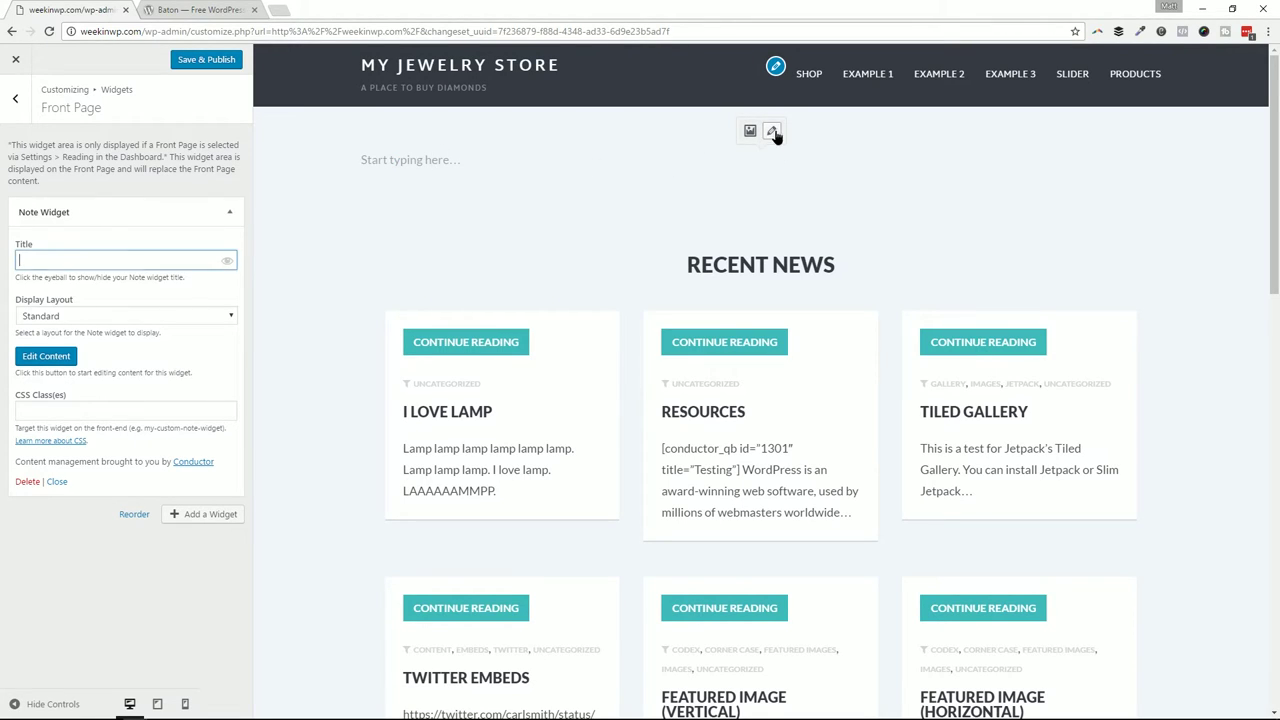
click(4, 110)
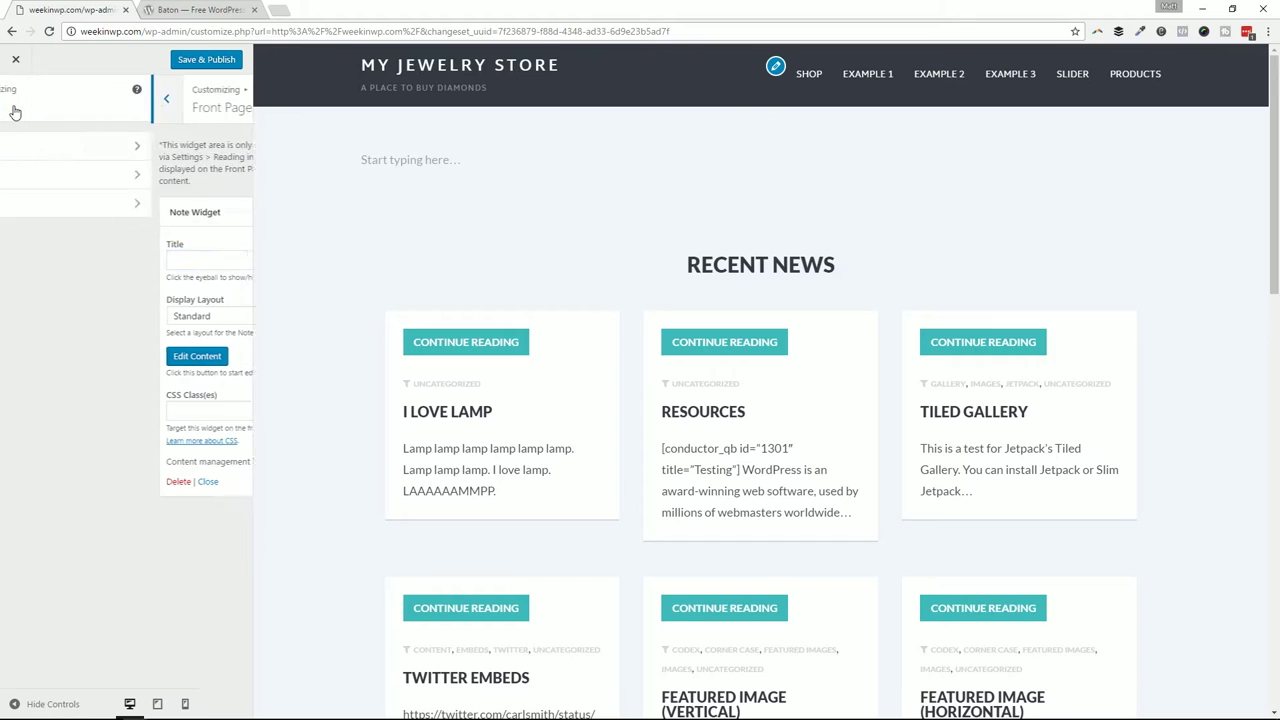
click(22, 112)
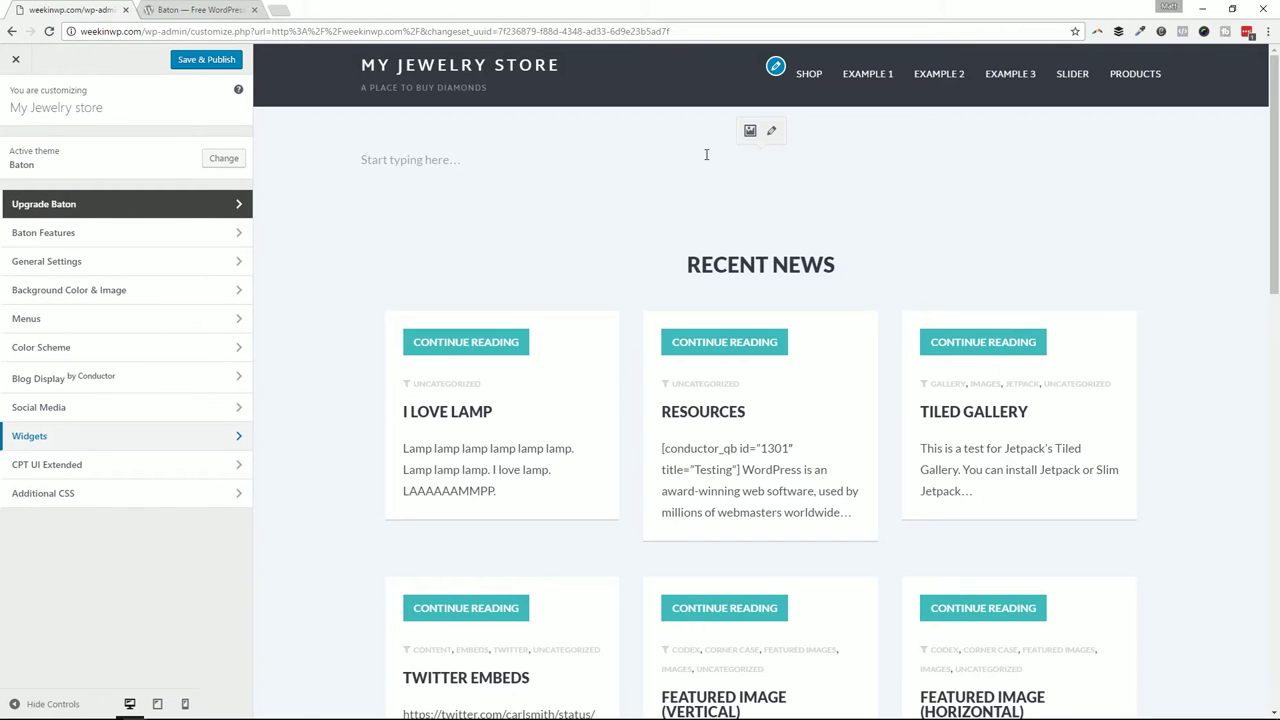
click(771, 131)
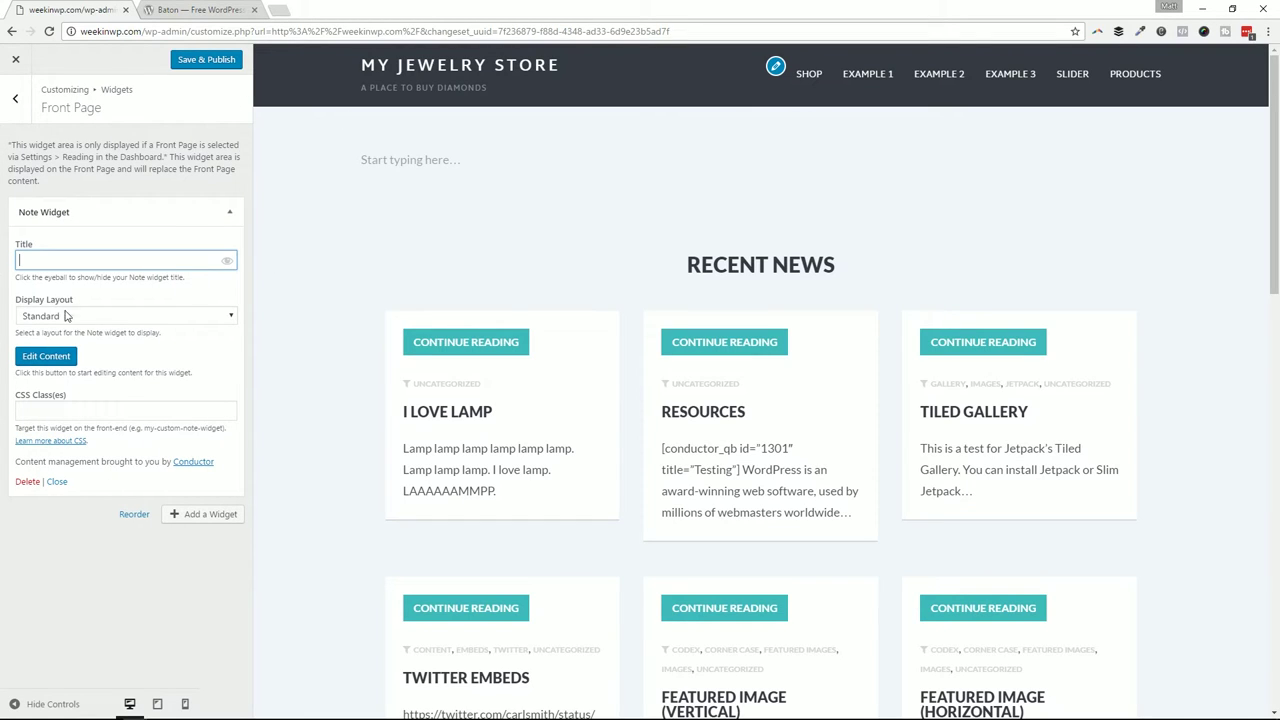
- Try out the Note Widget's content editing by entering sample text in the preview, and delete that text
click(46, 360)
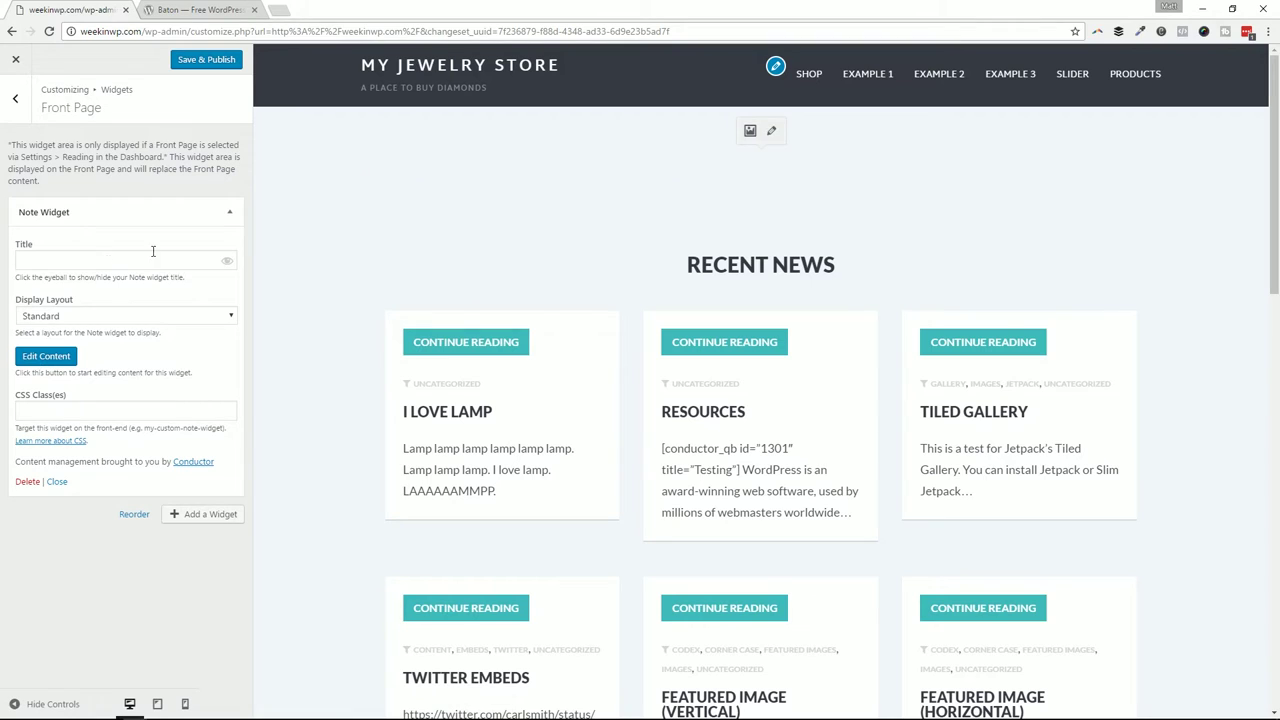
click(44, 360)
text(as;lds;aldkas;ldkas;l)
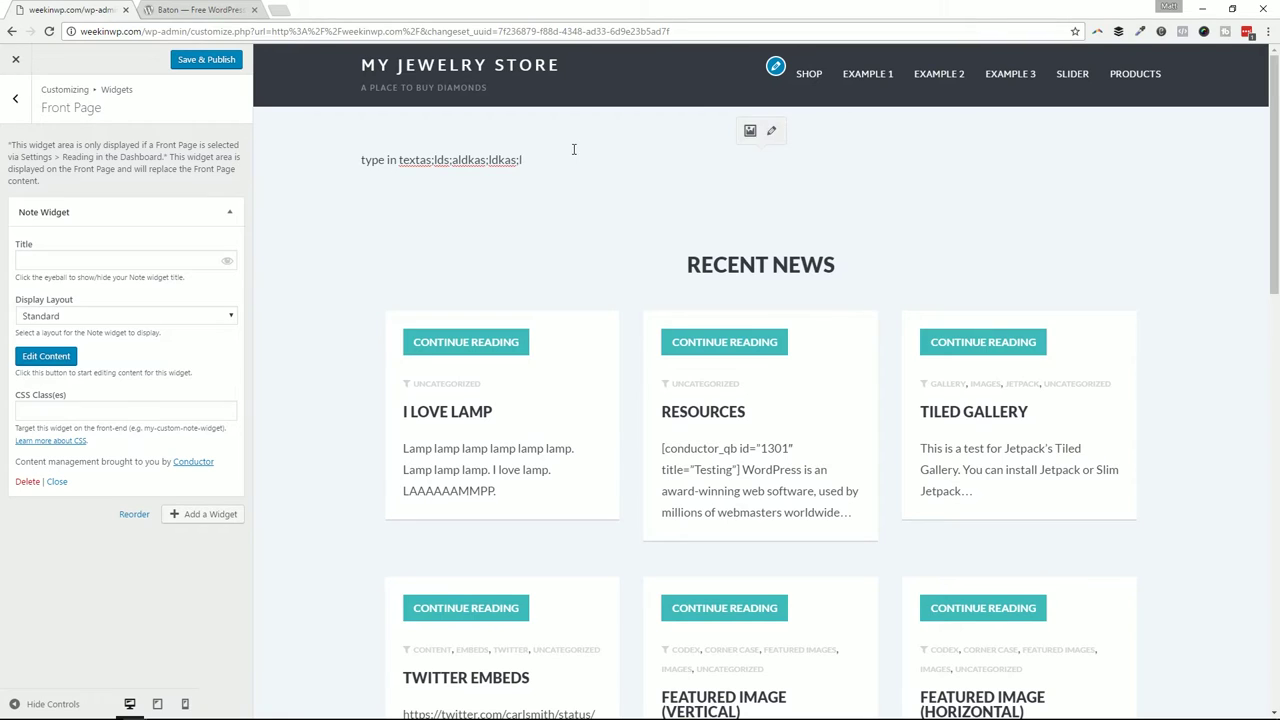
triple_click(574, 149)
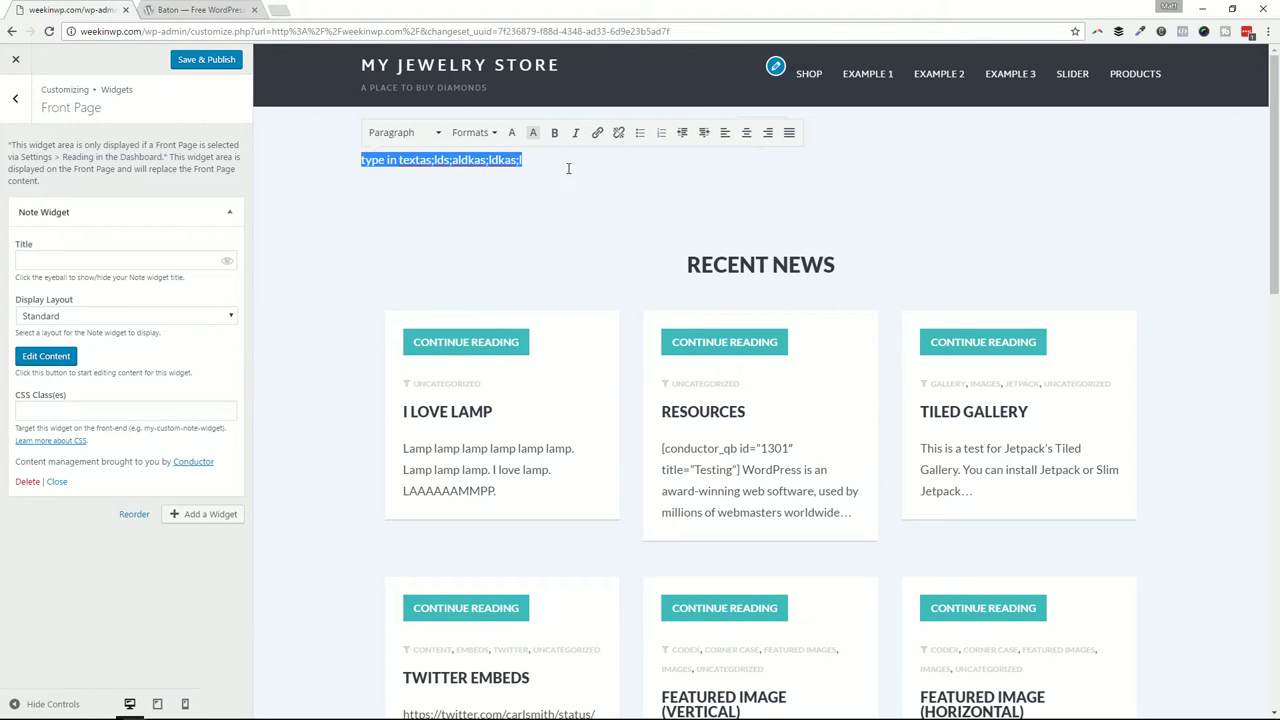
key(BackSpace)
- Set the Note Widget's display layout to Baton Hero 1 and use the black-and-white couple photo as its background image
click(189, 315)
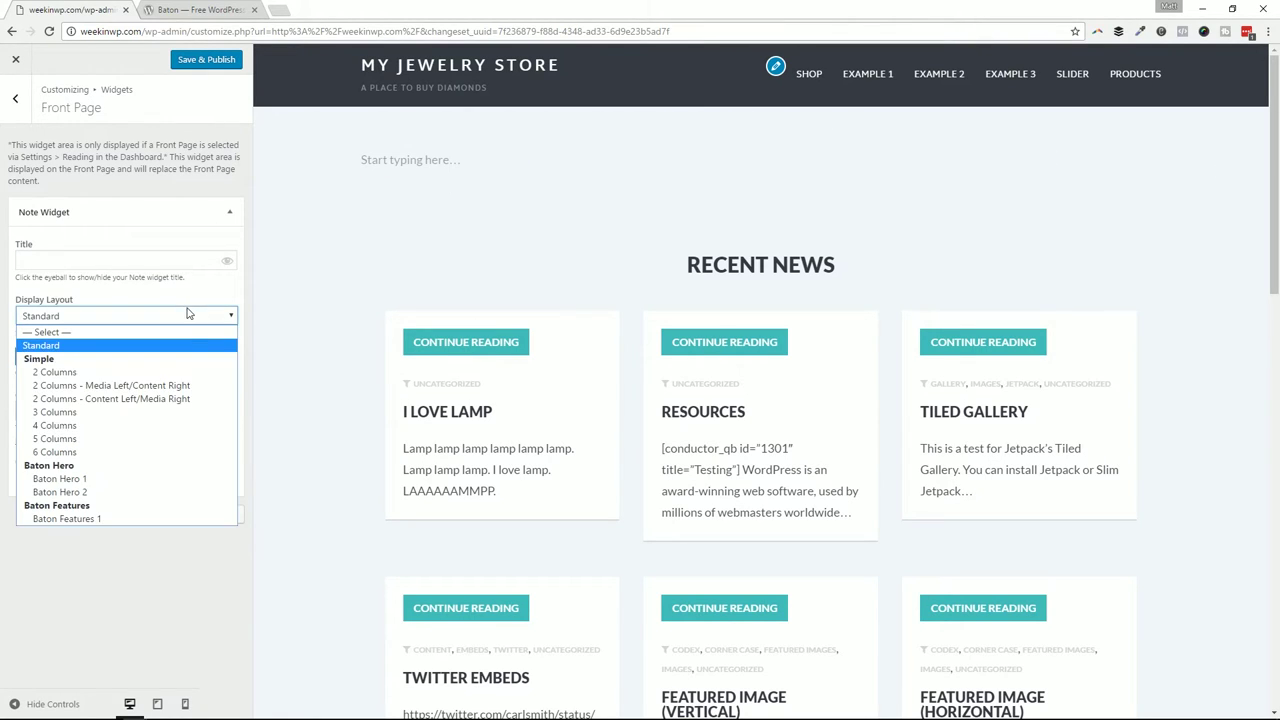
click(166, 479)
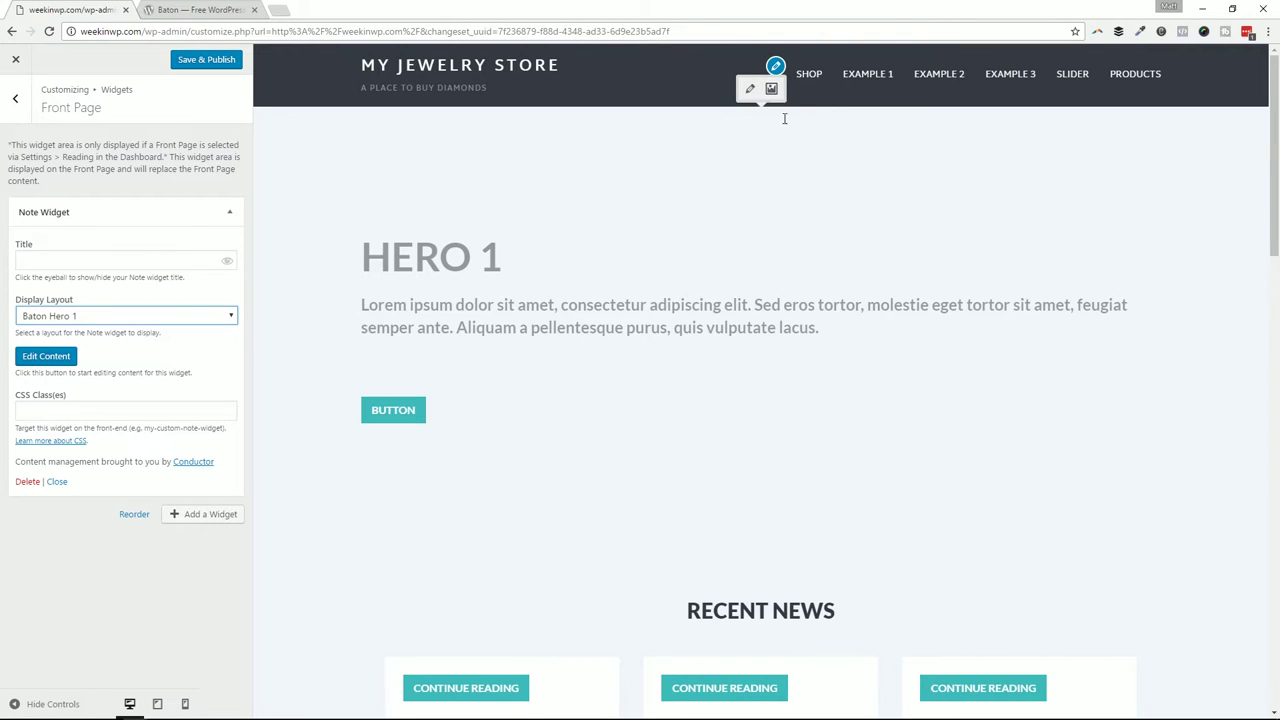
click(771, 89)
click(324, 204)
click(1214, 684)
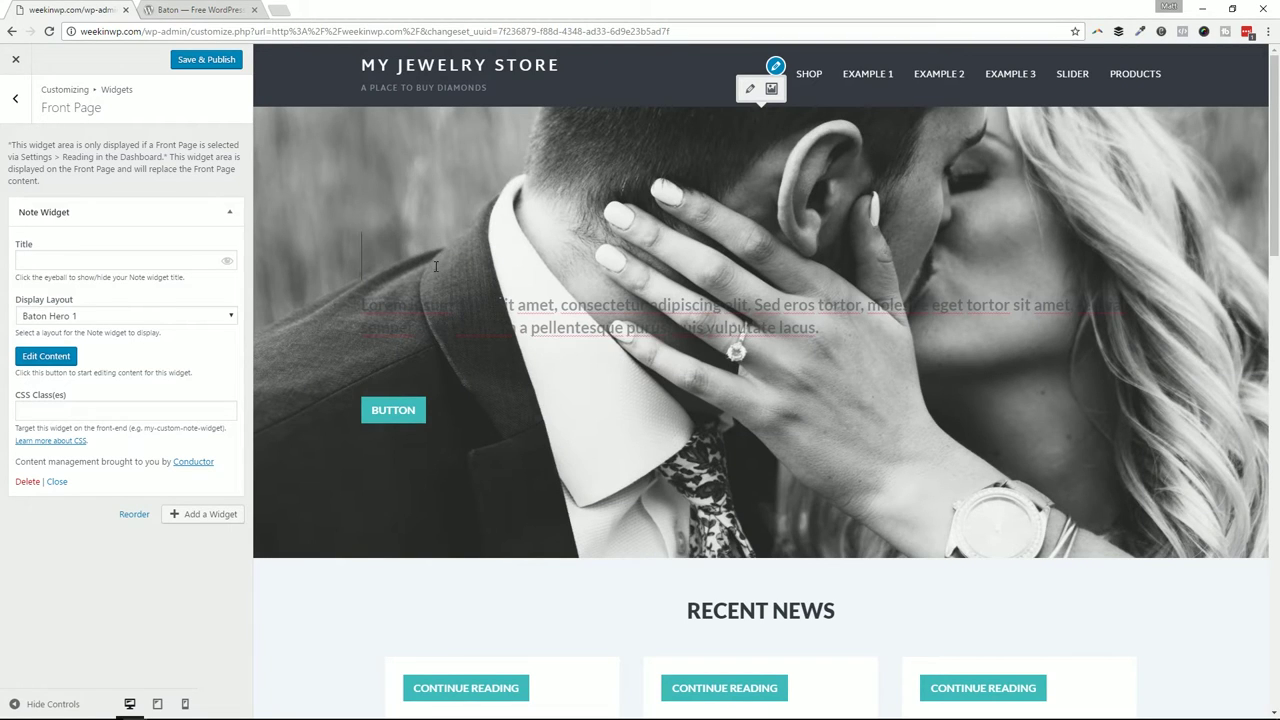
- Replace the hero heading with "BUY OUR DIAMONDS" and colour its text white
text(BUY OUR )
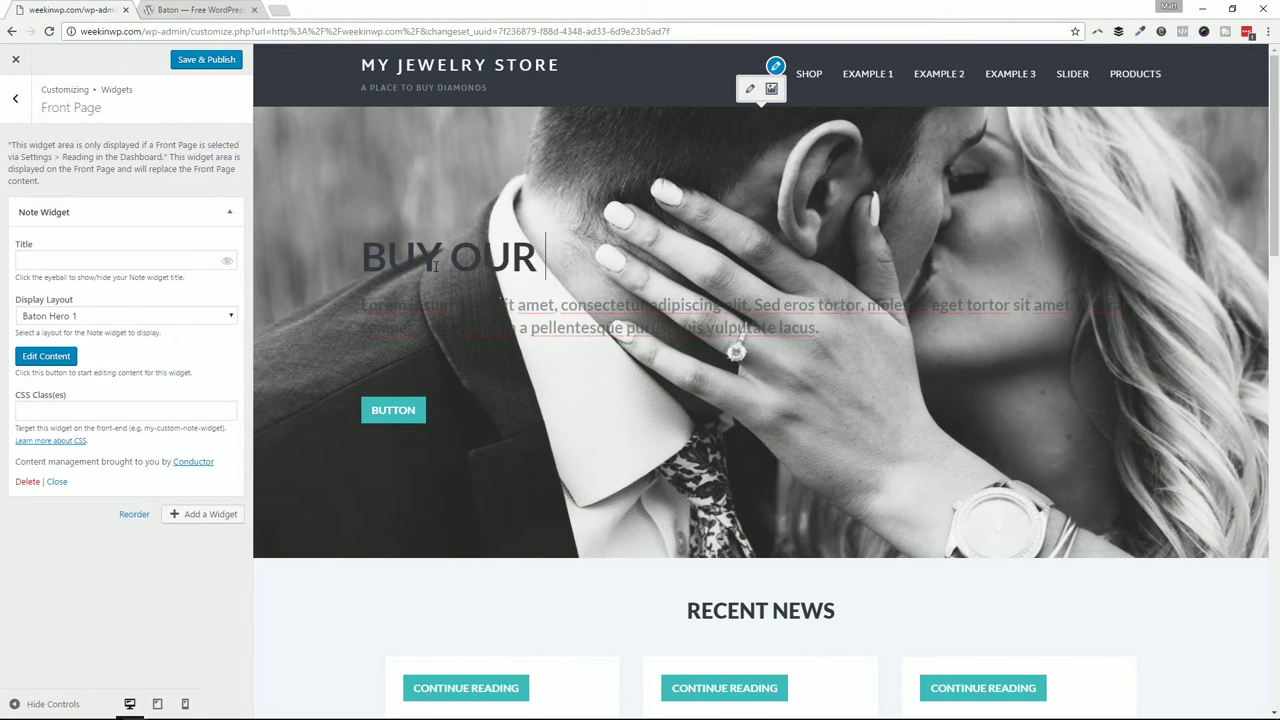
text(DIAMONDS)
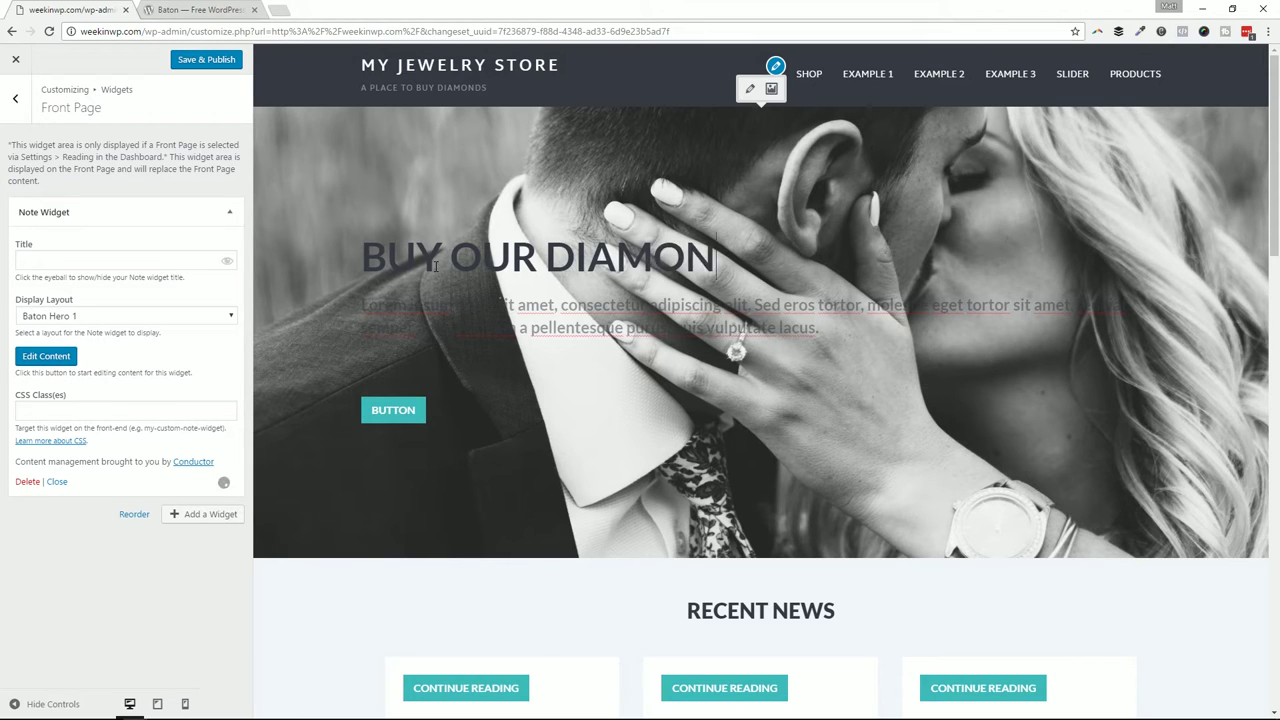
drag(809, 258, 358, 258)
click(493, 212)
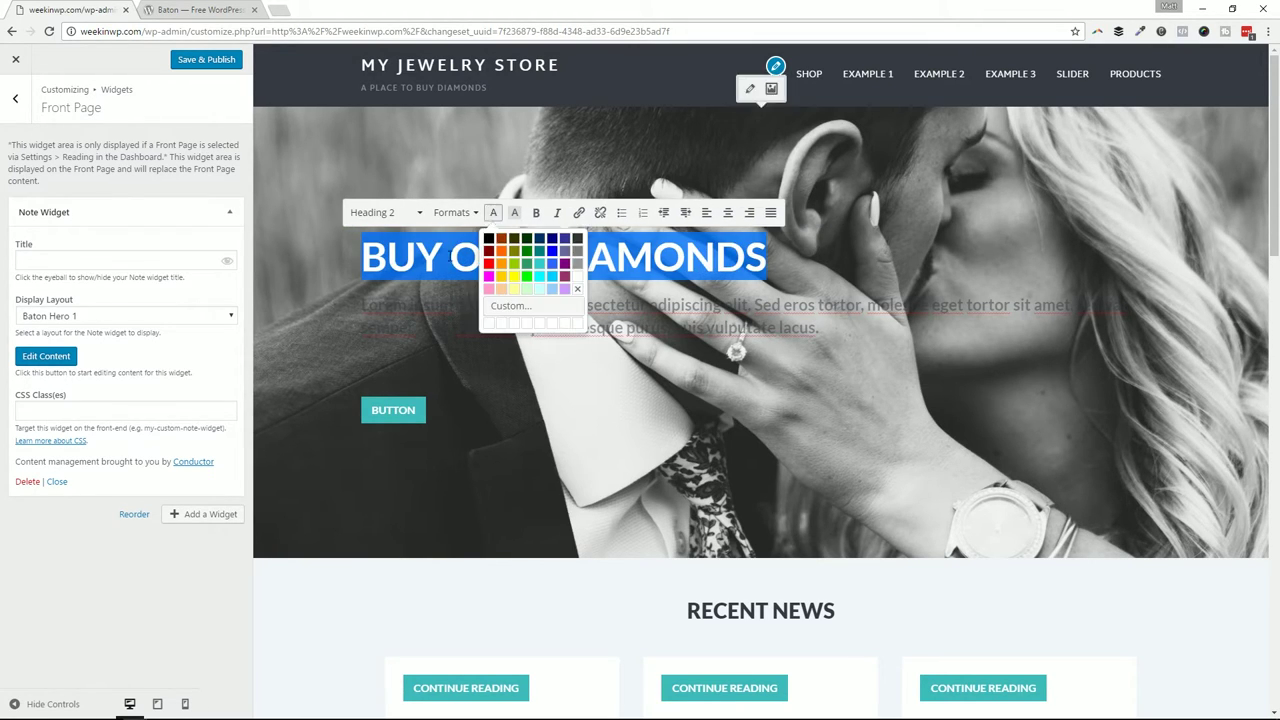
click(577, 277)
click(742, 265)
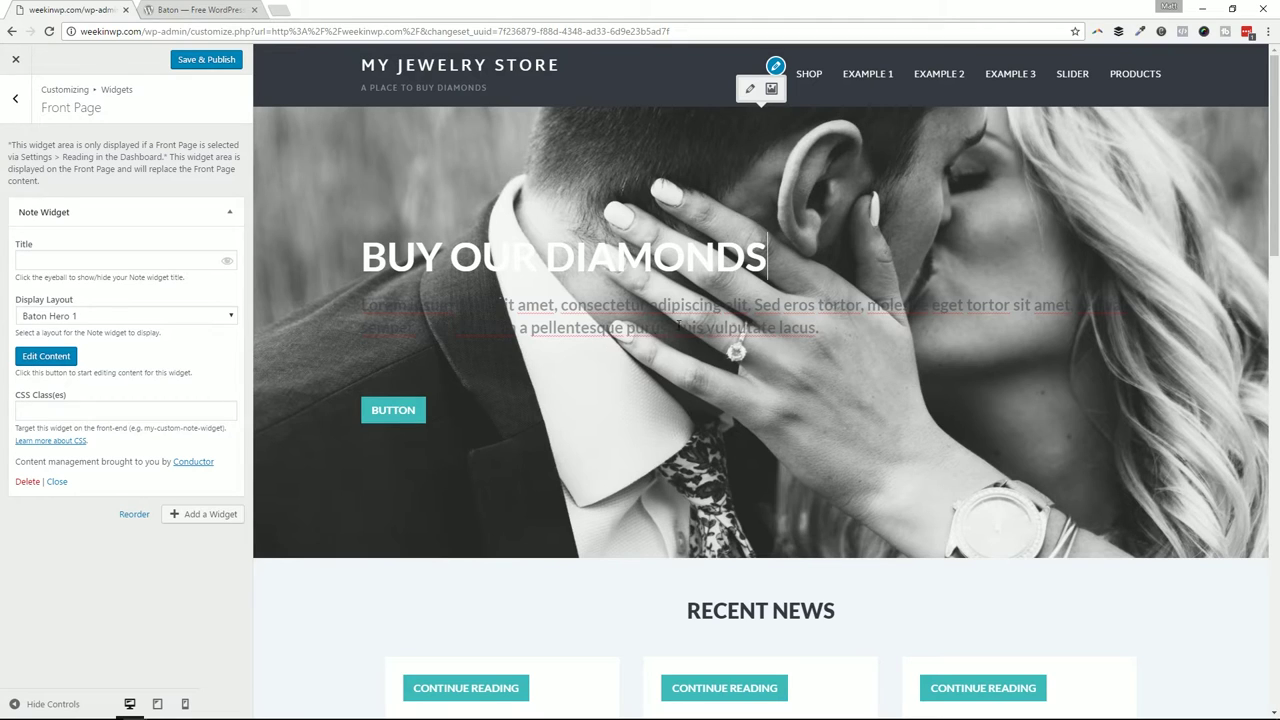
- Apply the Button Alternate format to the button in the hero section
click(427, 420)
double_click(372, 418)
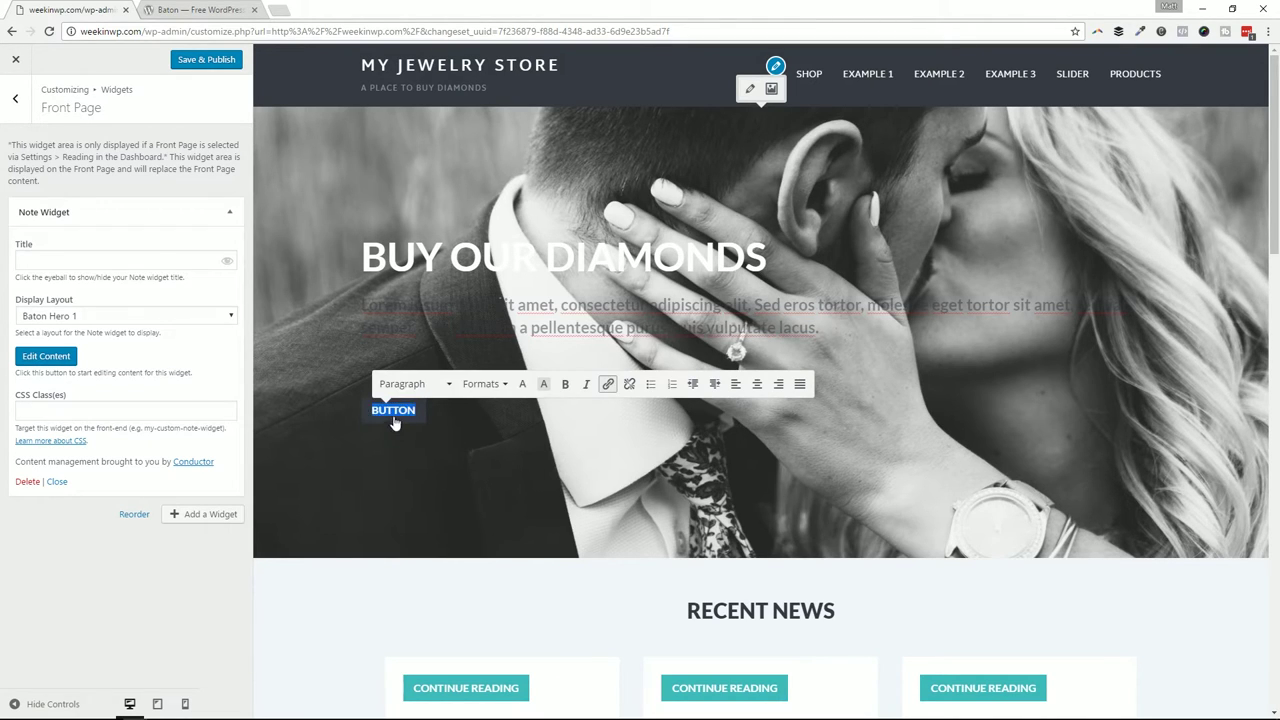
click(500, 387)
scroll(530, 460, down, 5)
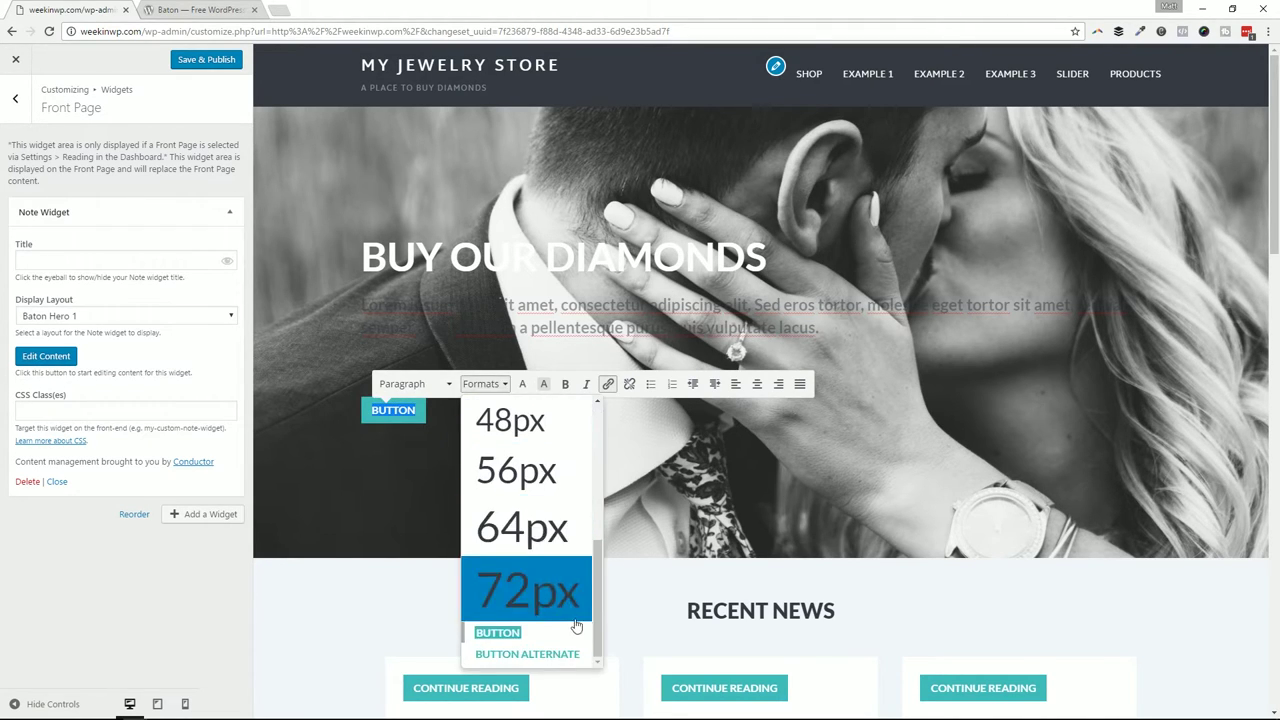
click(527, 454)
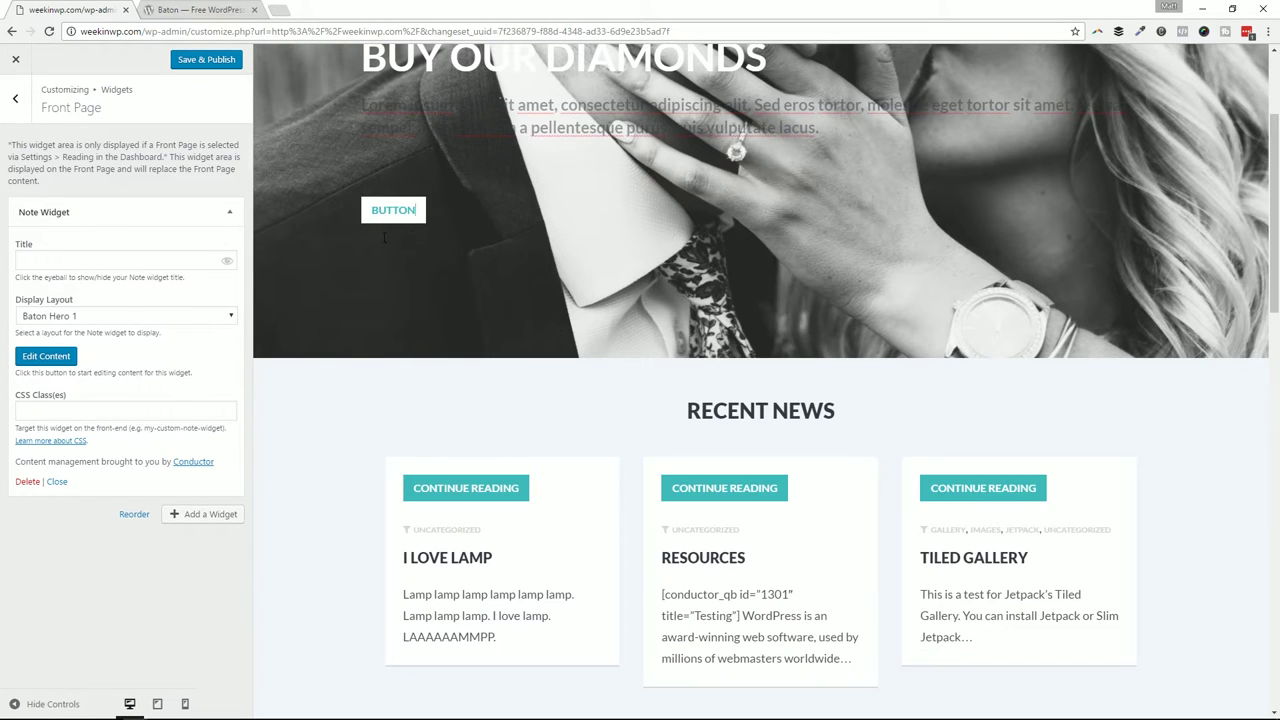
scroll(513, 412, up, 2)
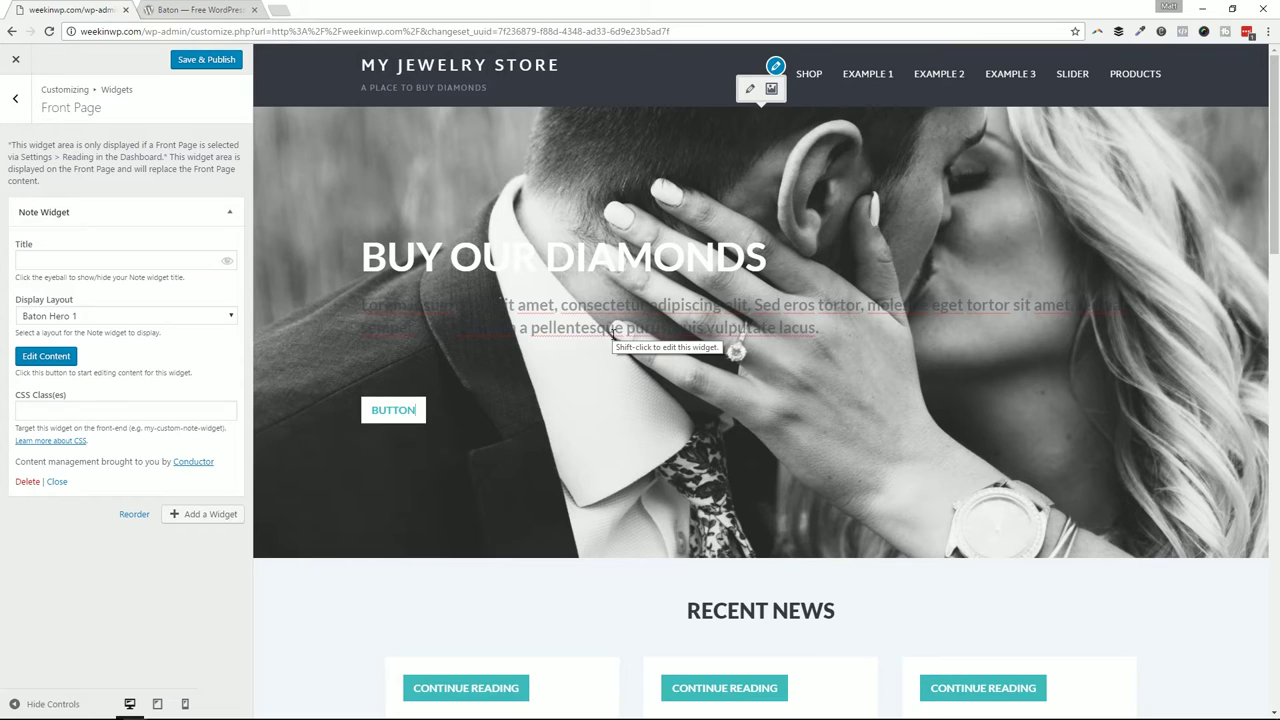
- Collapse the hero's Note Widget and add a second Note Widget to the Front Page widget area
click(225, 212)
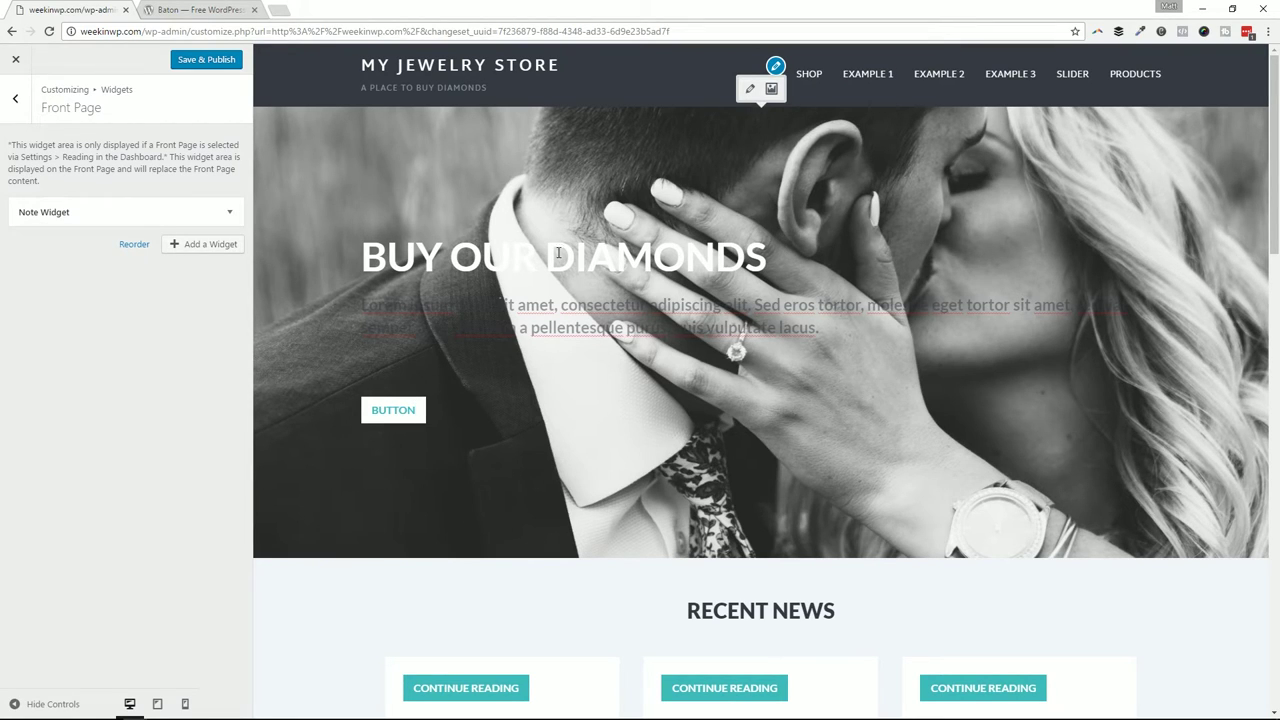
scroll(917, 378, down, 1)
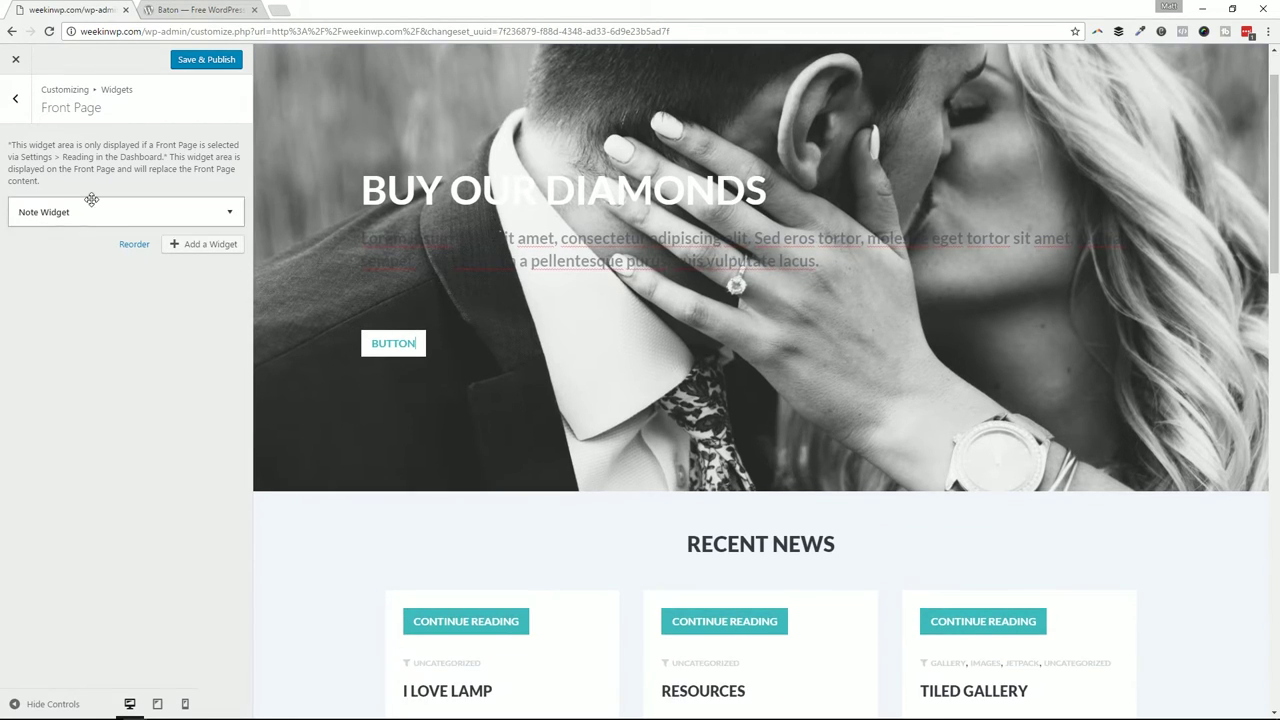
click(218, 248)
text(note)
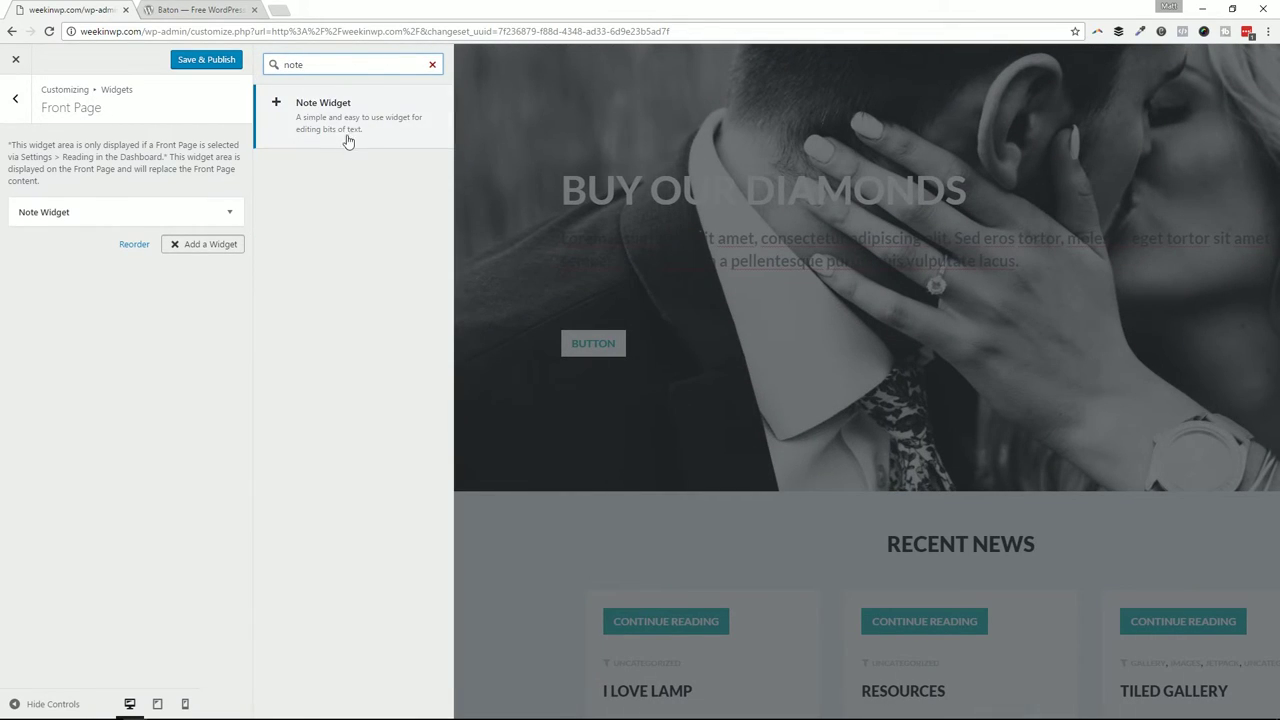
click(346, 137)
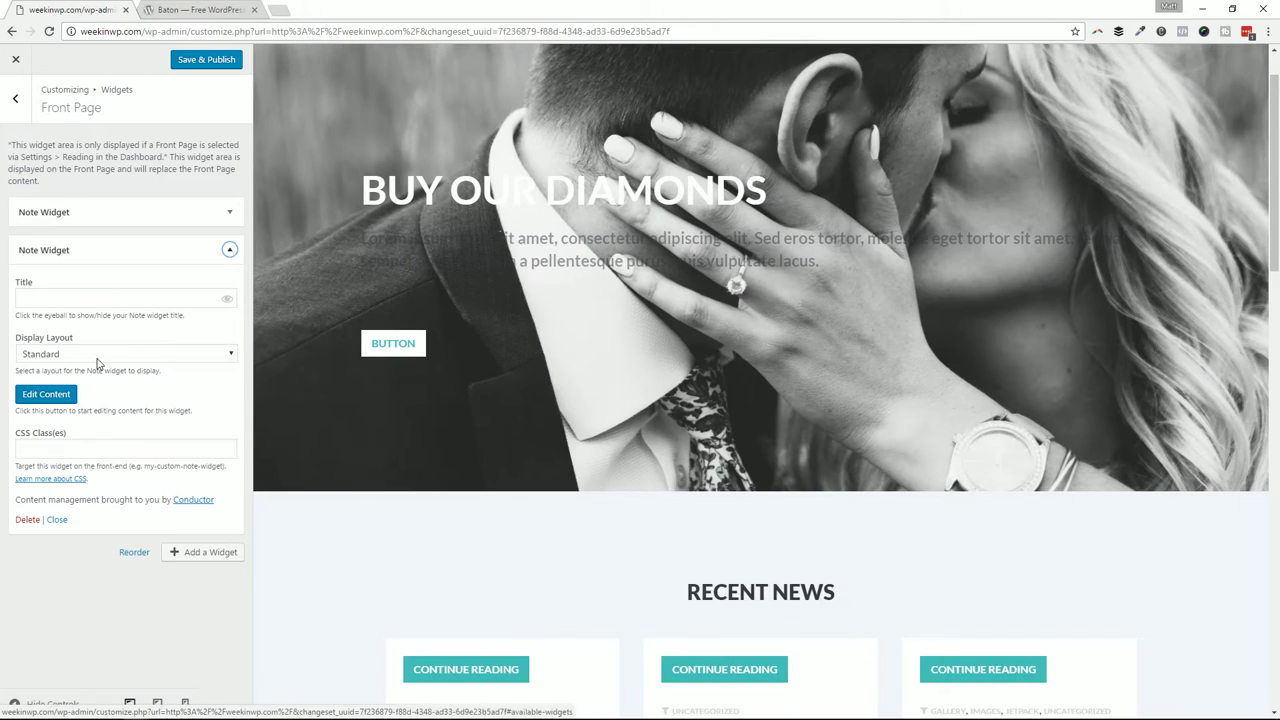
- Set the second Note Widget's display layout to Baton Features 1
click(101, 356)
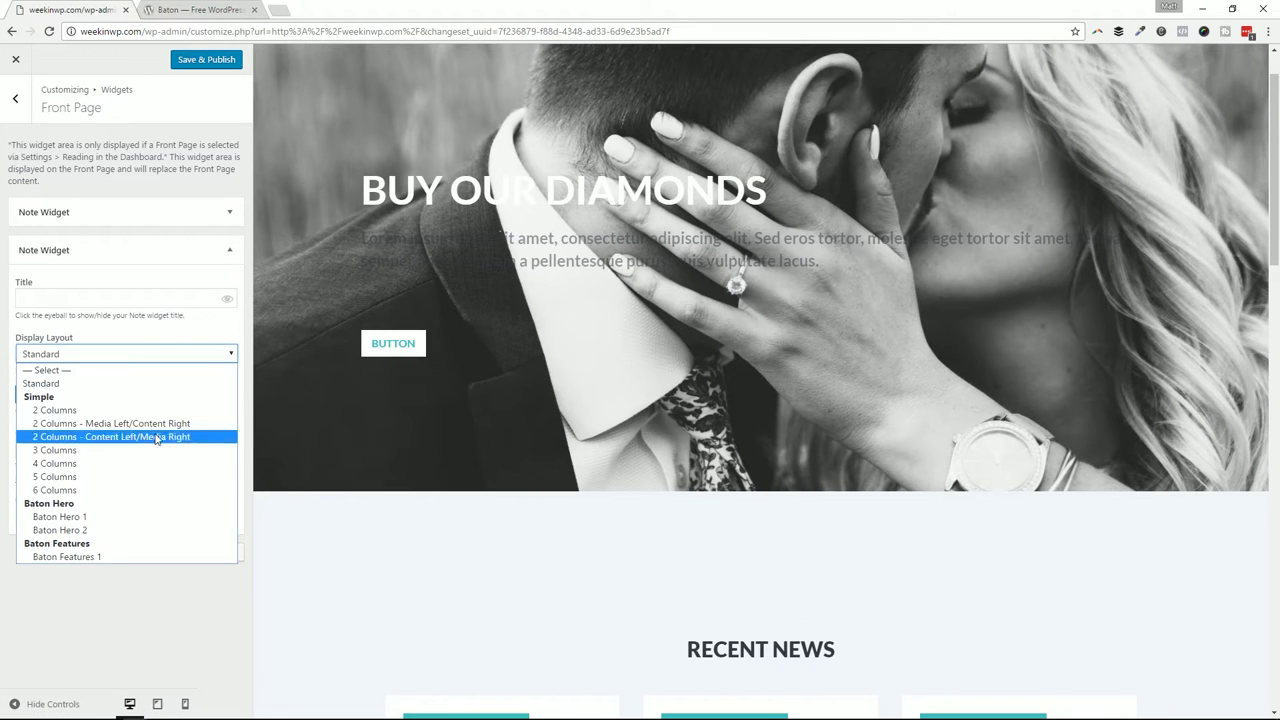
click(88, 558)
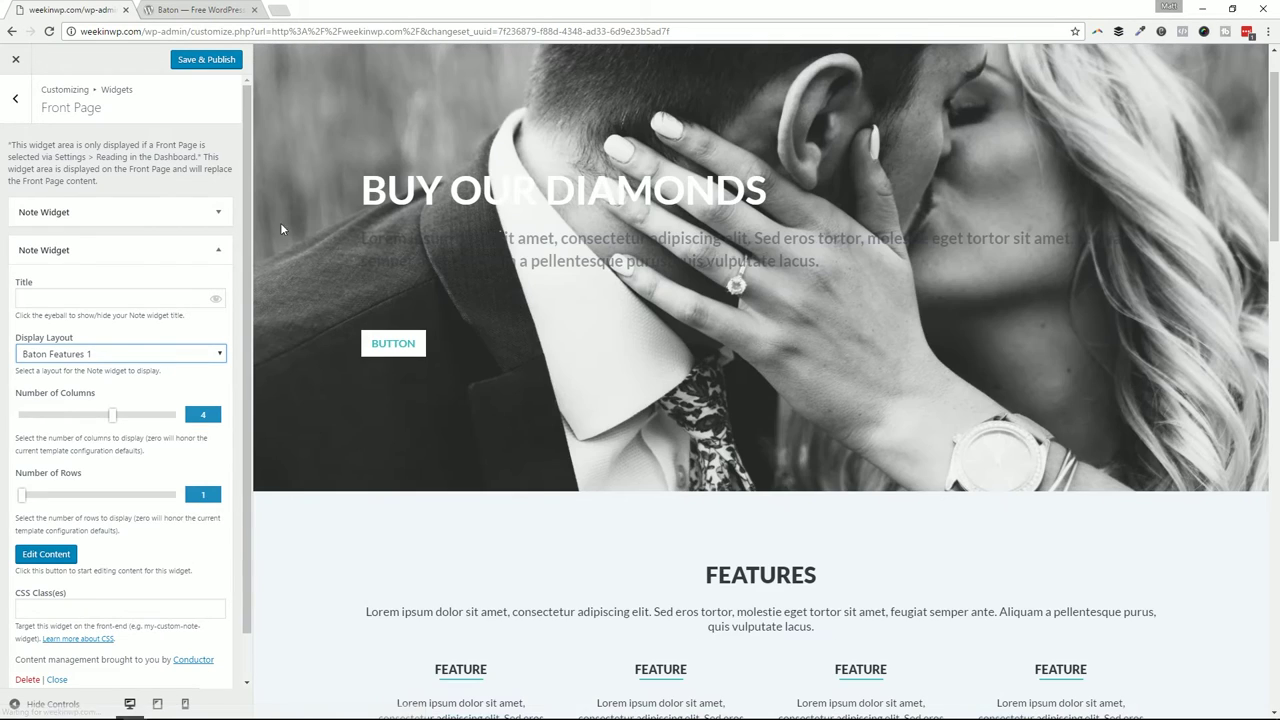
click(214, 250)
click(211, 251)
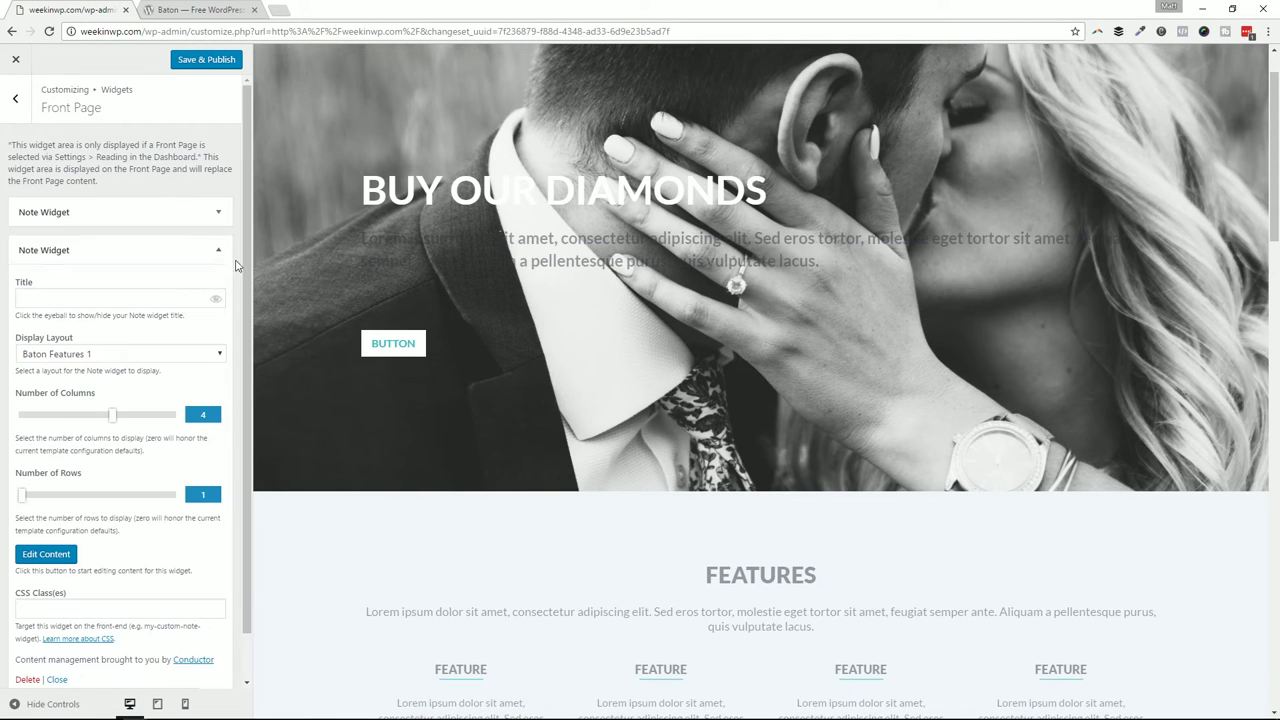
- Set the features Note Widget to 2 columns and 3 rows, and review the resulting grid in the preview
scroll(666, 374, down, 3)
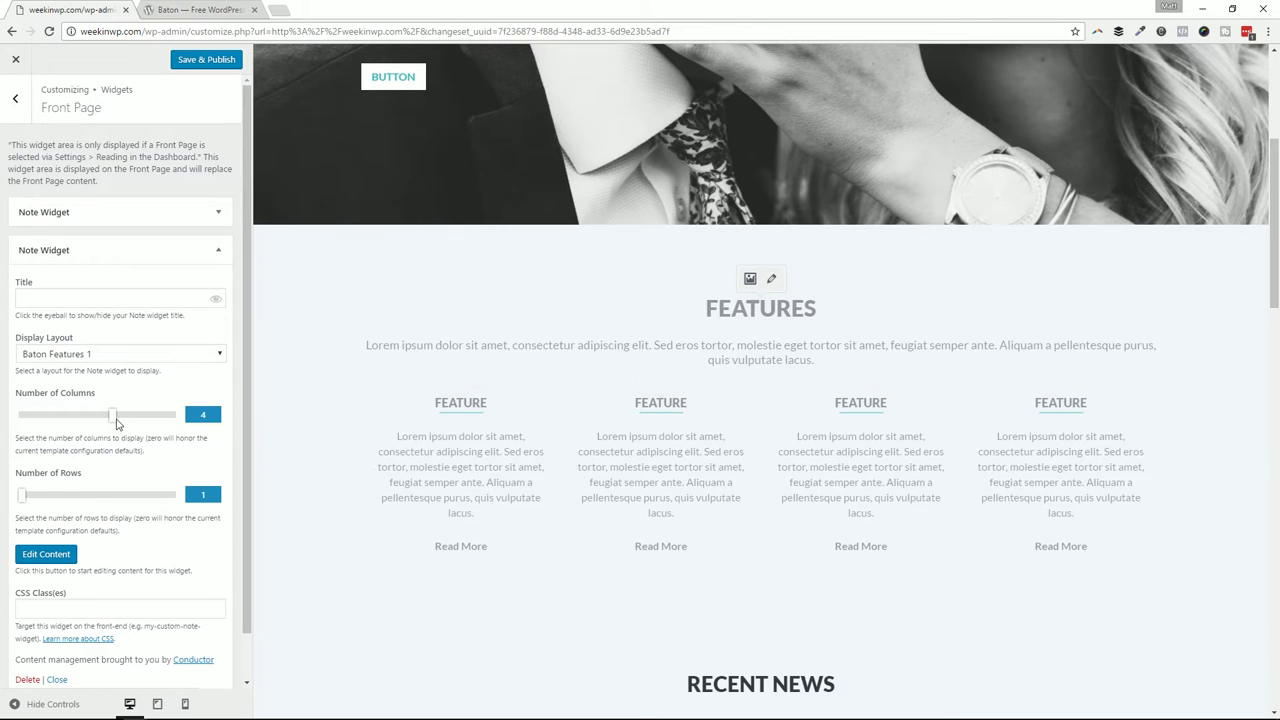
drag(113, 421, 64, 421)
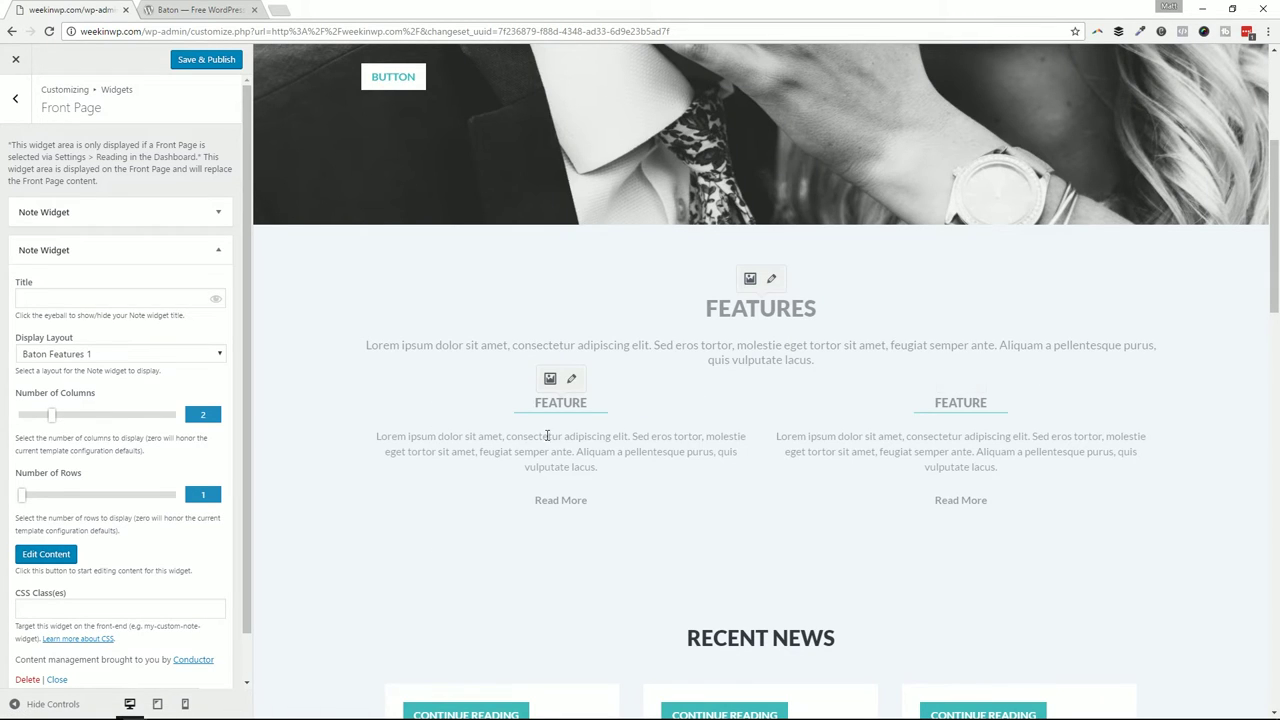
drag(21, 498, 55, 497)
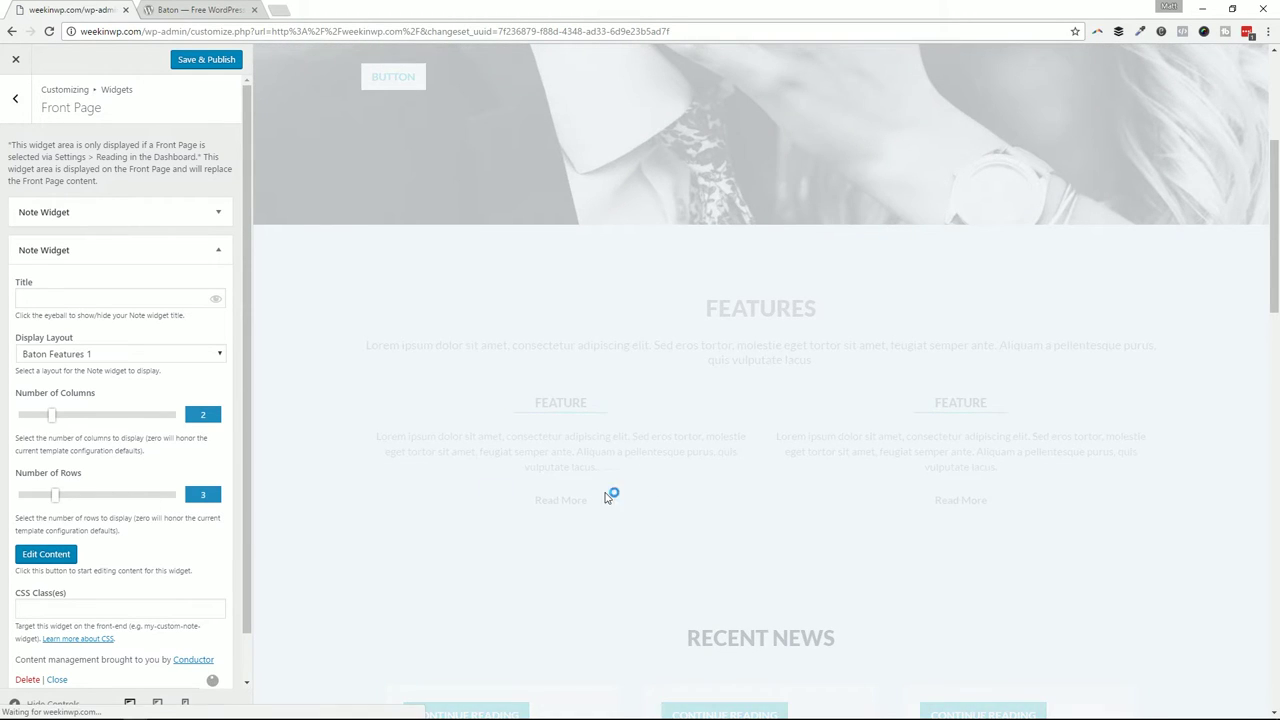
scroll(726, 437, down, 5)
scroll(908, 423, up, 4)
scroll(893, 408, up, 1)
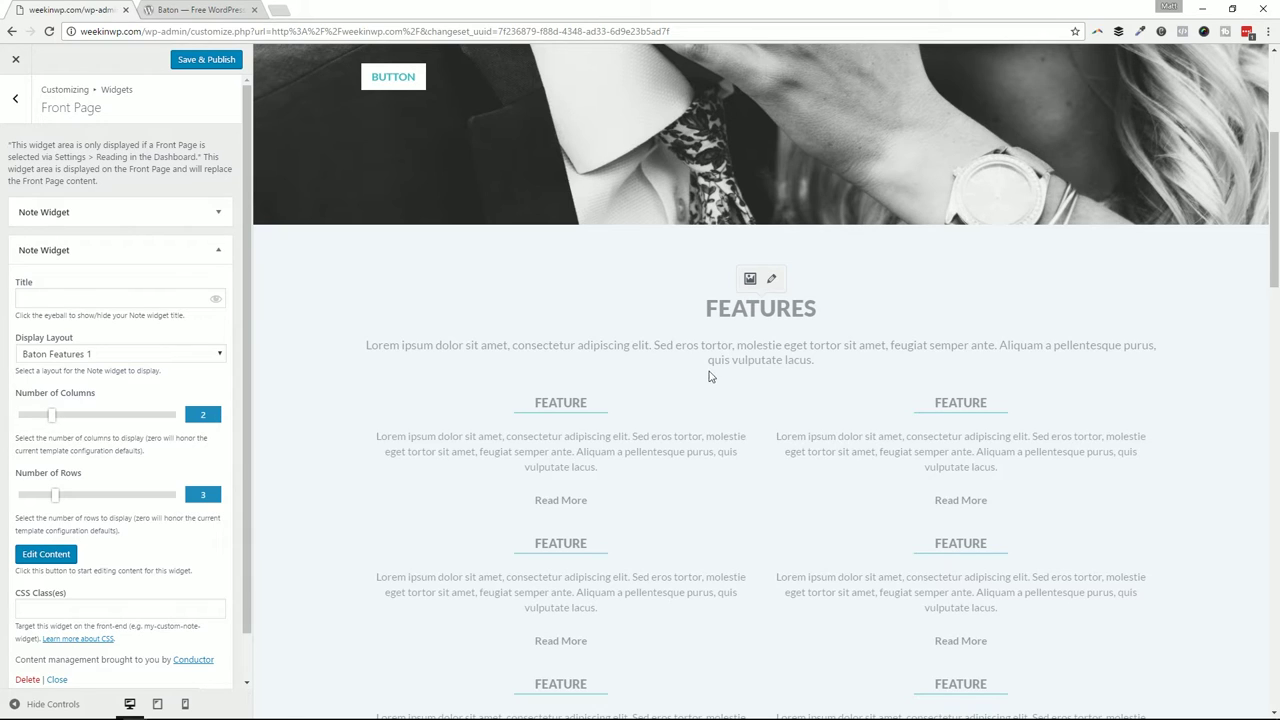
- Collapse the features Note Widget and move it above the hero Note Widget, checking the new section order in the preview
click(224, 254)
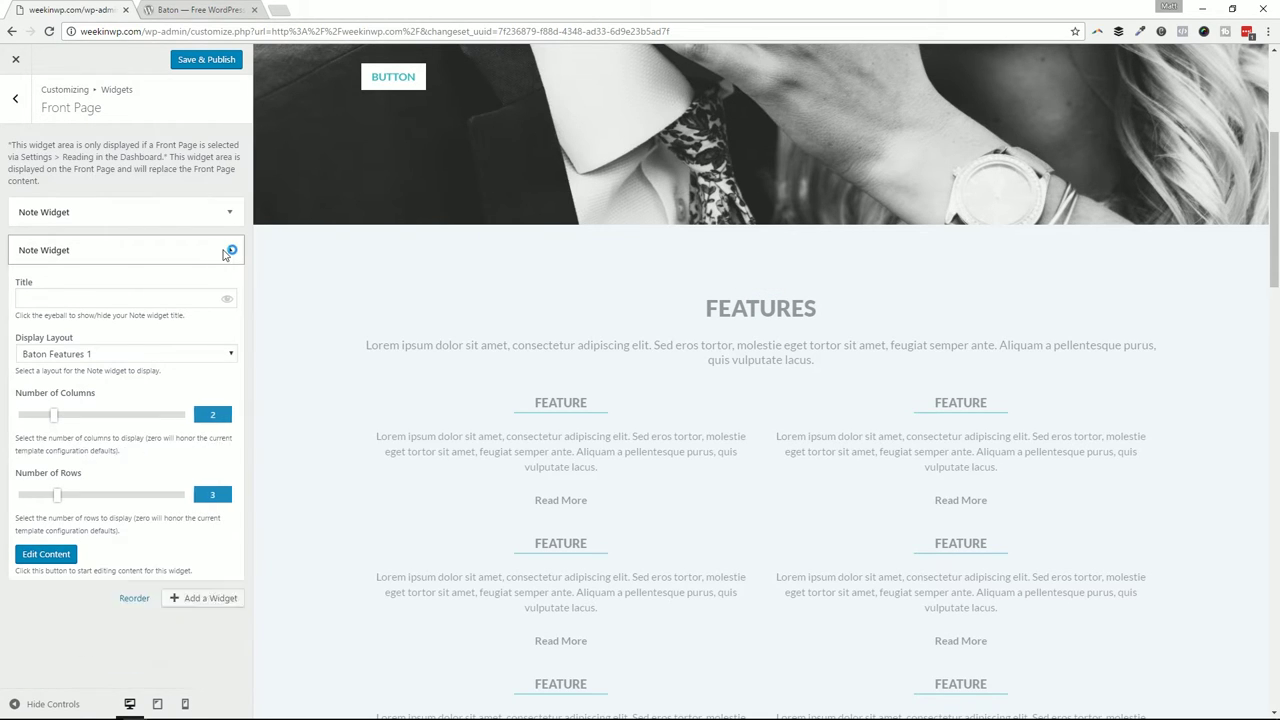
scroll(600, 331, up, 2)
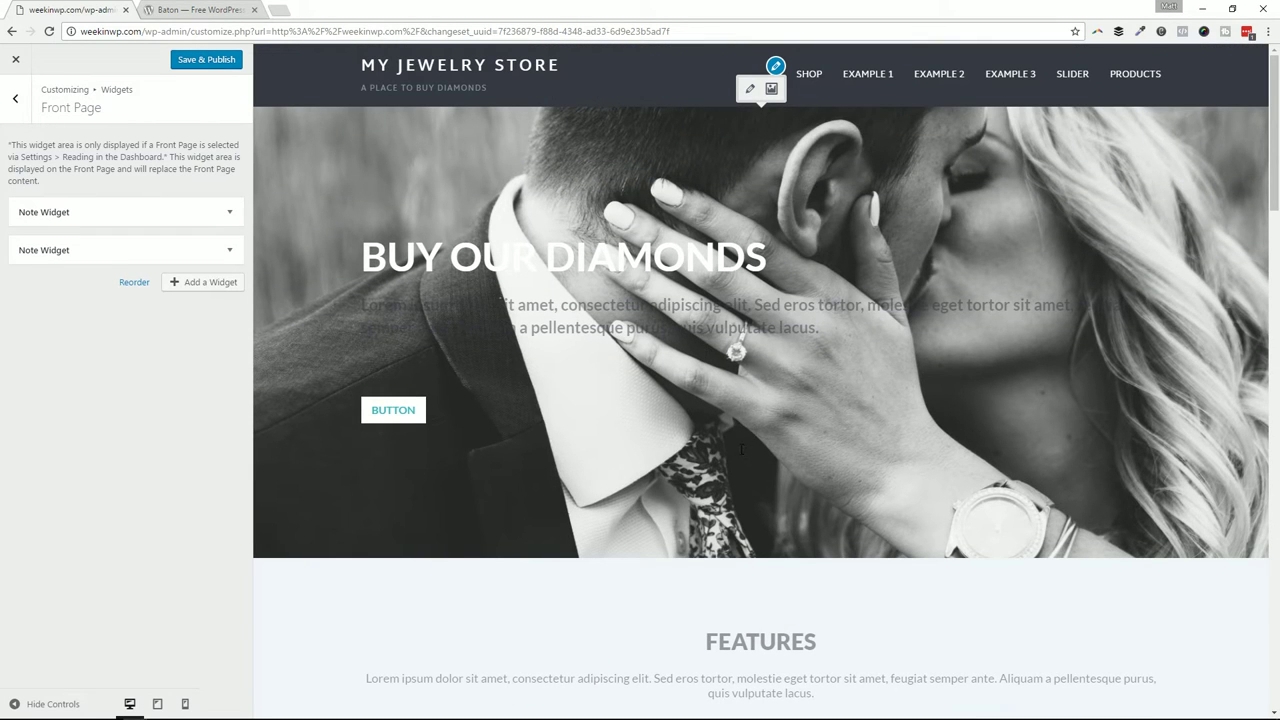
scroll(743, 427, down, 4)
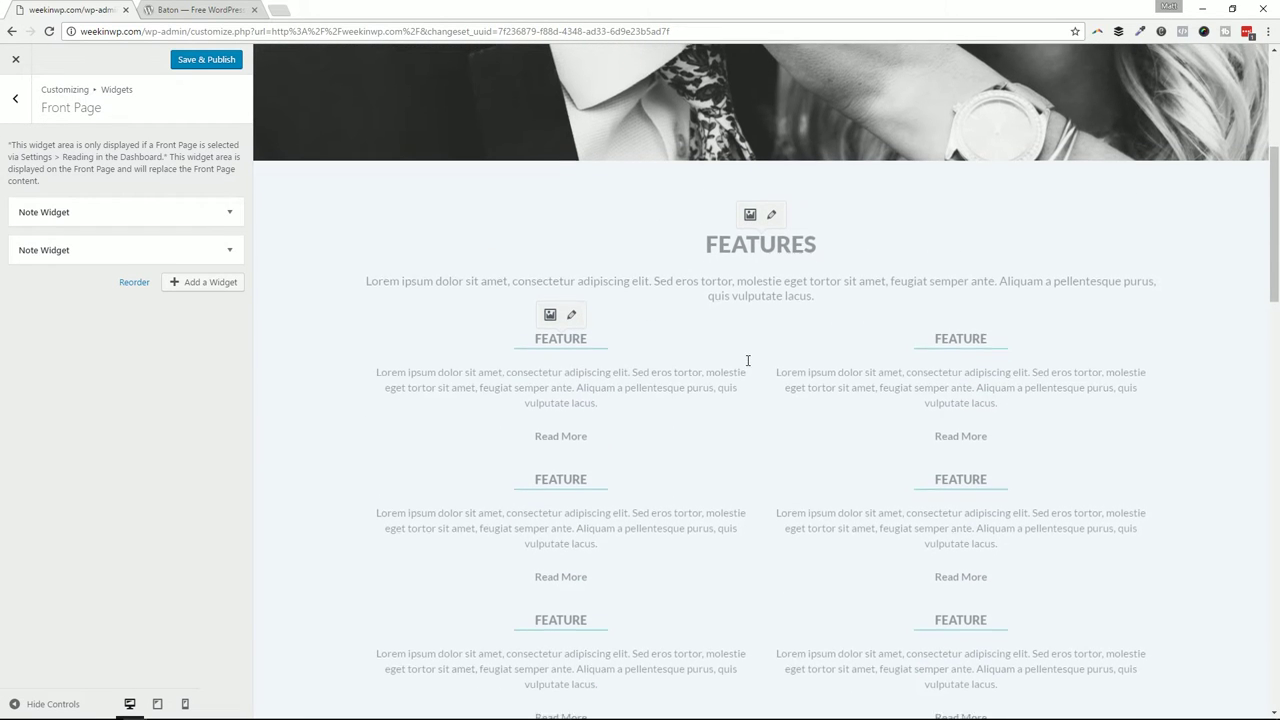
scroll(749, 360, up, 1)
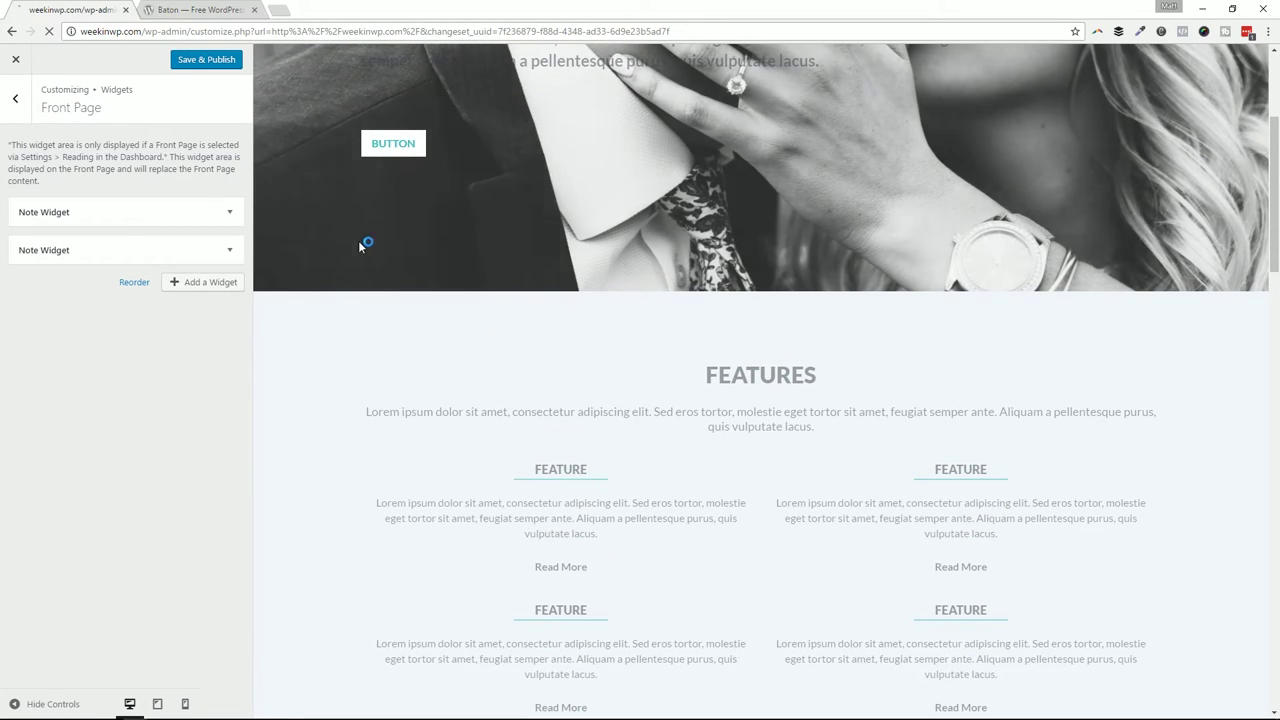
scroll(640, 370, down, 4)
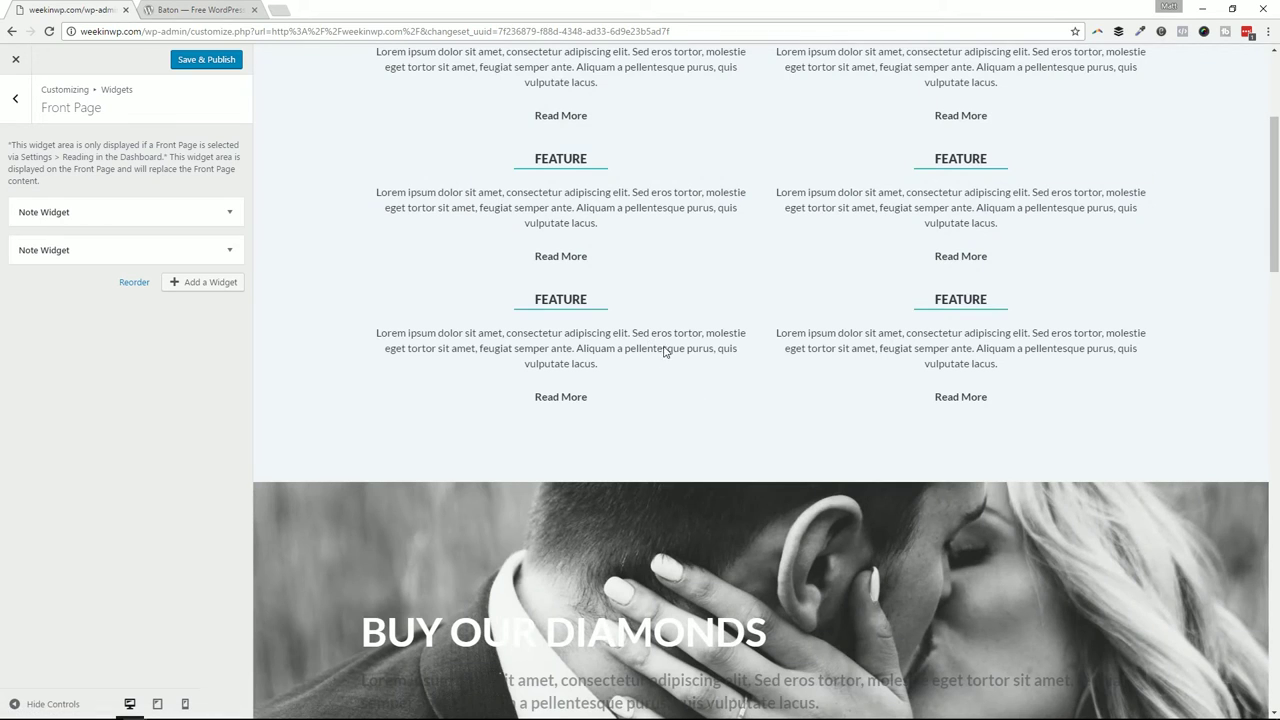
- Review the homepage preview down to the Recent News section, and return to the customizer's main list of settings
scroll(737, 391, down, 3)
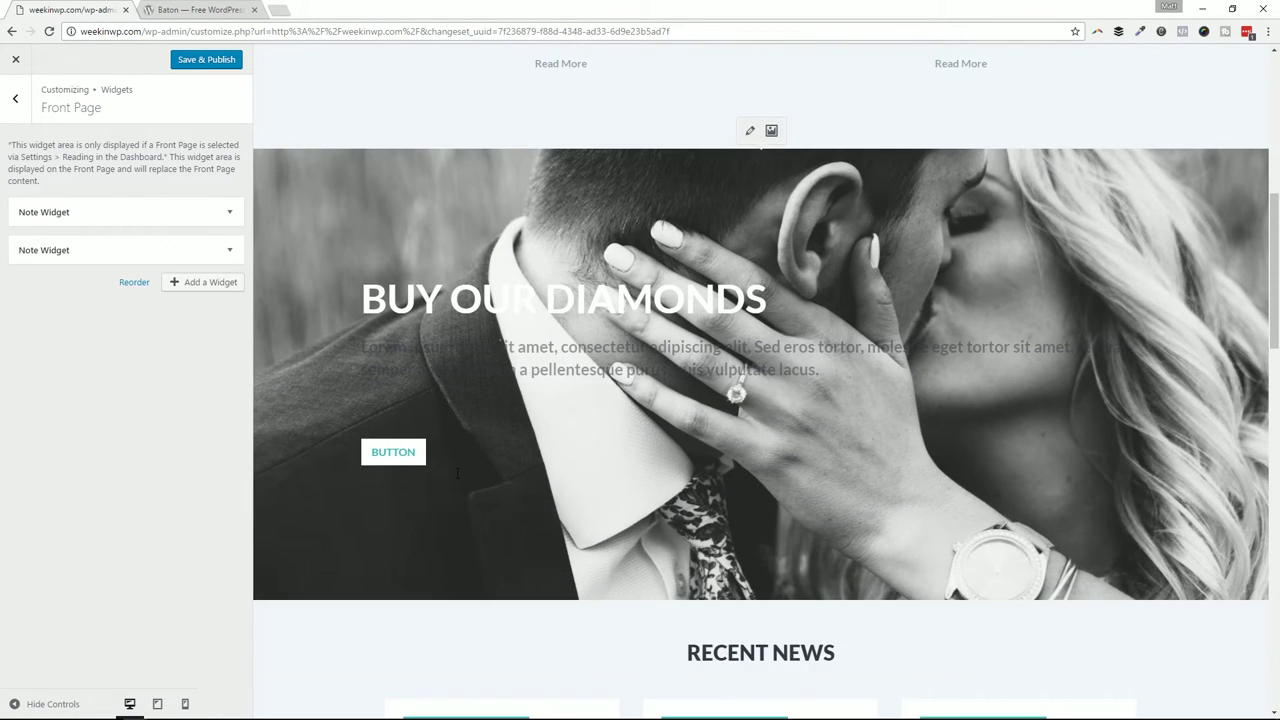
scroll(420, 320, down, 4)
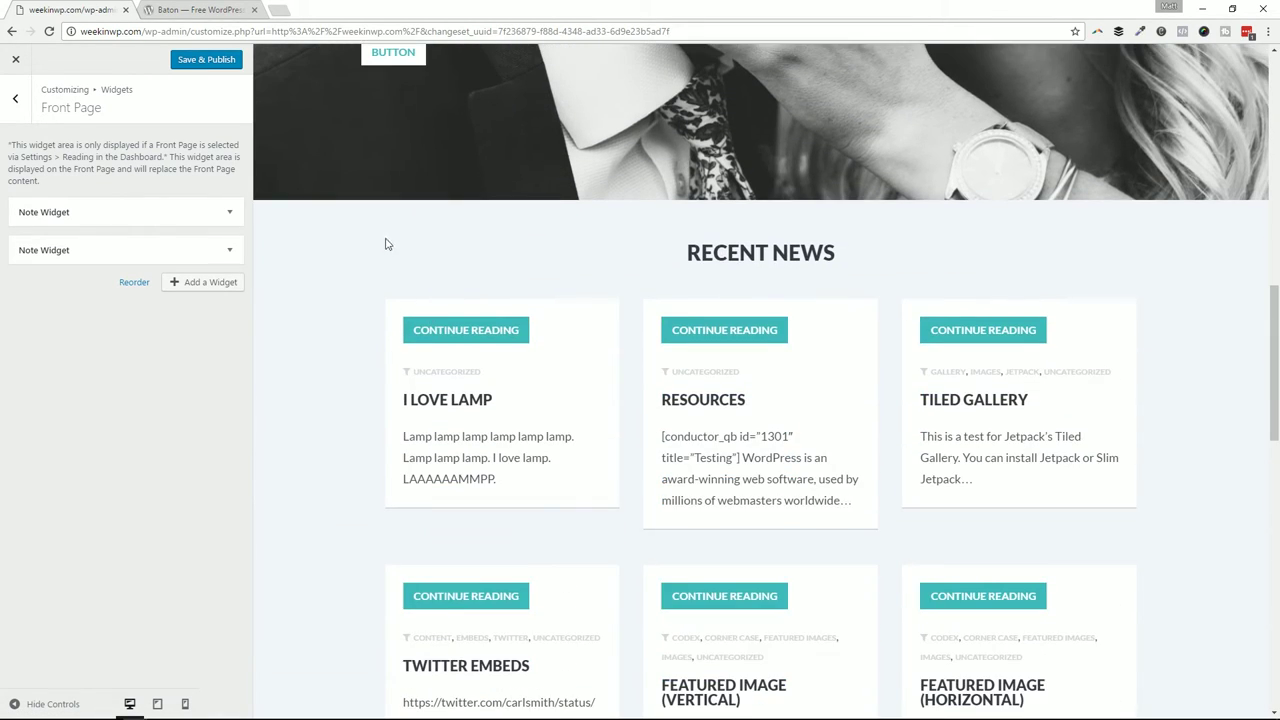
scroll(646, 260, up, 10)
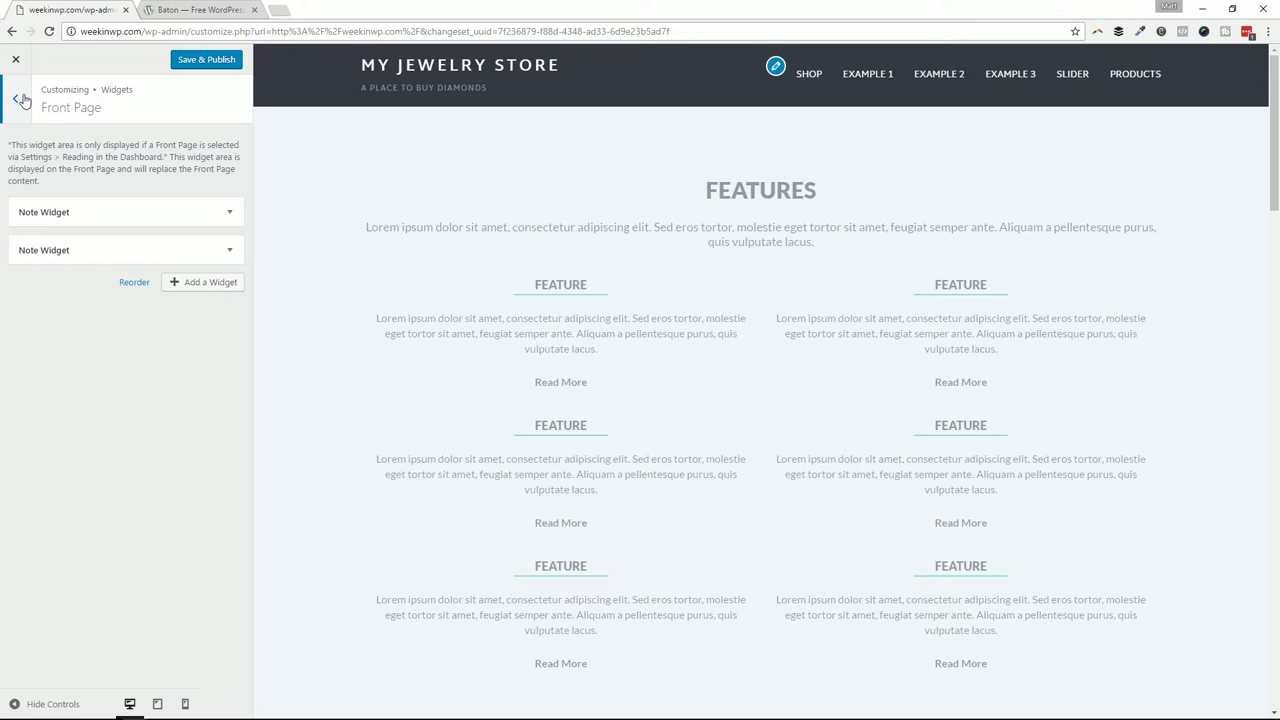
click(22, 100)
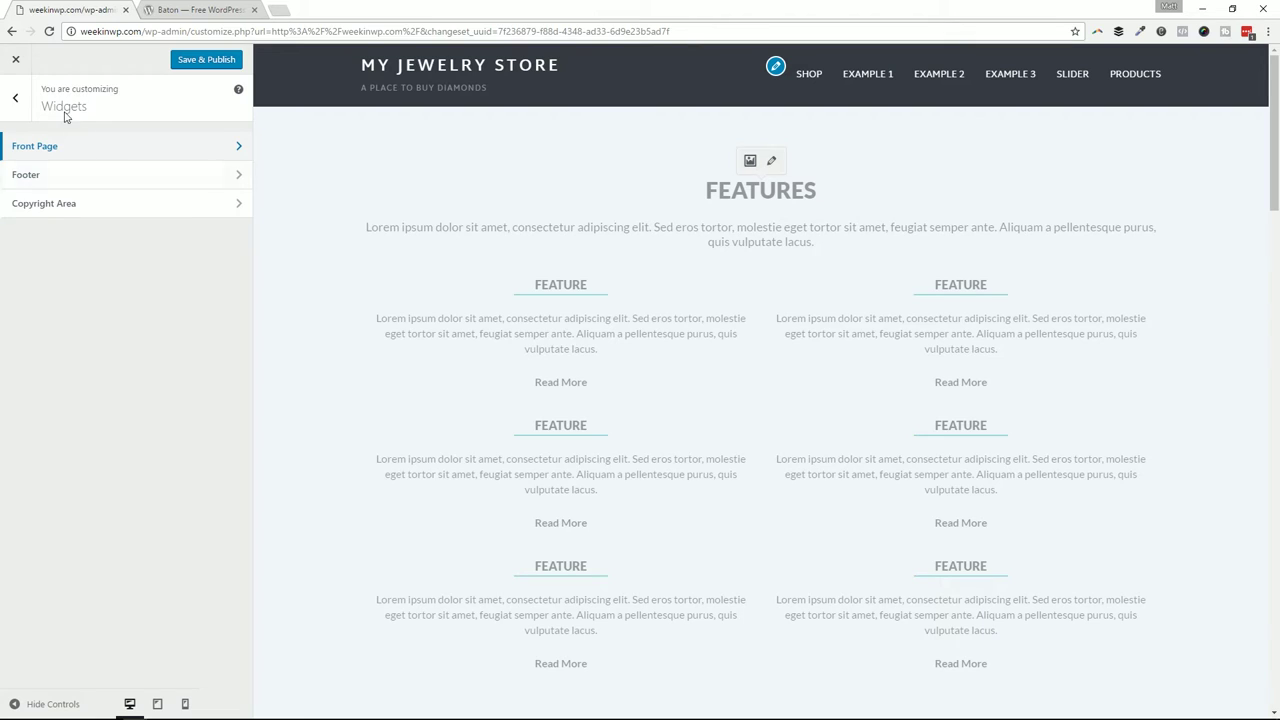
click(15, 97)
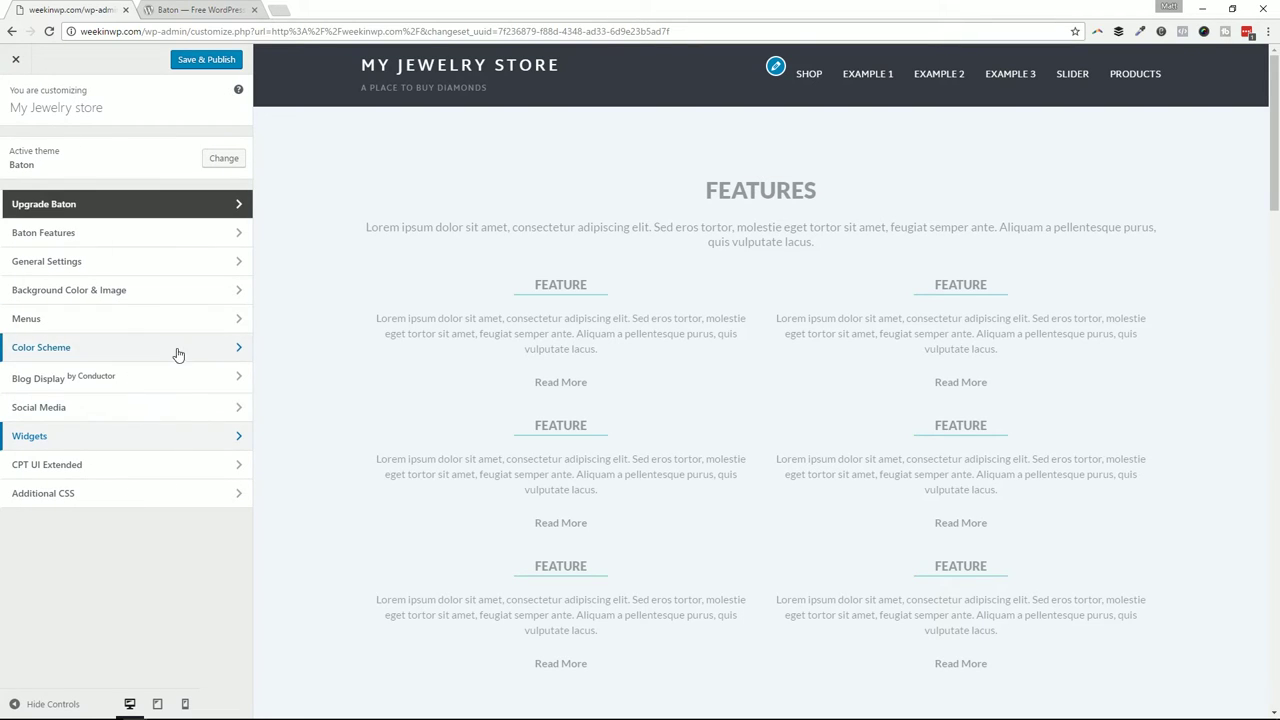
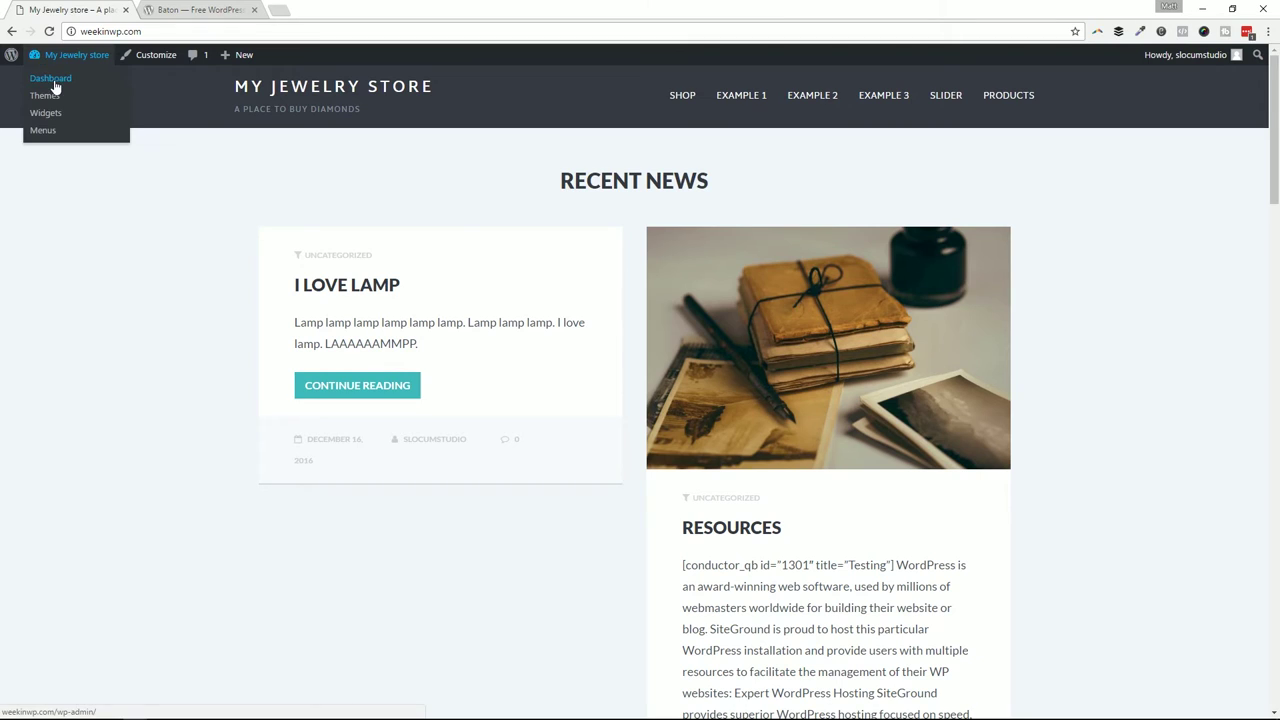
- Go from the live site to the WordPress dashboard and open the list of installed plugins
click(52, 80)
mouse_move(67, 326)
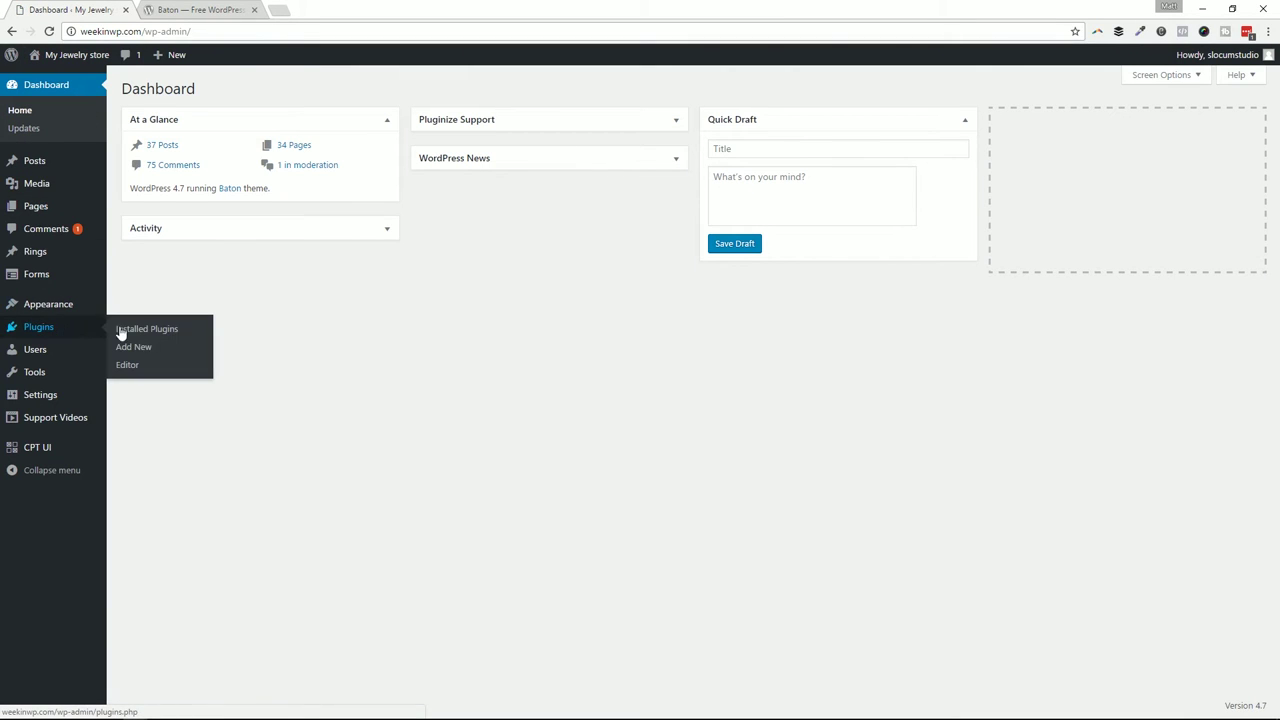
click(163, 332)
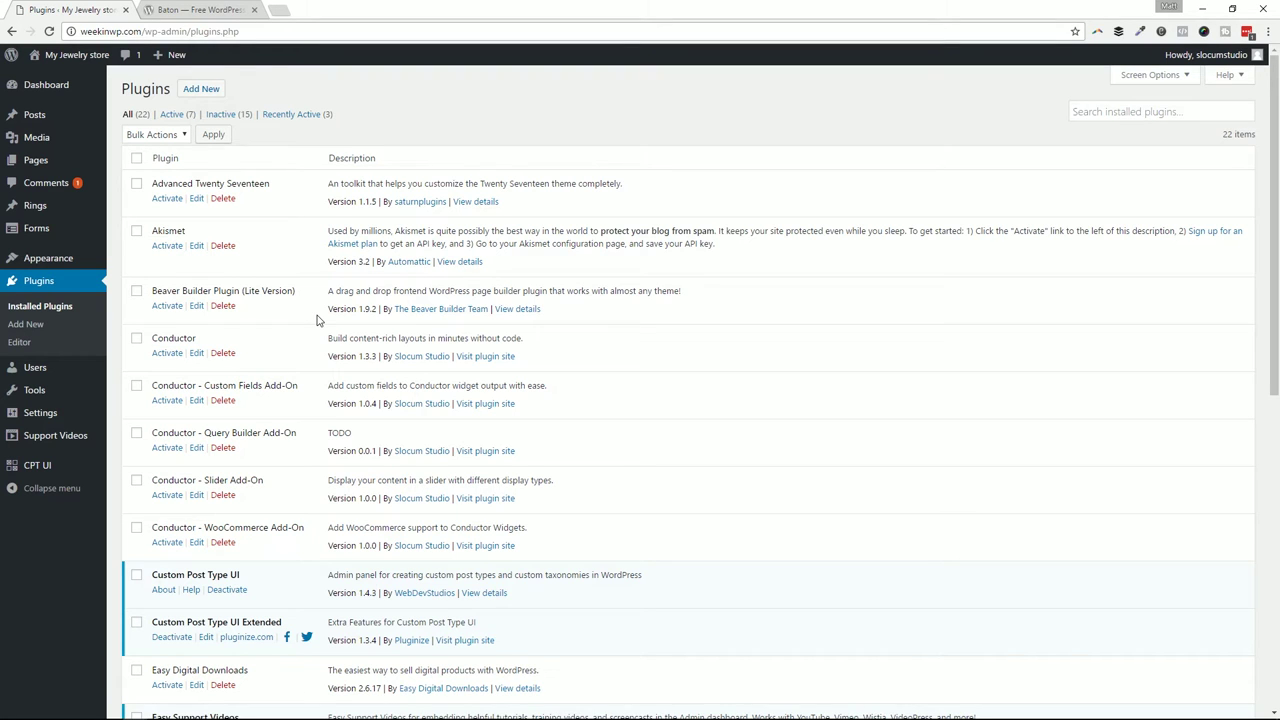
- Look through the site's pages, open the About page for editing and show its page template options
mouse_move(77, 162)
click(140, 162)
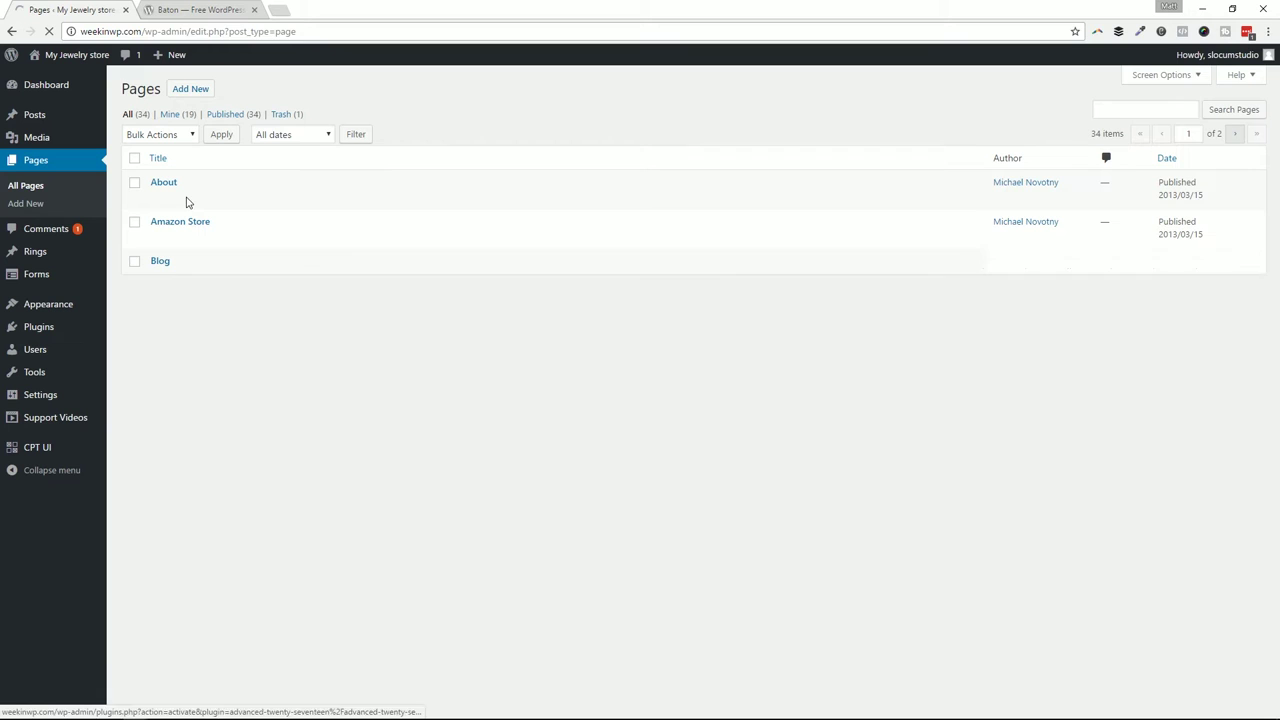
scroll(298, 430, down, 3)
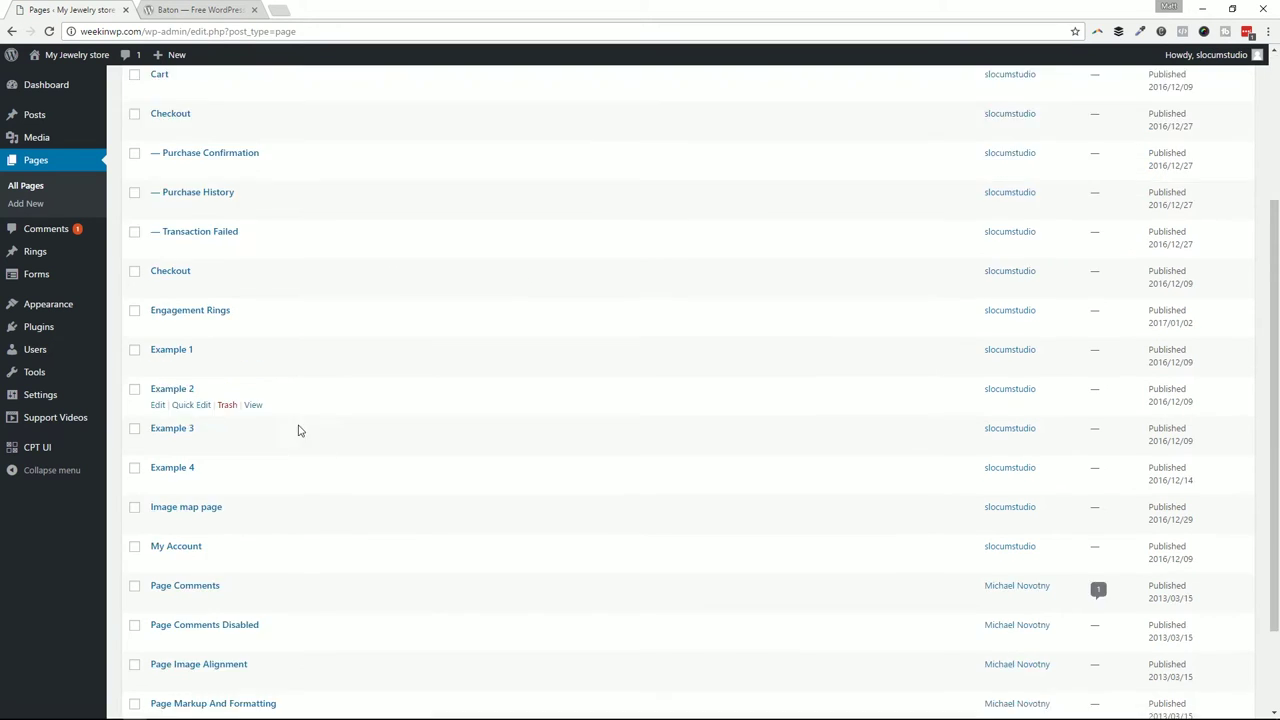
scroll(298, 430, down, 2)
scroll(501, 321, up, 3)
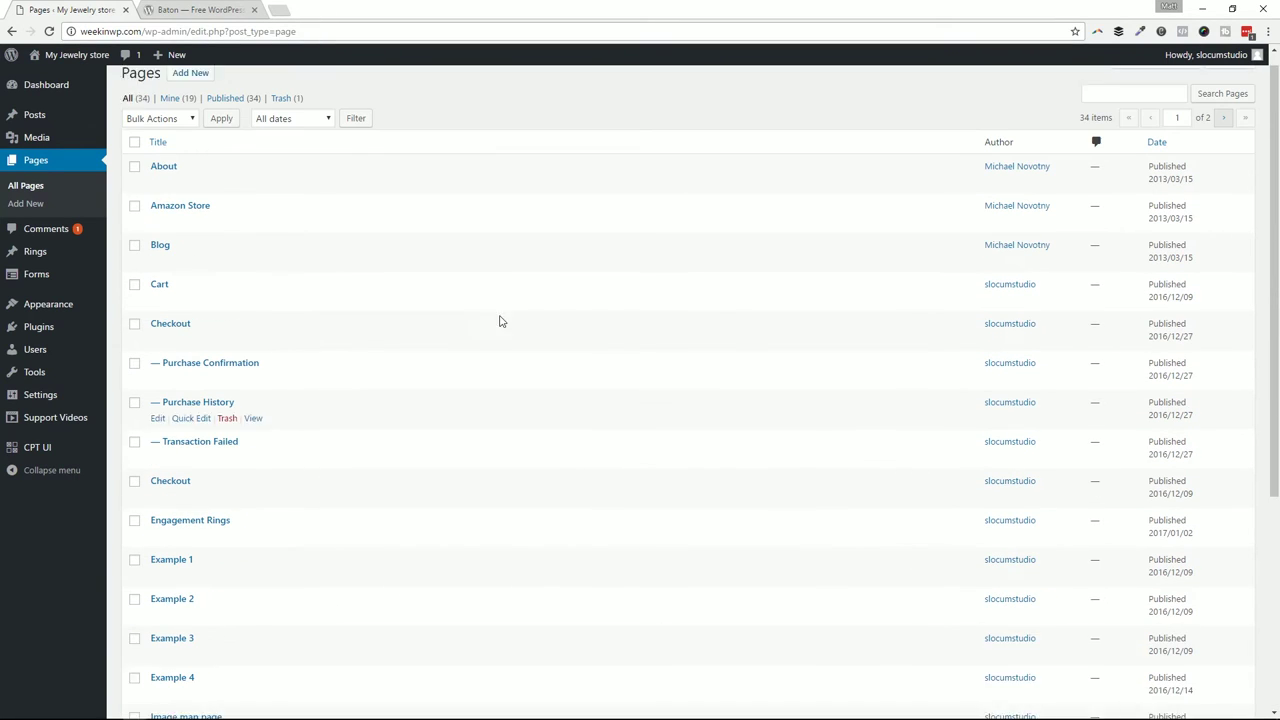
click(158, 199)
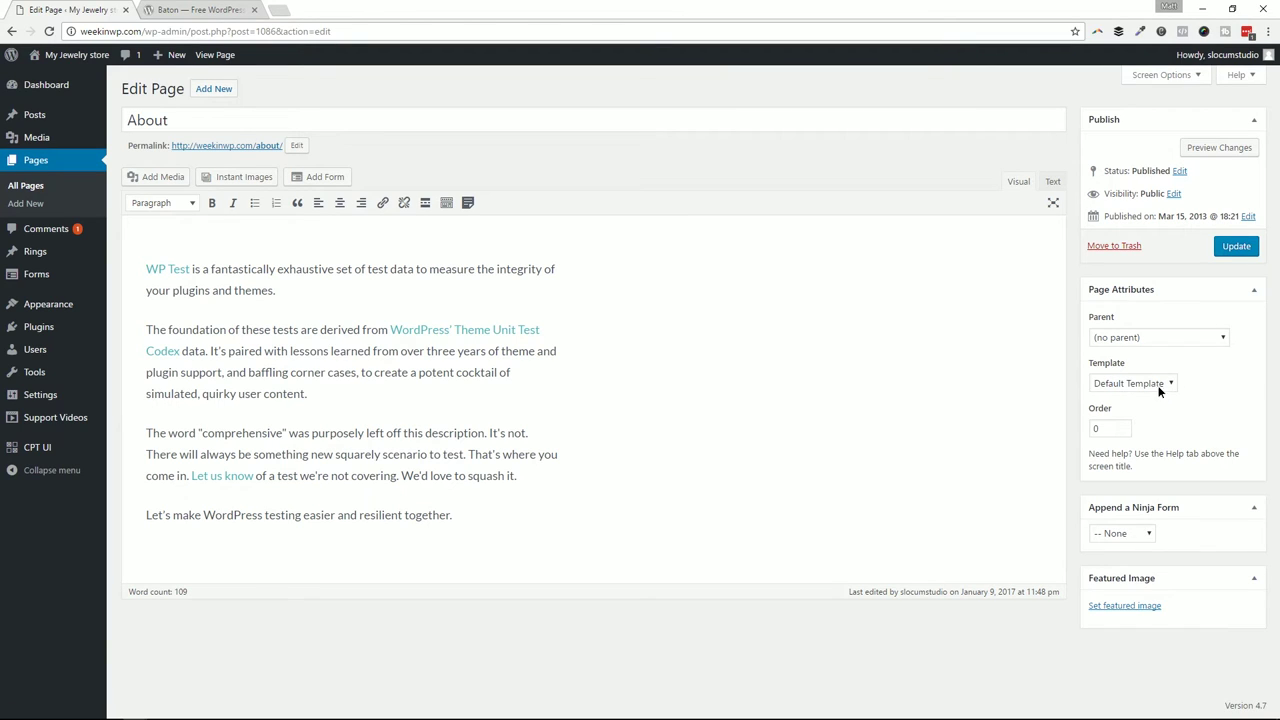
click(1160, 388)
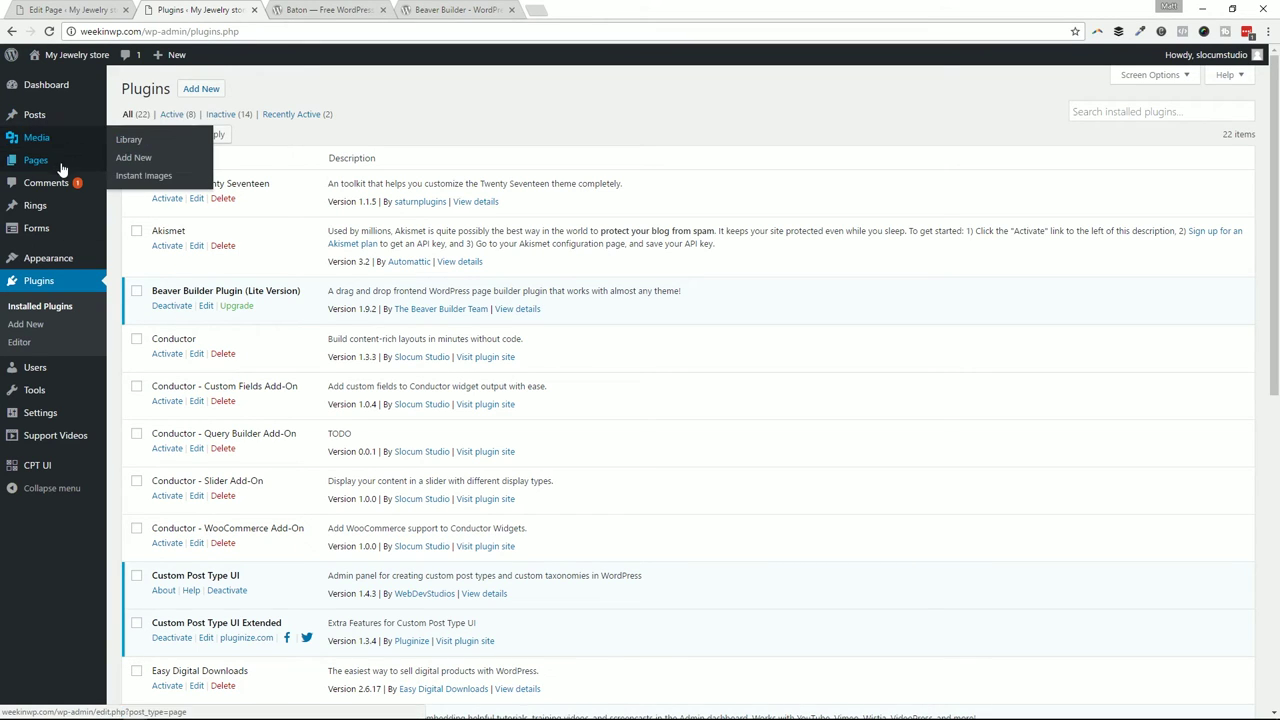
- Reopen the About page for editing and select the Beaver Builder page template
click(152, 164)
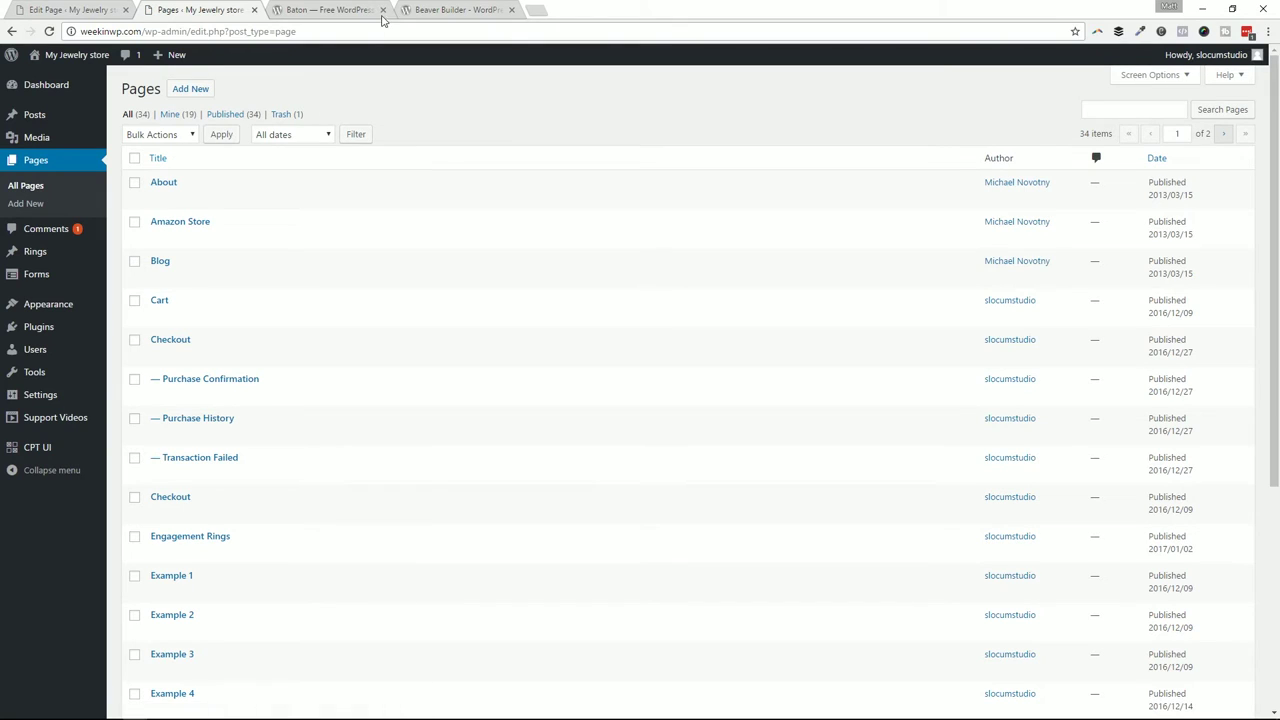
click(160, 197)
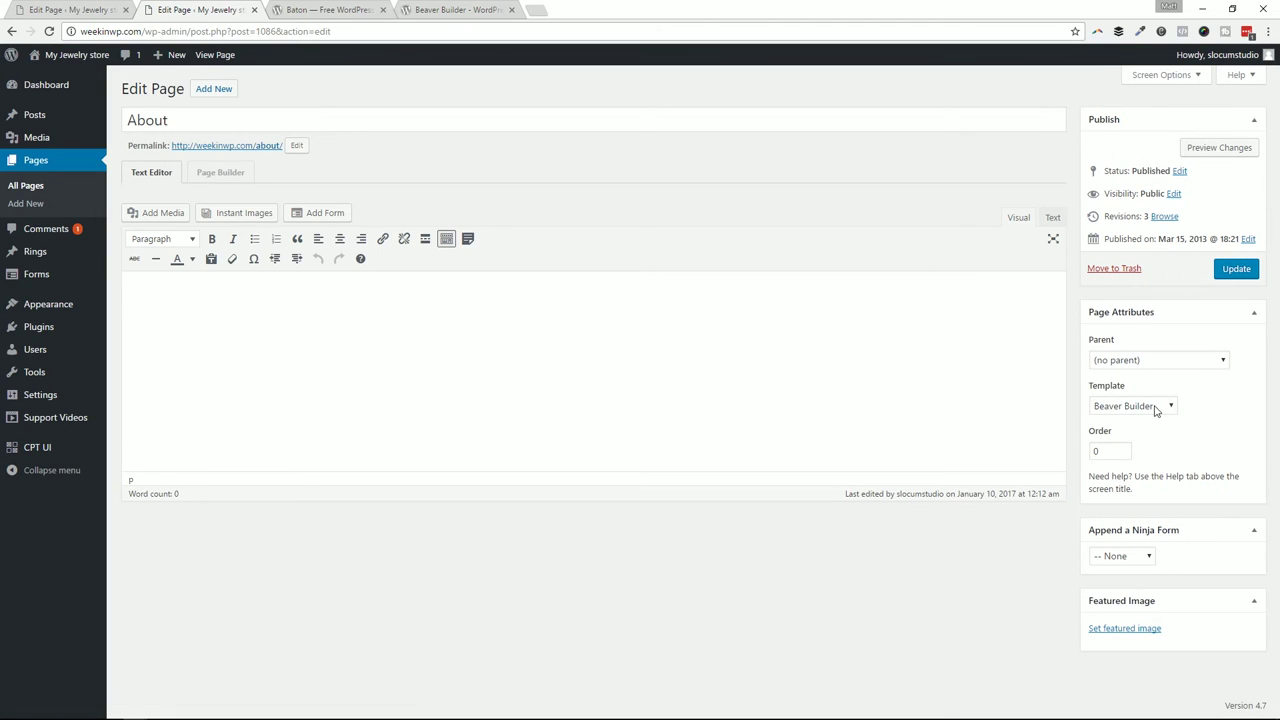
click(1157, 407)
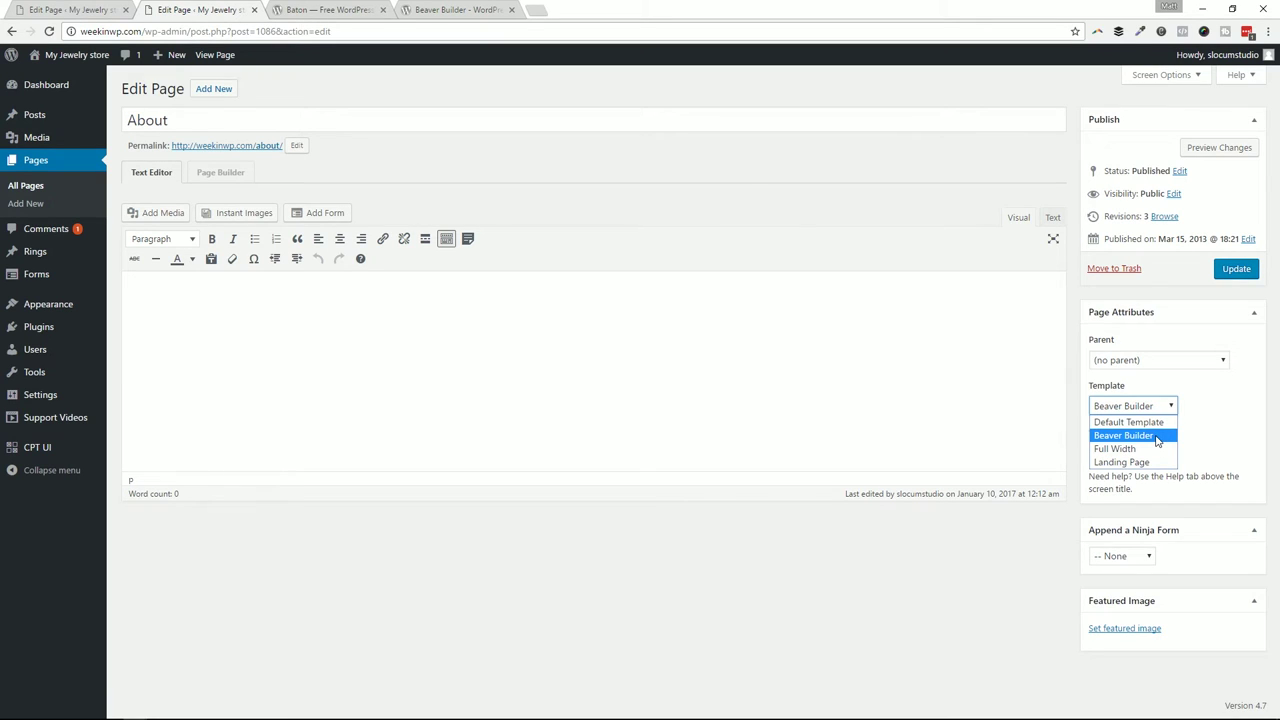
click(1157, 440)
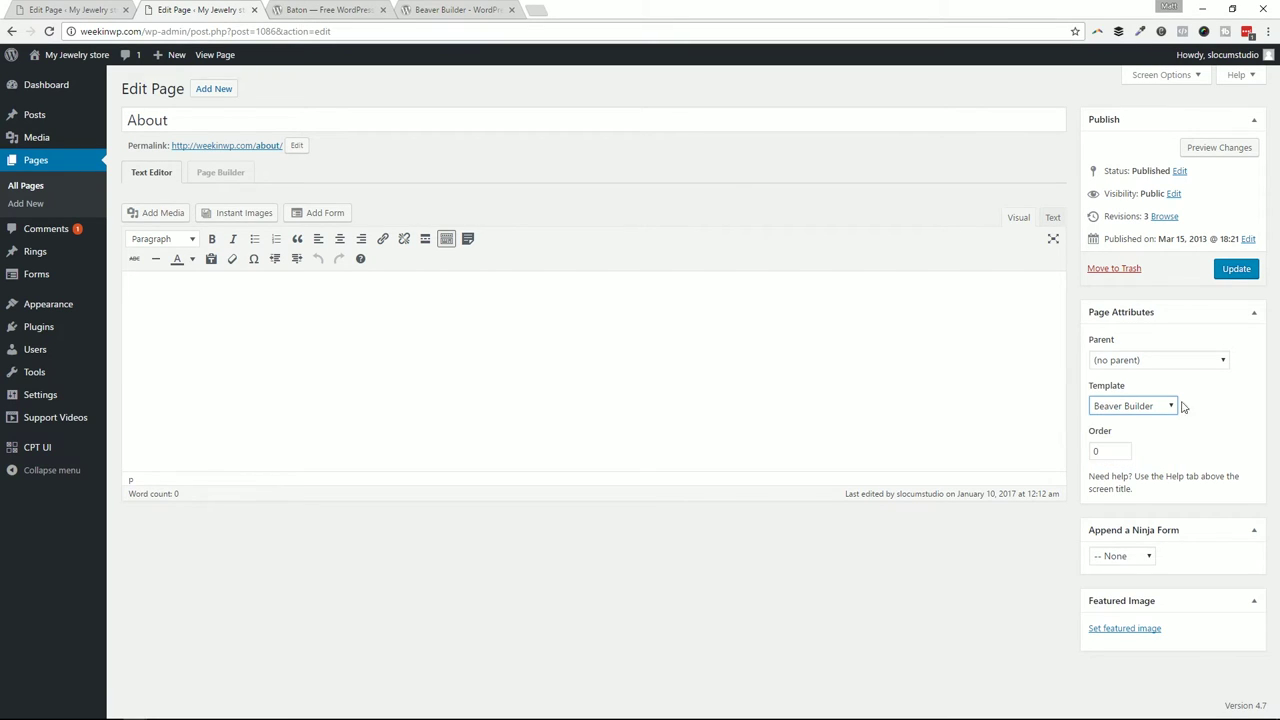
click(1143, 407)
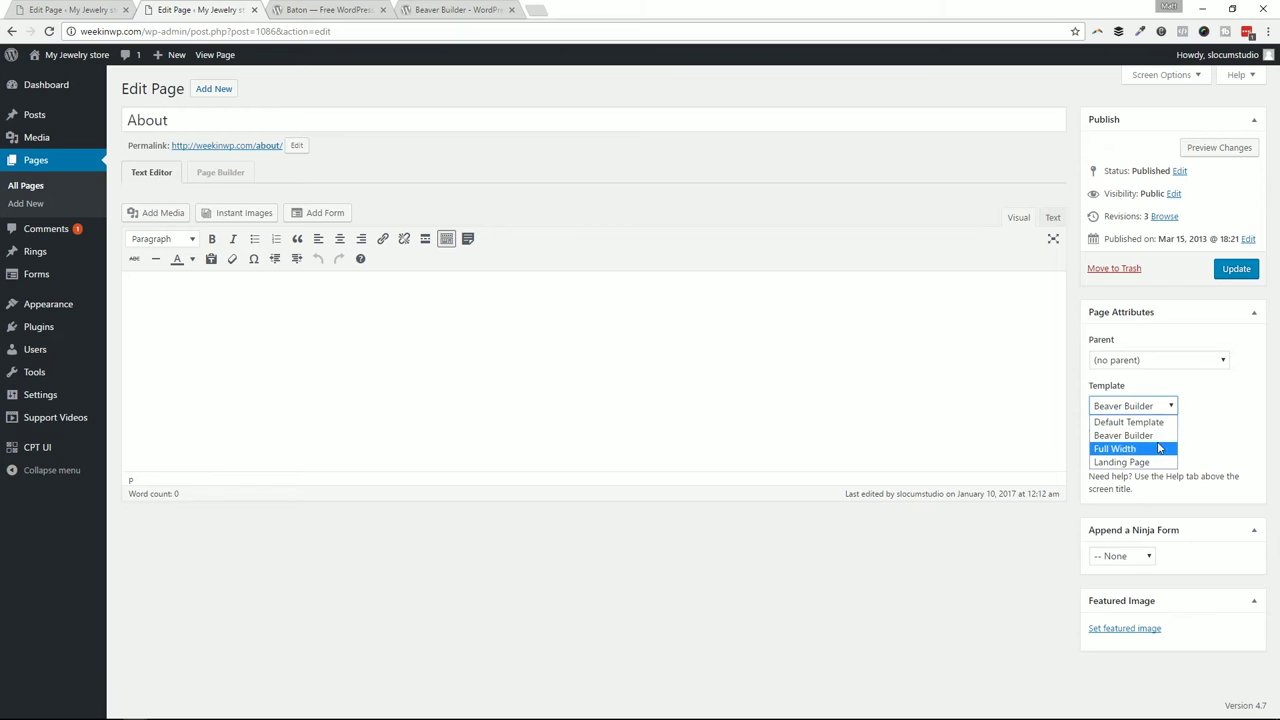
click(1160, 428)
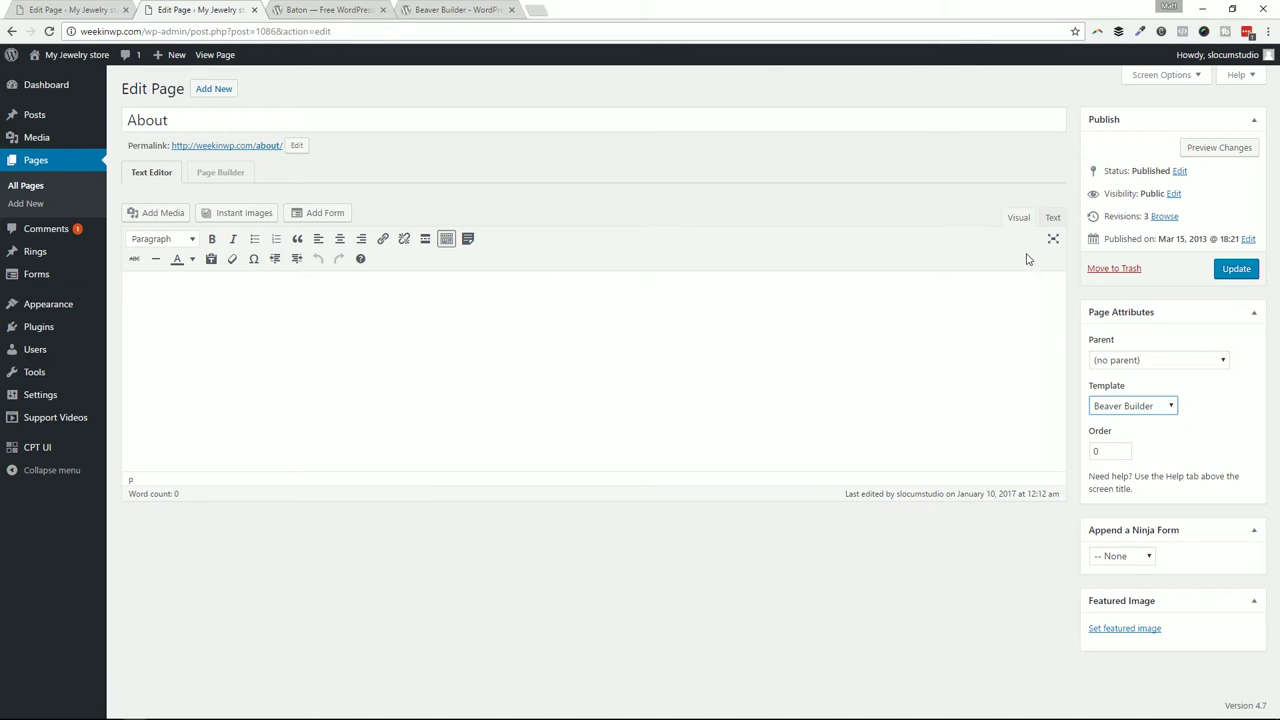
- Launch the Page Builder for the About page without a layout template, and hide the list of rows and modules
click(220, 172)
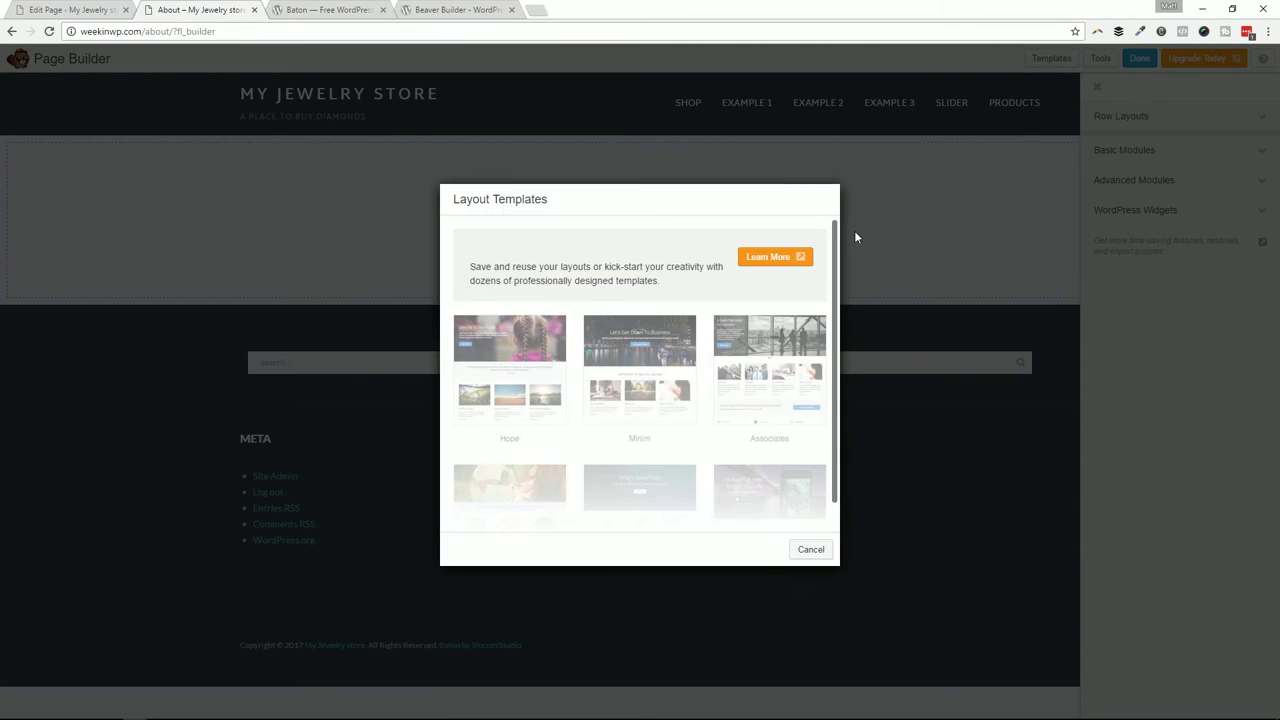
click(811, 550)
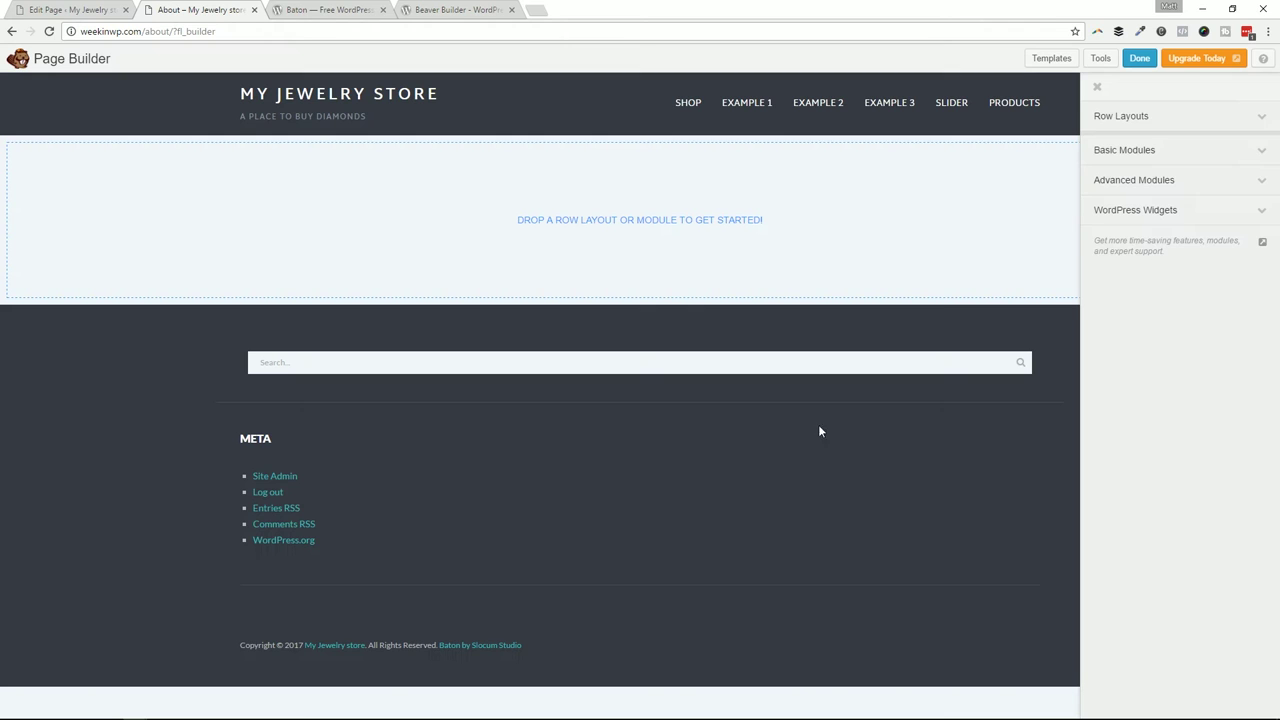
click(1097, 89)
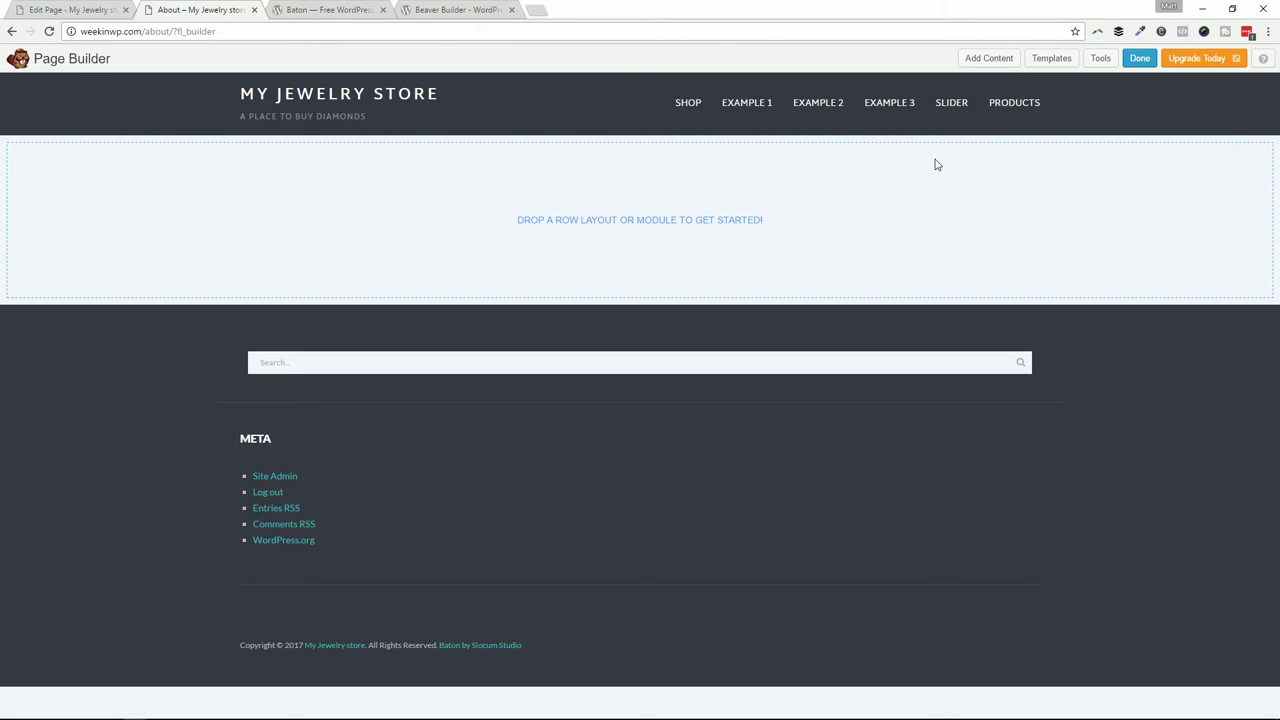
- Add a Text Editor module to the empty About page layout with the text "This is my hero area" and save it
click(970, 64)
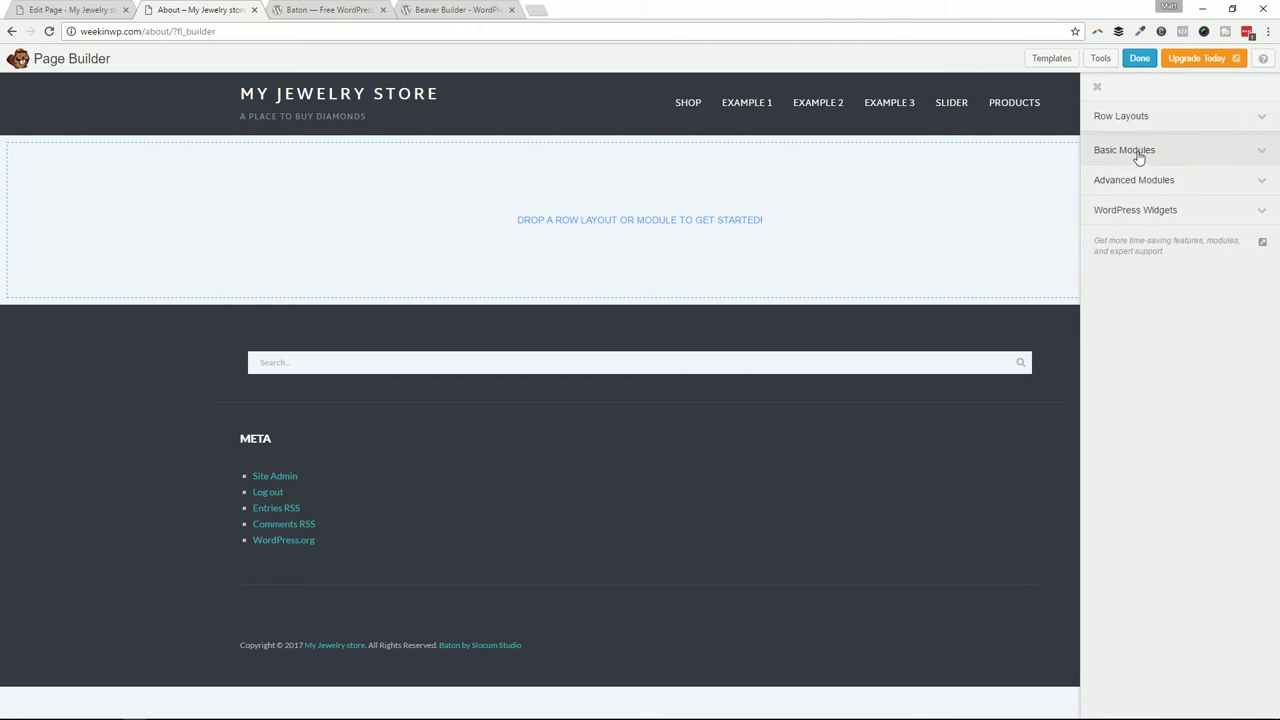
click(1134, 151)
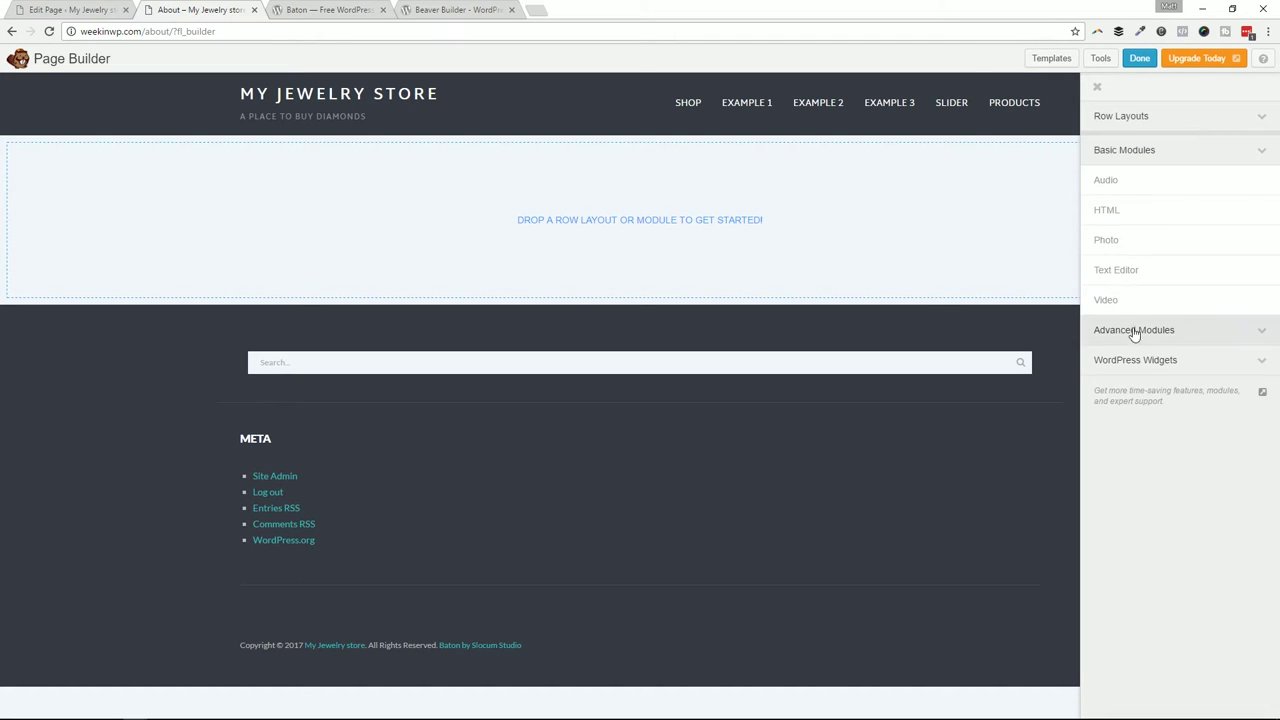
drag(1140, 268, 634, 214)
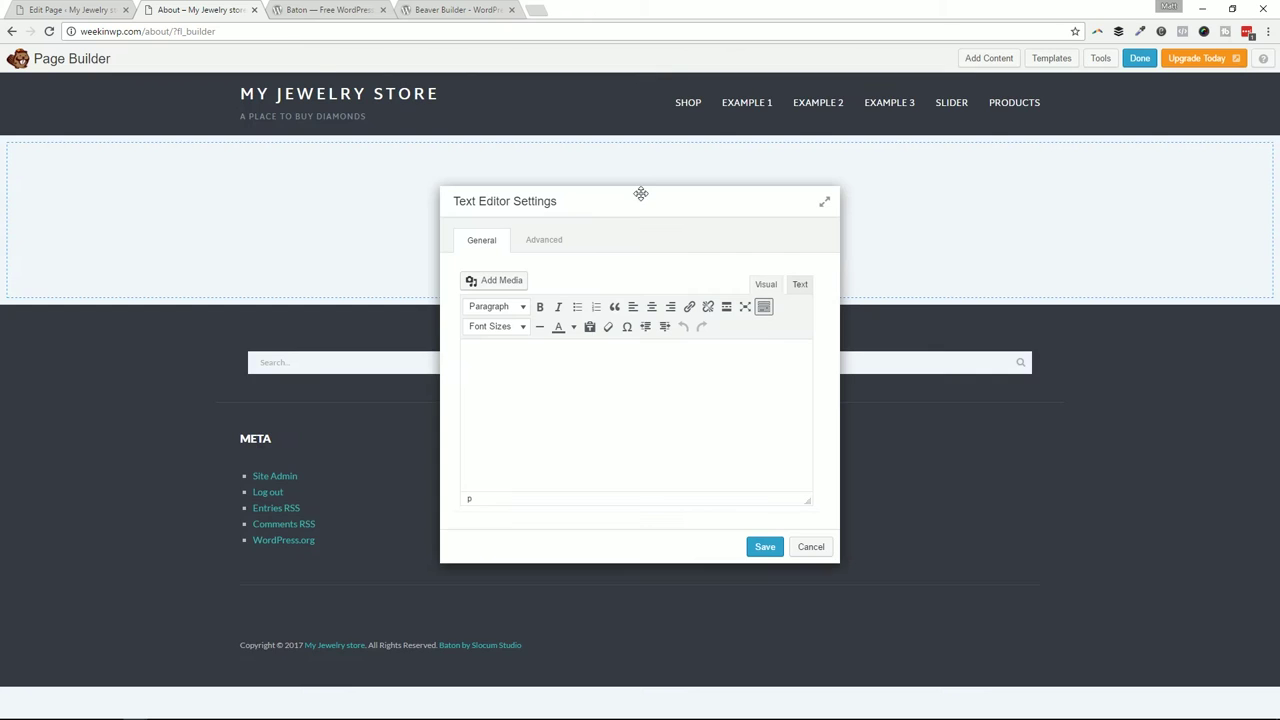
text(T)
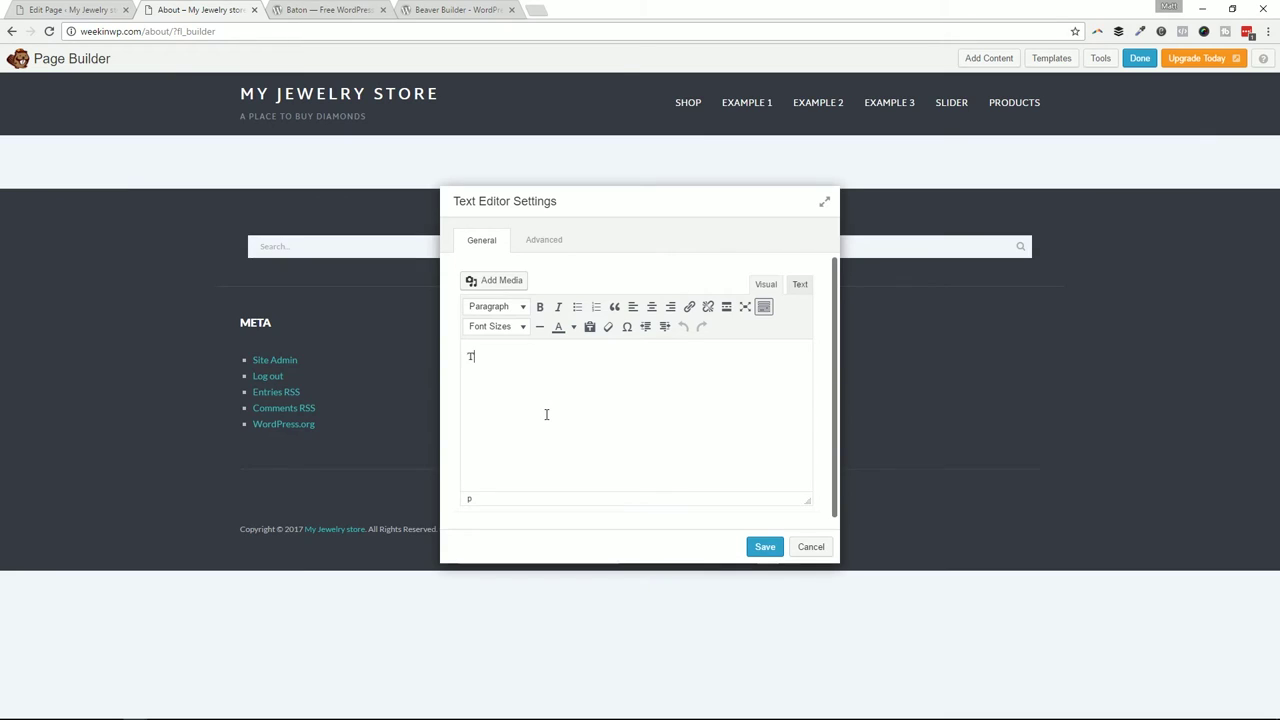
text(his is my h)
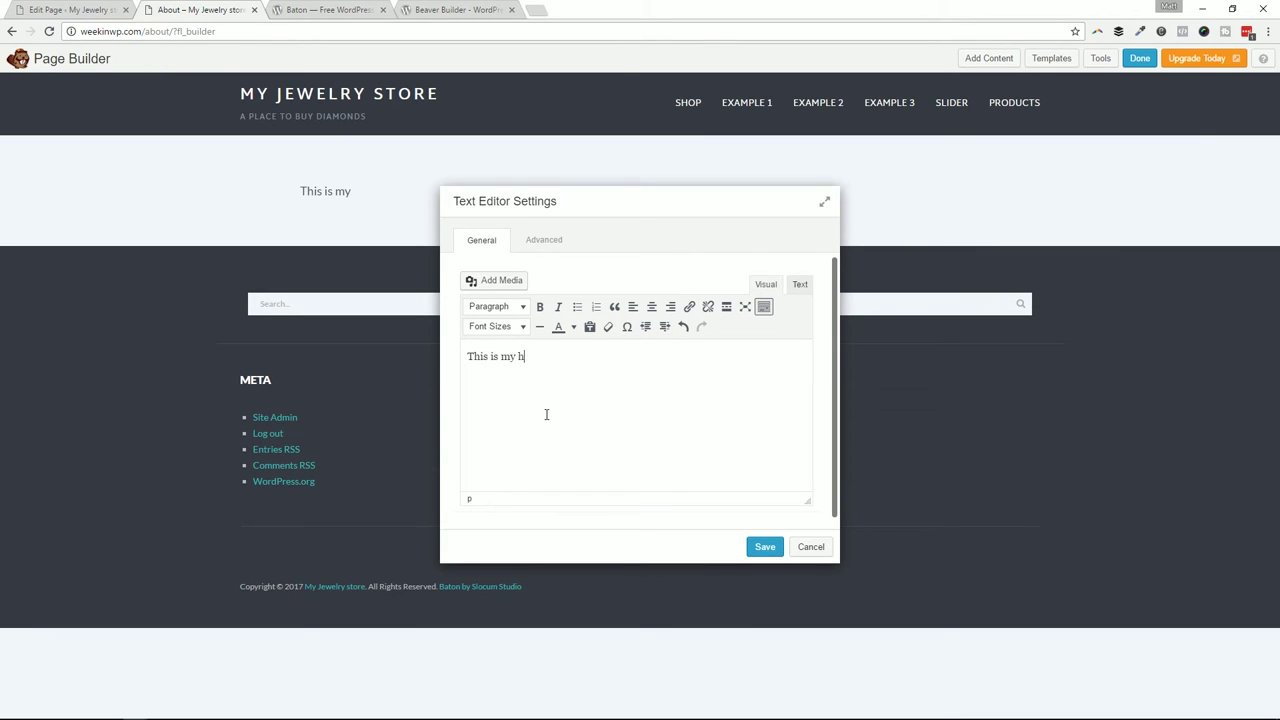
text(ero area)
click(764, 546)
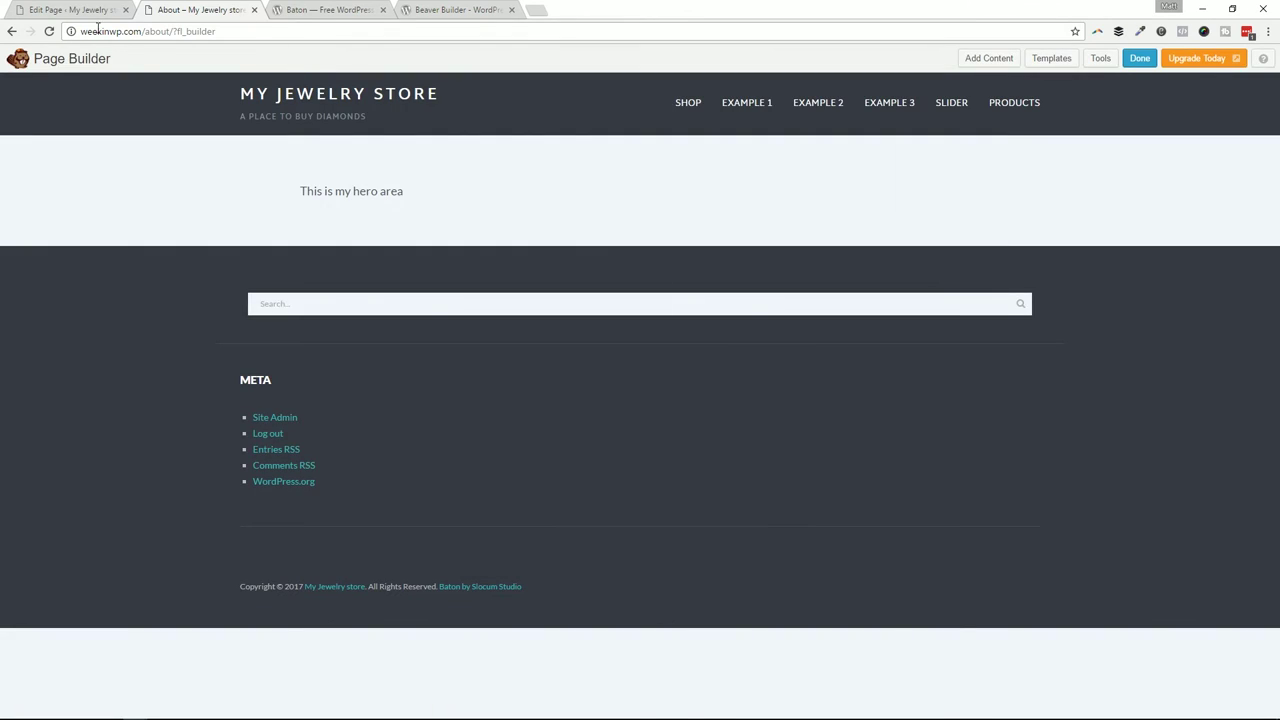
- Open the site's homepage in a separate browser tab from the page editor and start customizing it
click(72, 10)
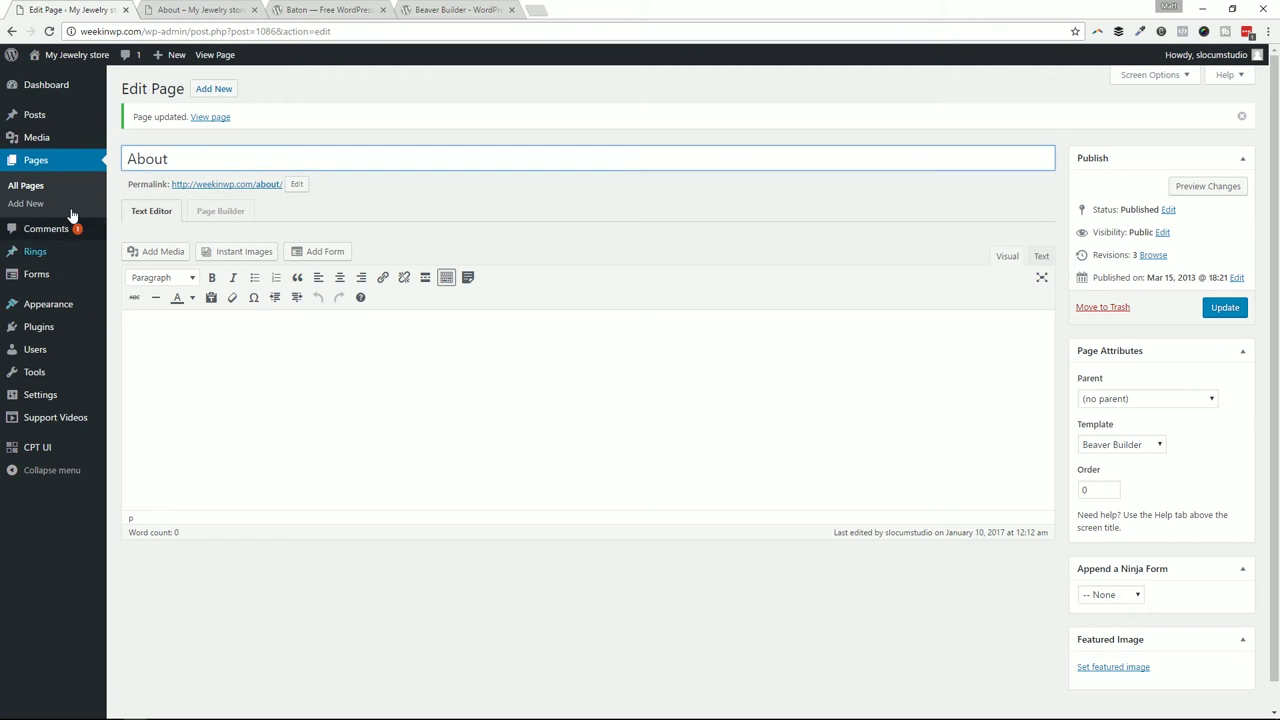
mouse_move(60, 55)
middle_click(62, 82)
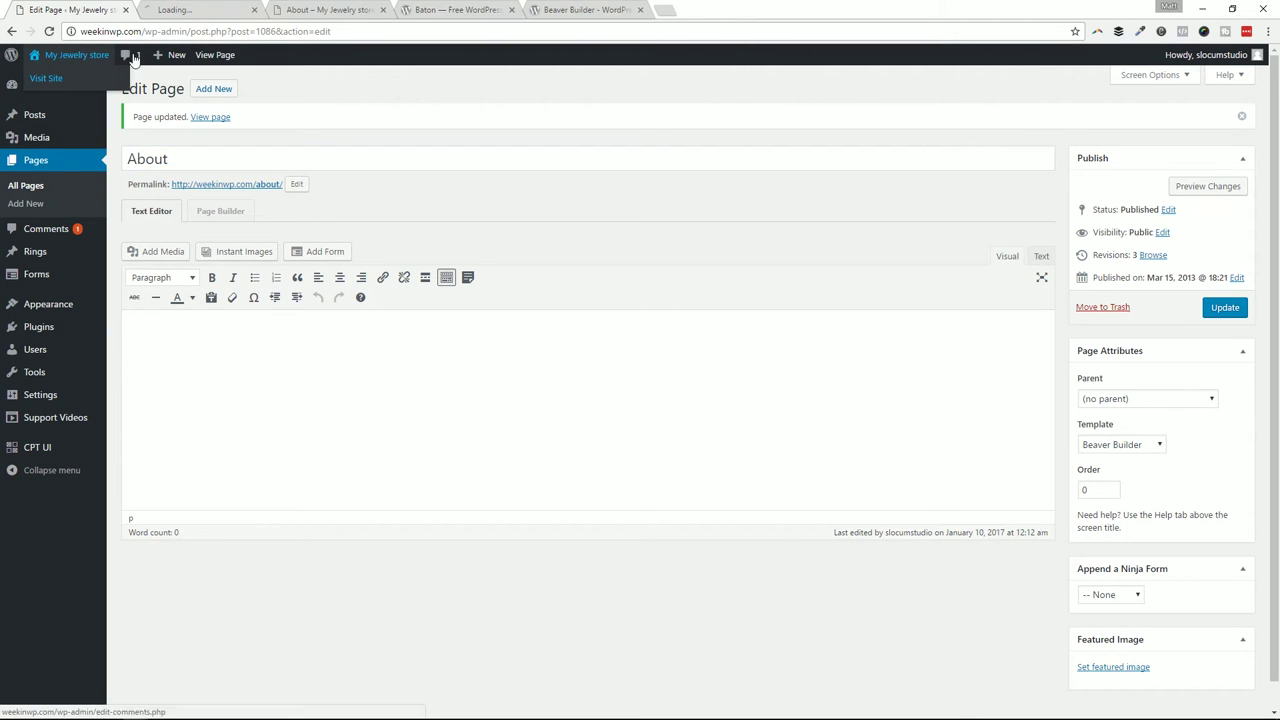
click(300, 10)
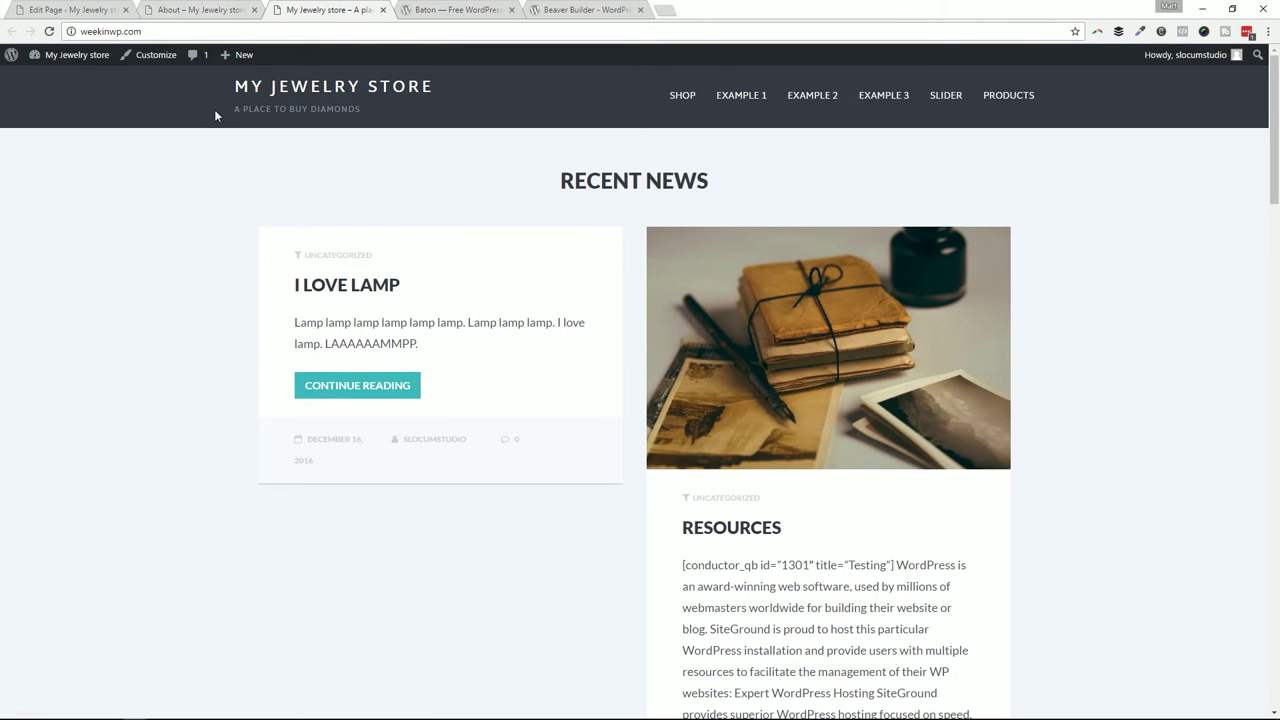
click(152, 55)
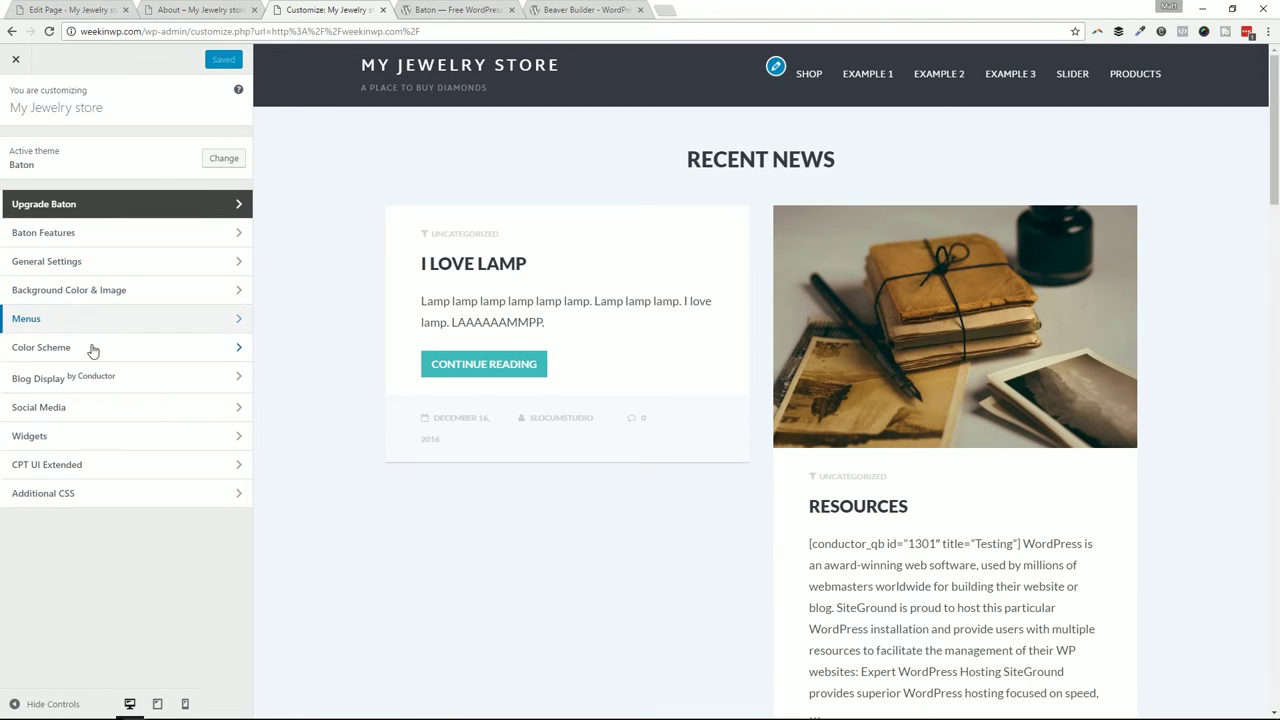
- Find the Note Widget by searching for "note" and add it to the Front Page widget area
click(90, 440)
click(77, 151)
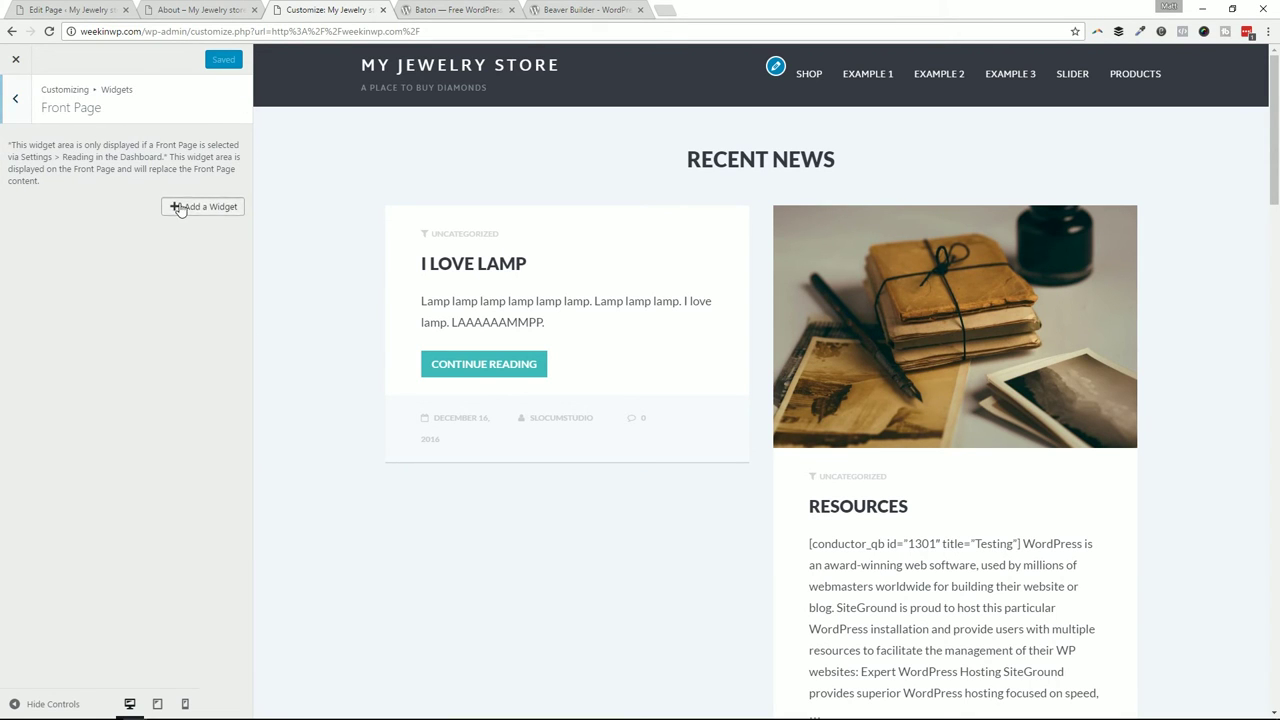
click(177, 207)
text(note)
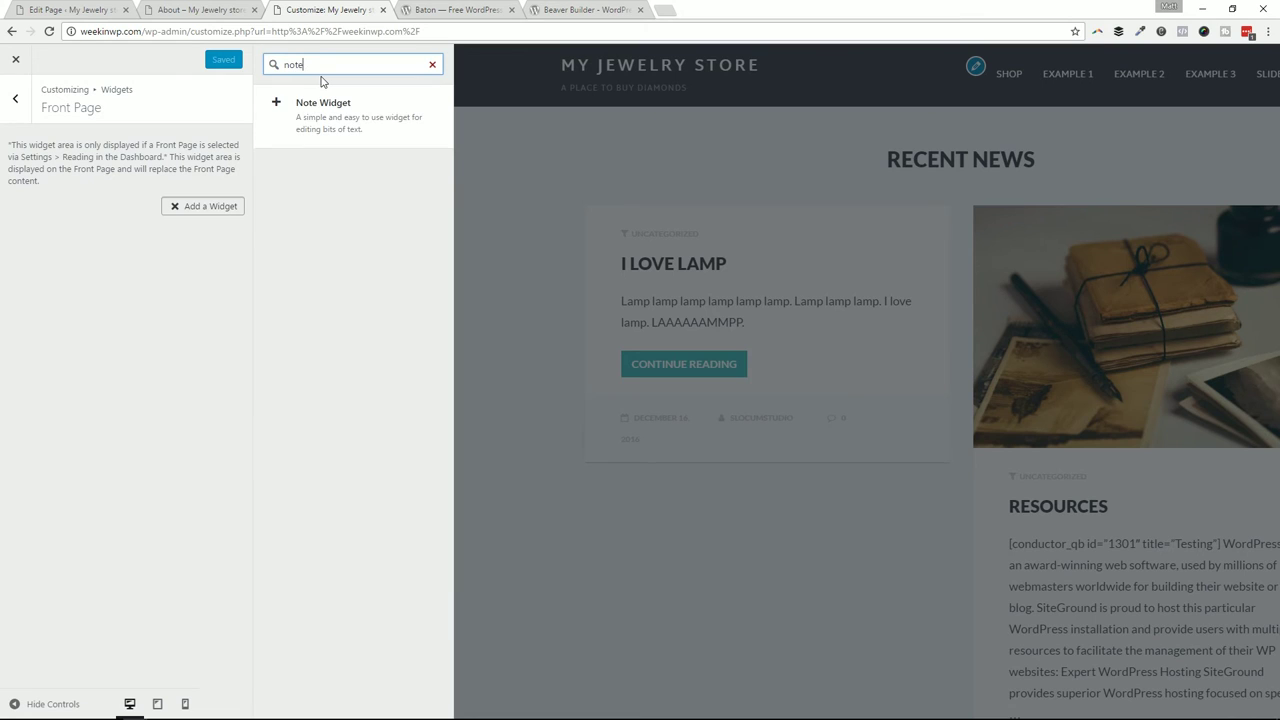
click(314, 110)
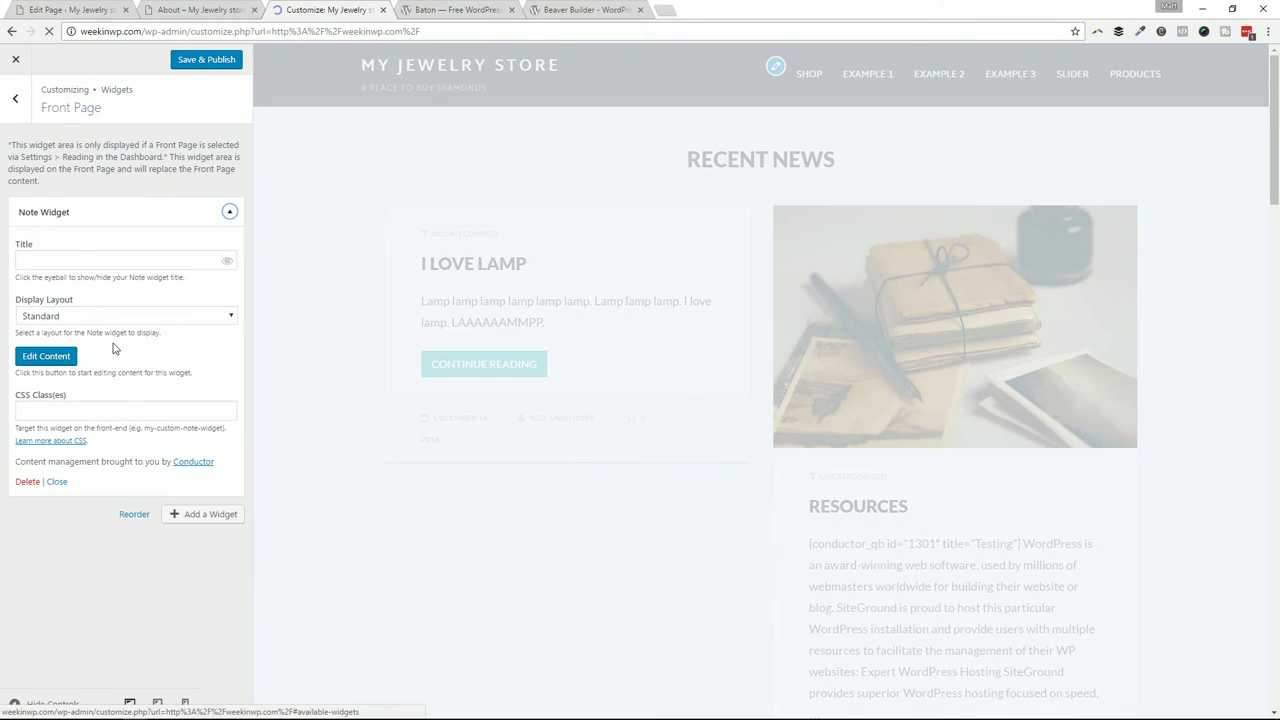
- Apply the Baton Hero 1 display layout to the Note Widget and replace its heading with "THIS IS MY HERO"
click(96, 316)
click(95, 482)
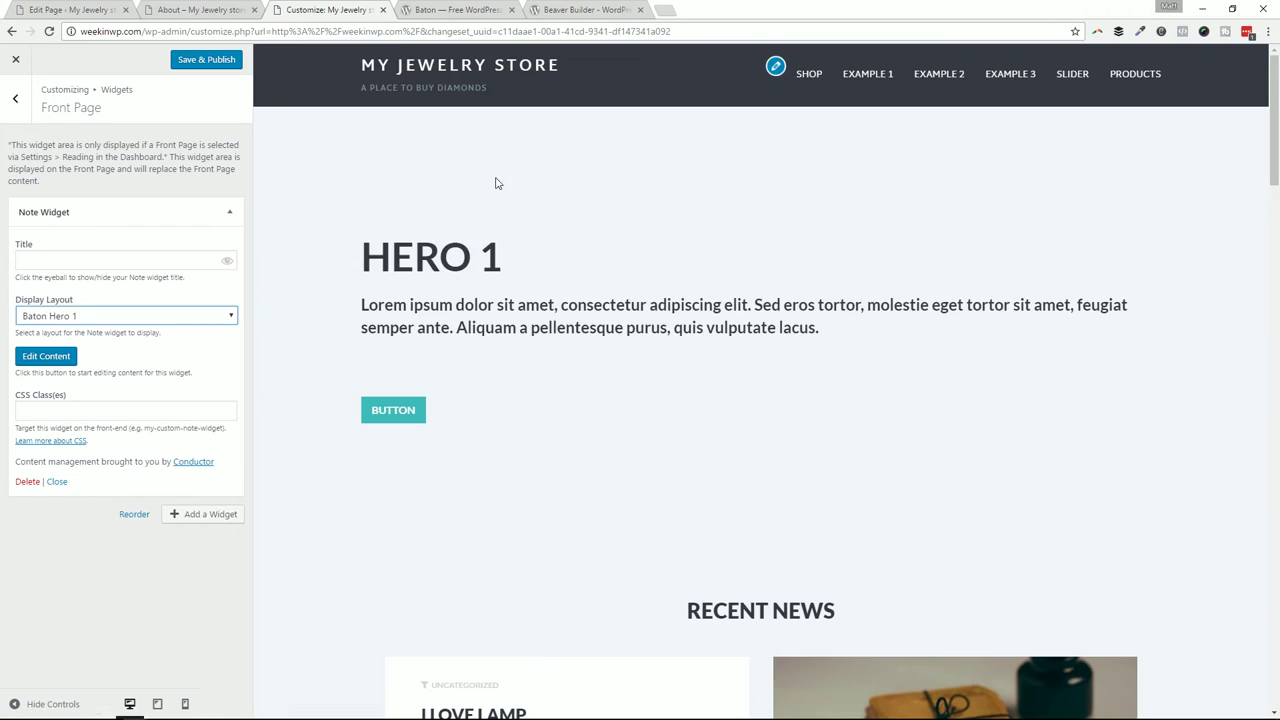
click(431, 258)
text(THIS IS MY HERO)
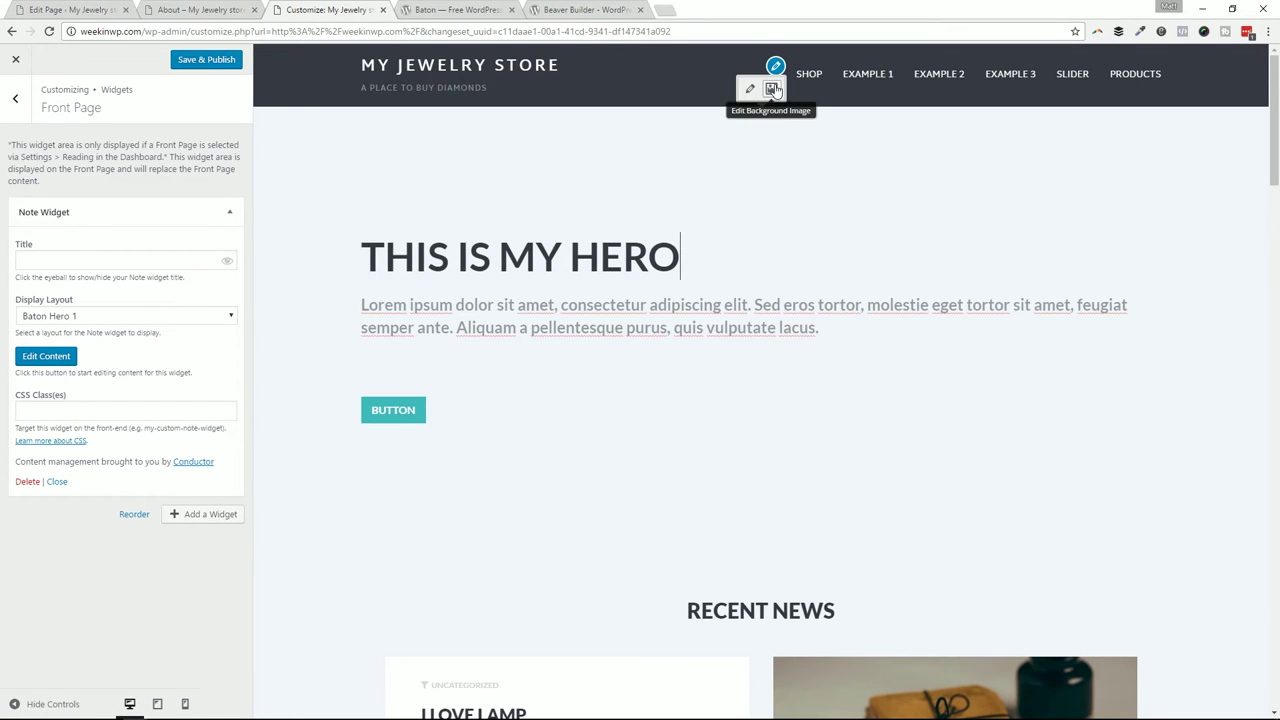
- Set the black-and-white photo of the kissing couple as the Note Widget hero's background image
click(774, 89)
click(328, 200)
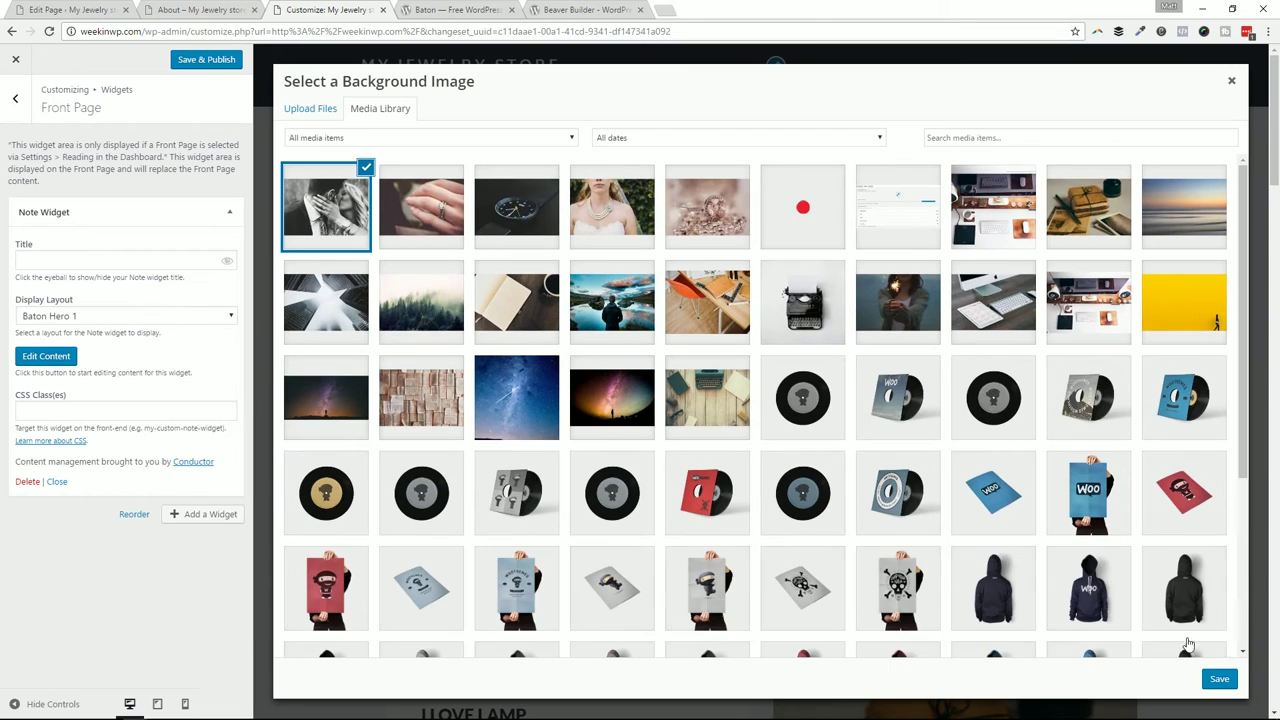
click(1220, 679)
- Change the text color of the hero heading "THIS IS MY HERO" to white
drag(680, 257, 360, 257)
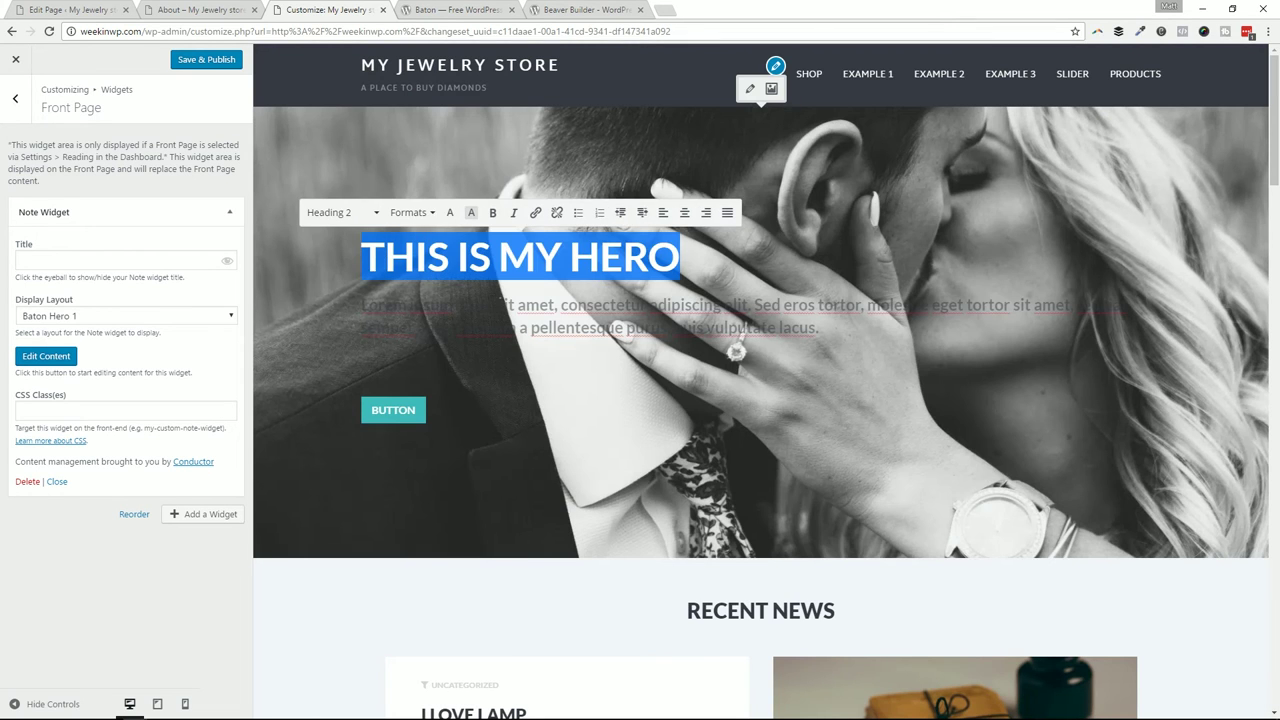
click(450, 214)
click(450, 305)
click(390, 141)
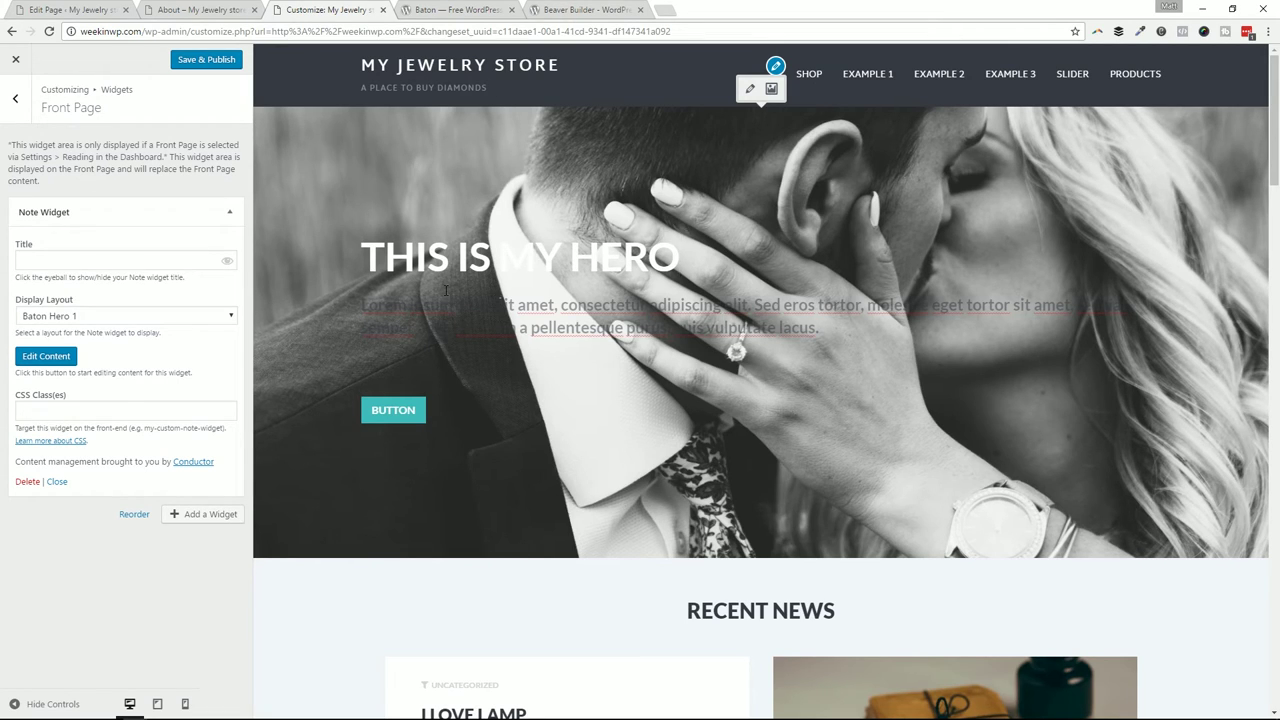
- Return to the About page builder, replace the Text Editor module's content with "This is my hero" and format it as Heading 1
click(200, 10)
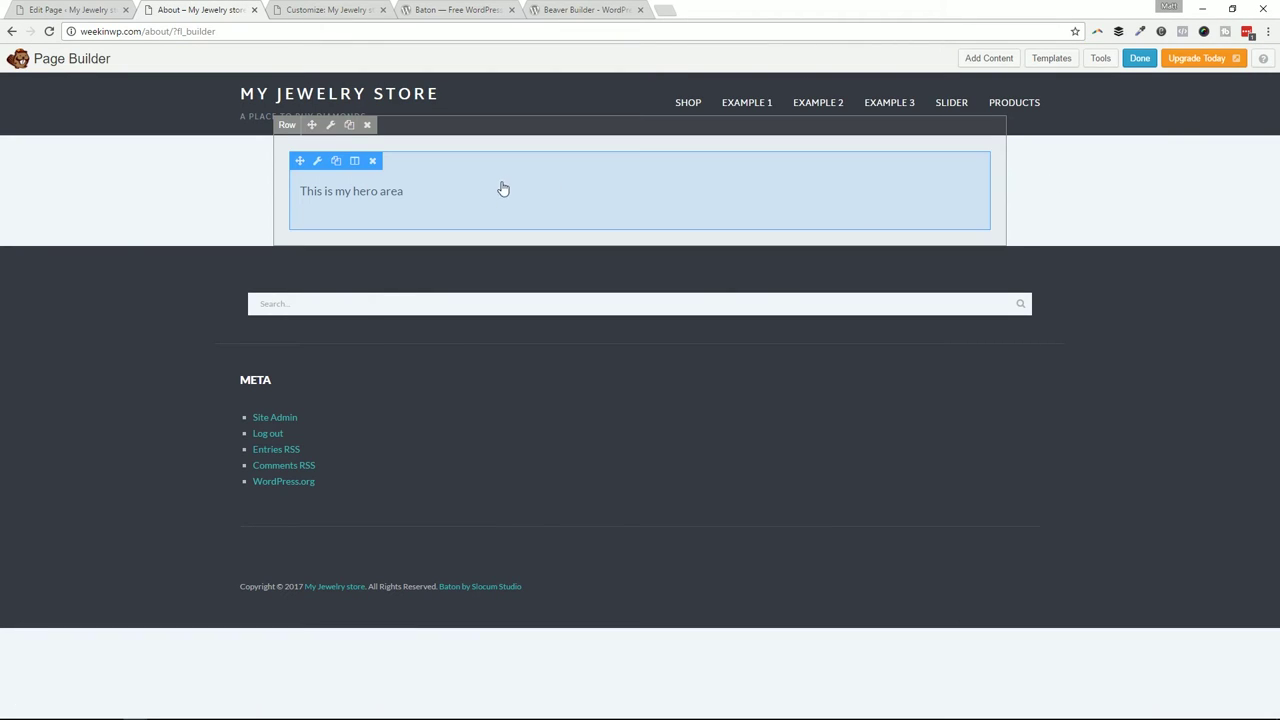
click(318, 168)
drag(590, 386, 436, 360)
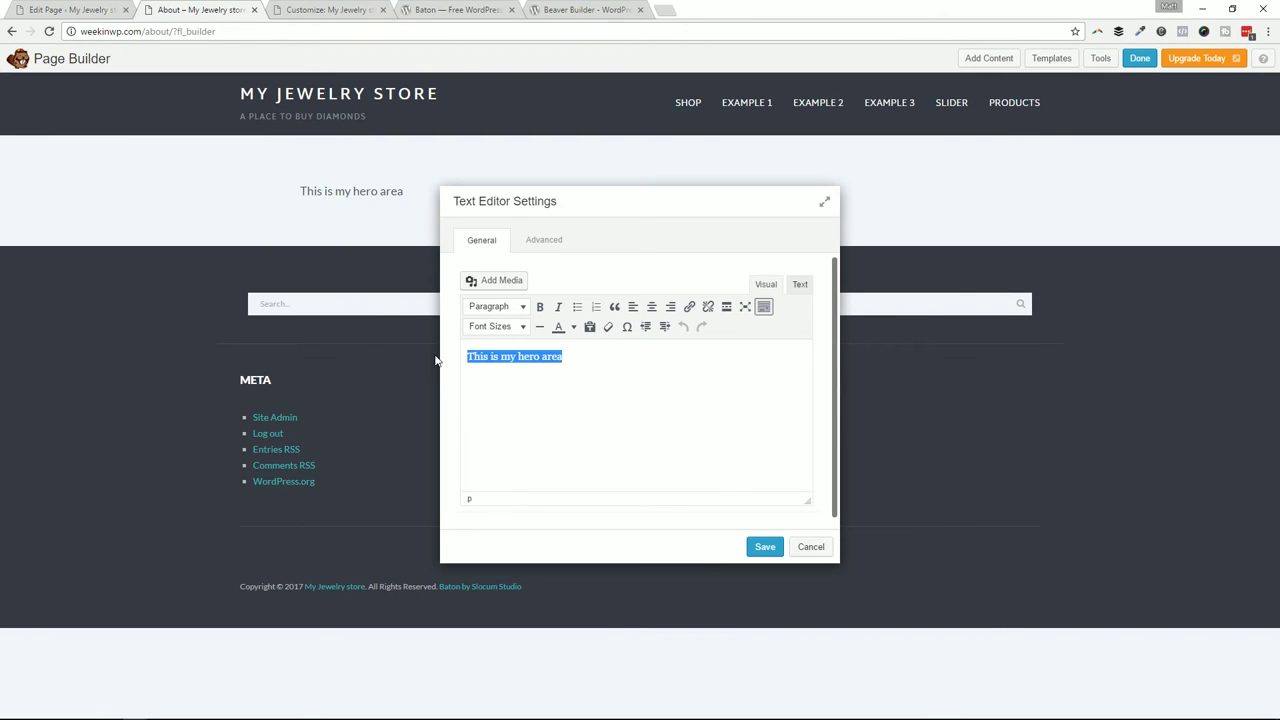
text(This is my hero)
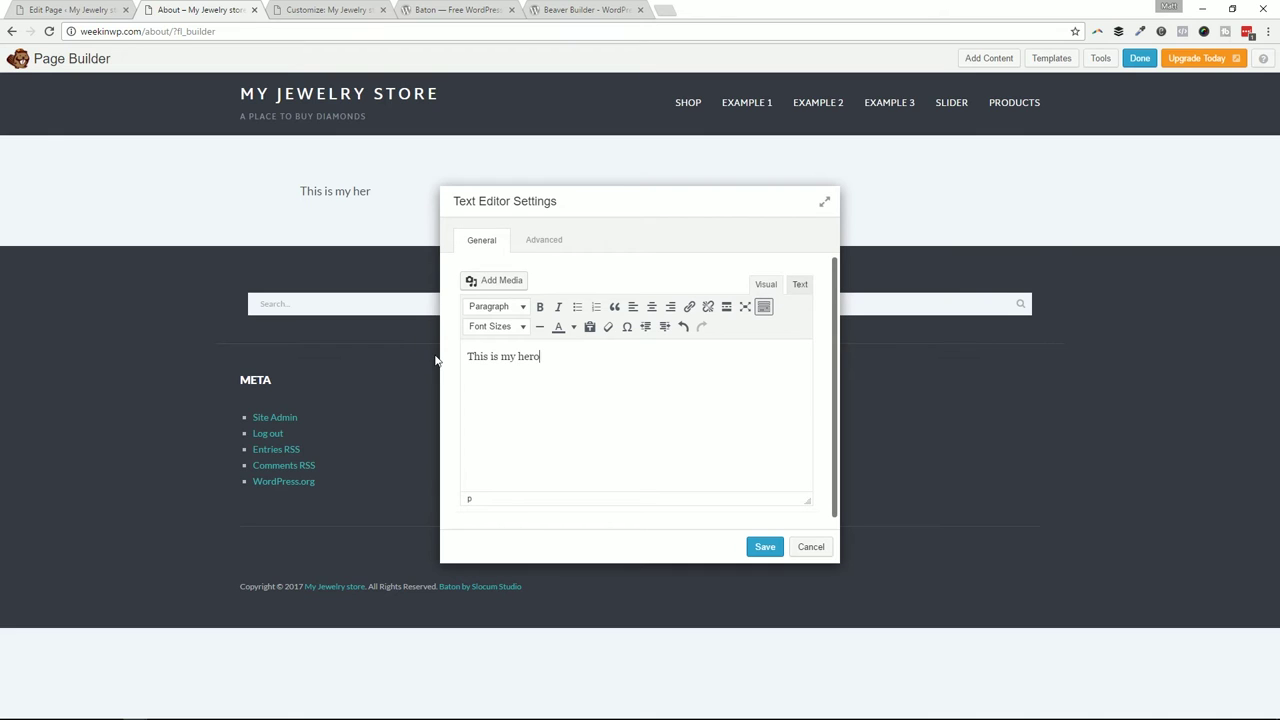
drag(466, 357, 540, 357)
click(500, 308)
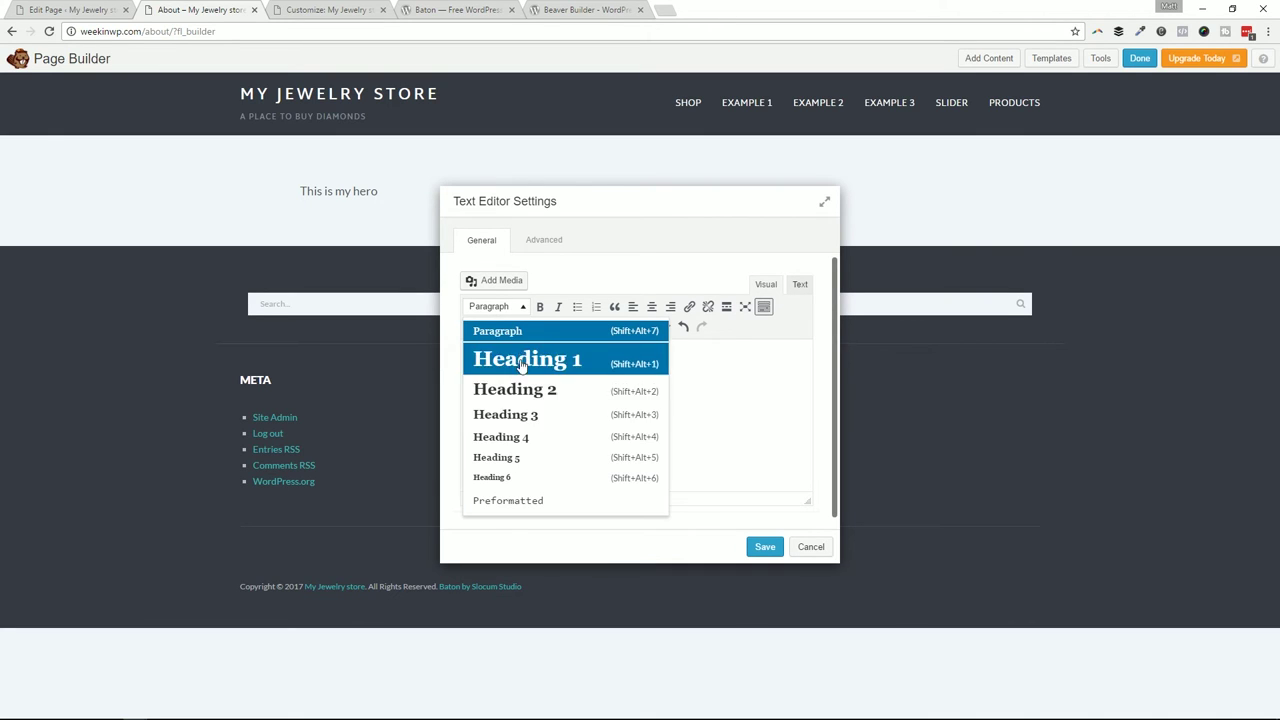
click(535, 360)
- Add the paragraph "New paragraphtextasdasdasdasdasdasdsadsdas" below the module's heading and save the module
click(635, 388)
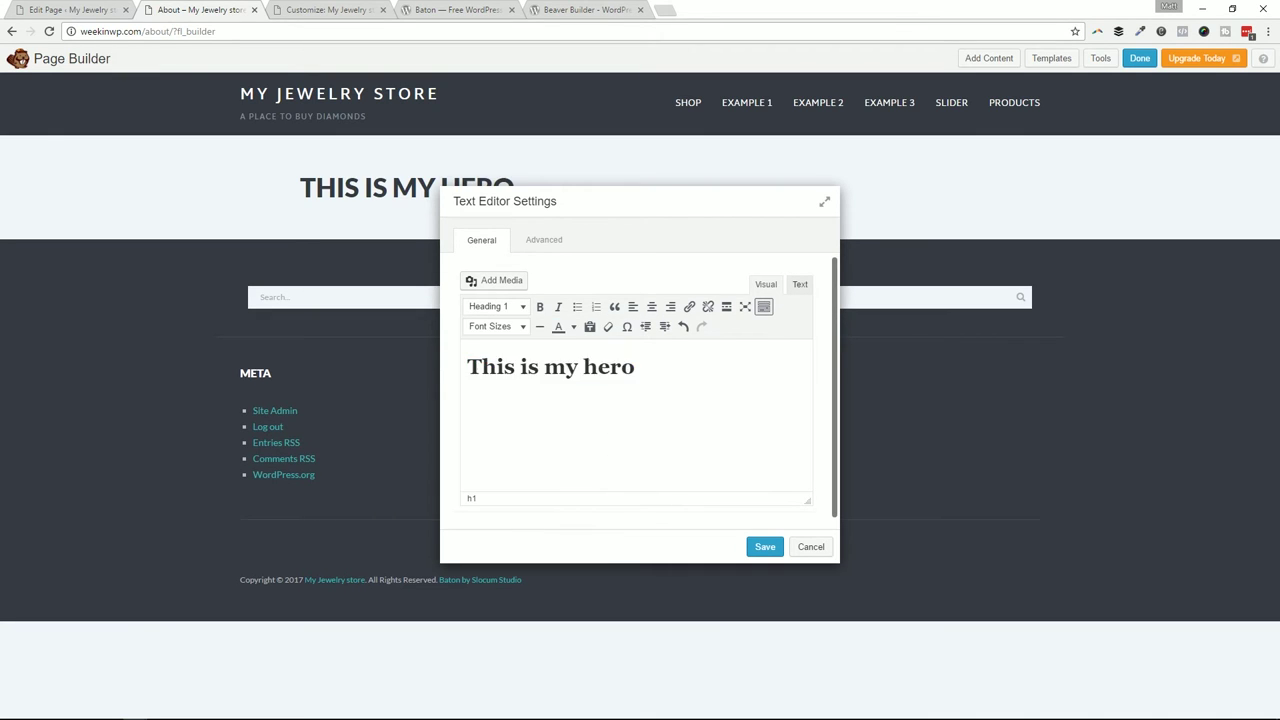
key(Return)
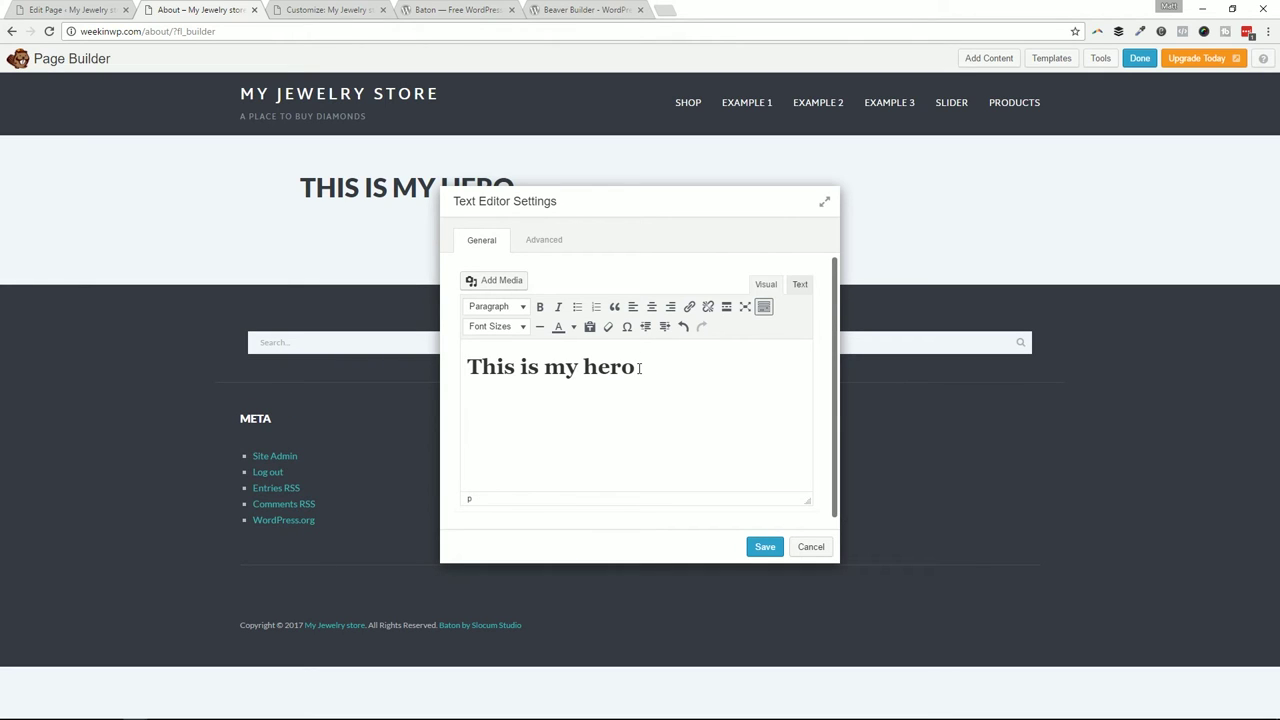
text(New paragraphtextasdasdasdasdasdasdsadsdas)
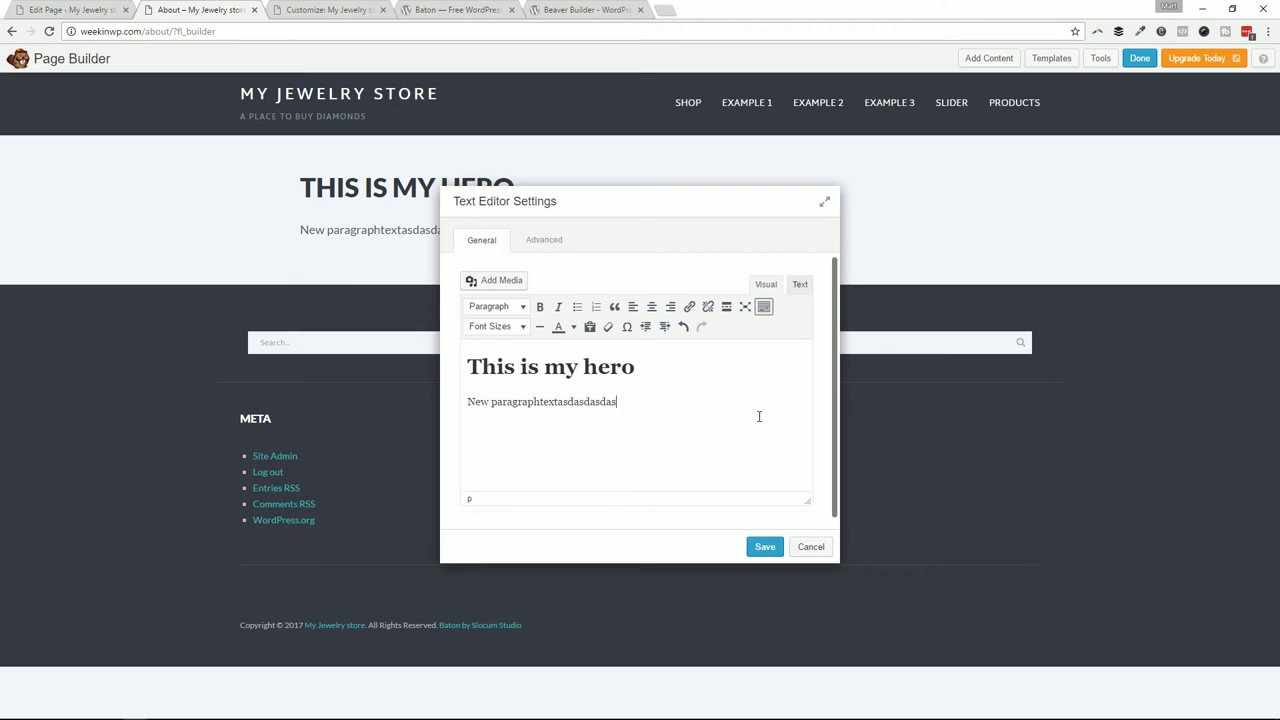
click(765, 548)
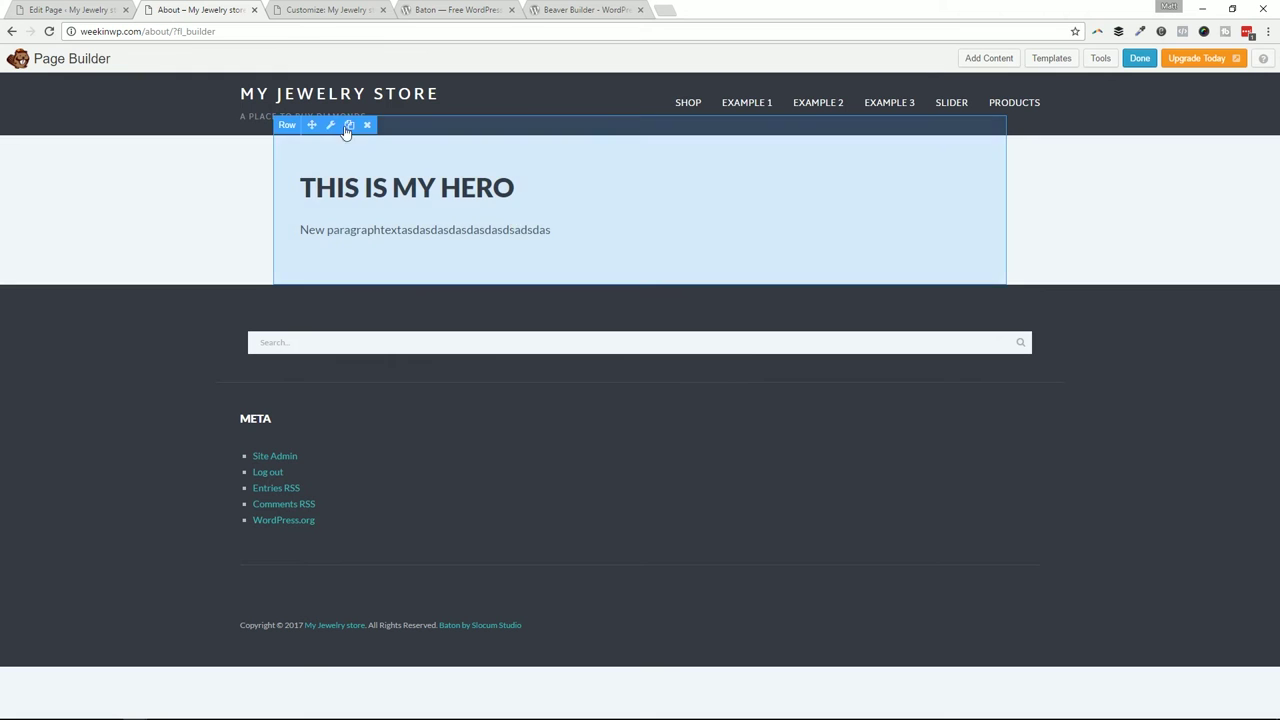
- Set the About page row's background type to Photo, using the black-and-white picture of the kissing couple
click(330, 129)
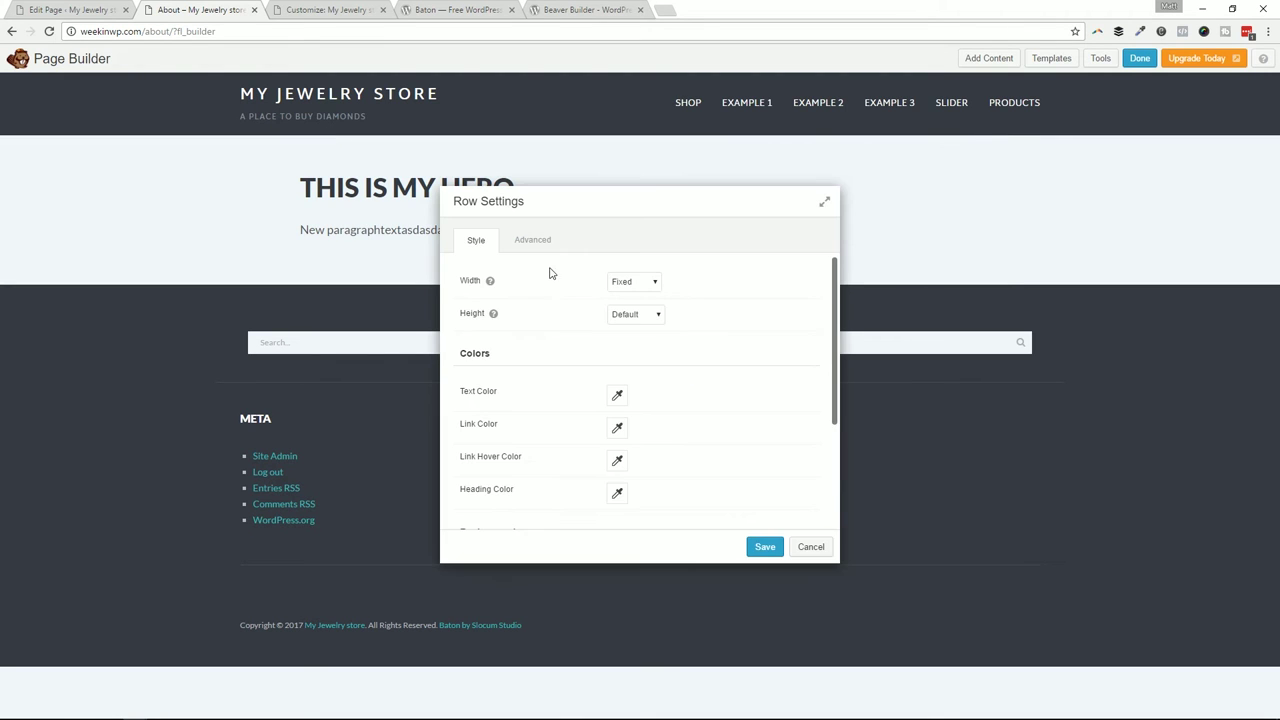
scroll(586, 437, down, 4)
click(640, 413)
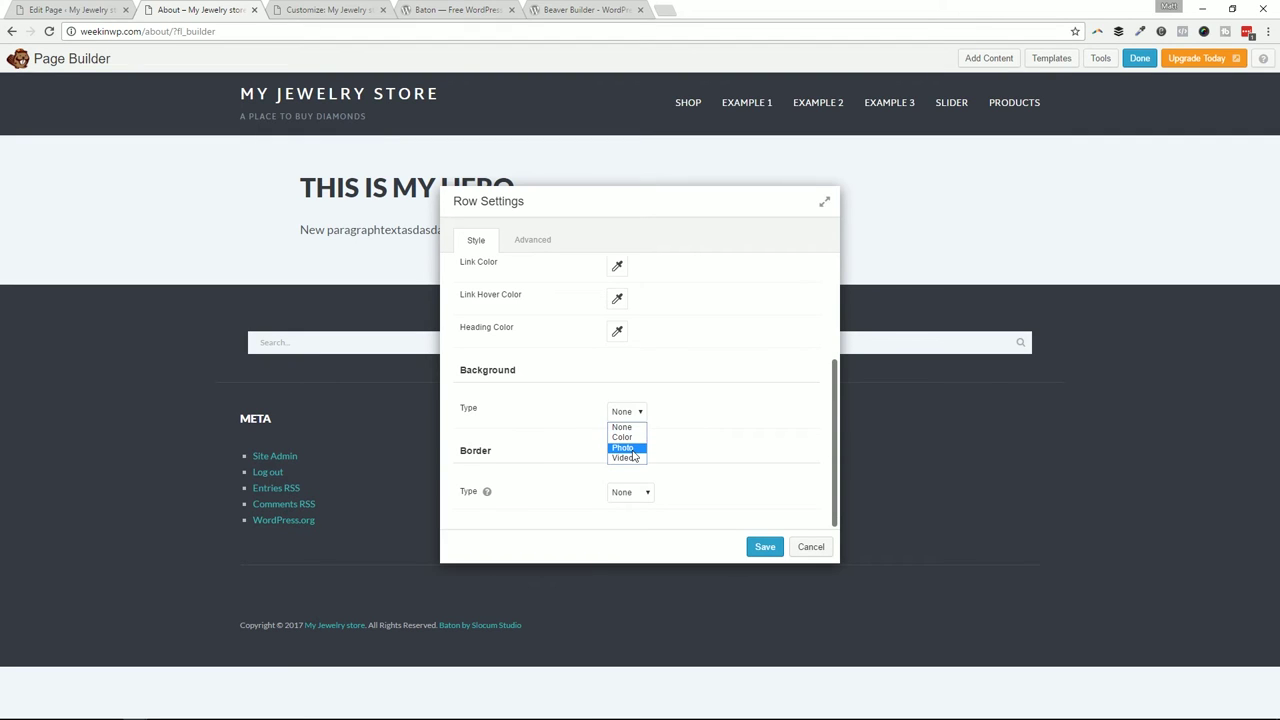
click(624, 447)
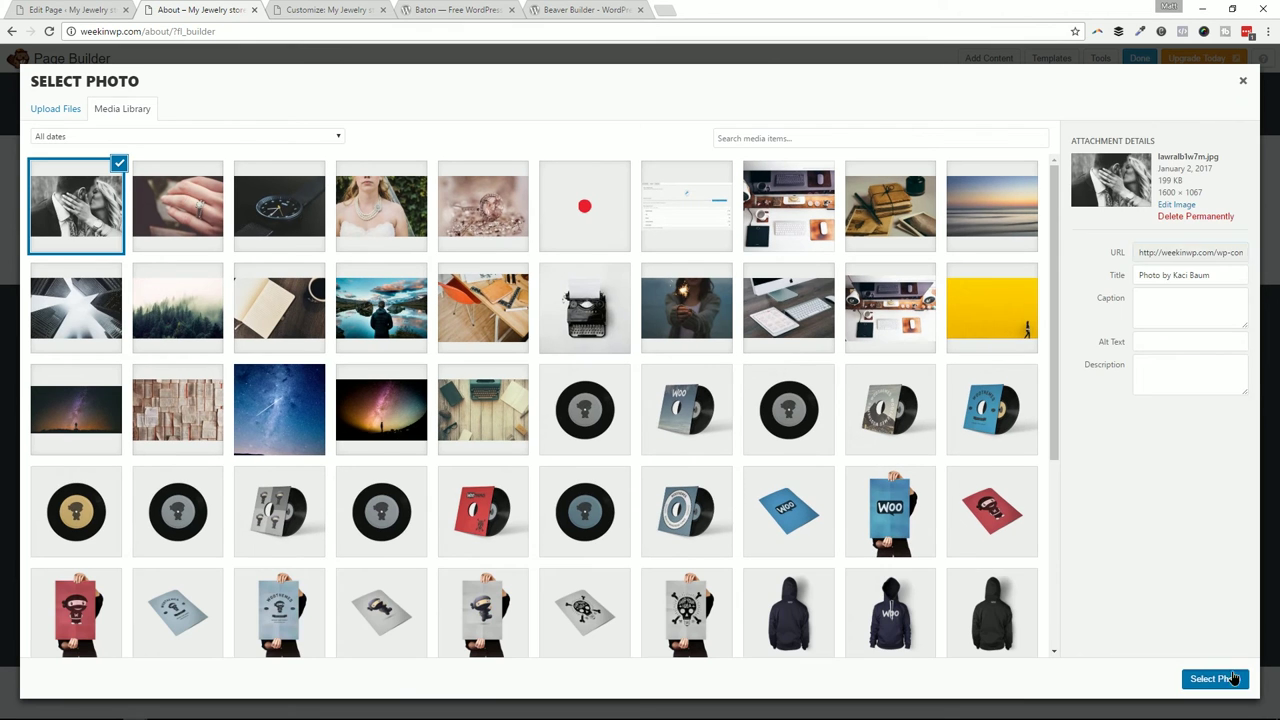
click(1215, 678)
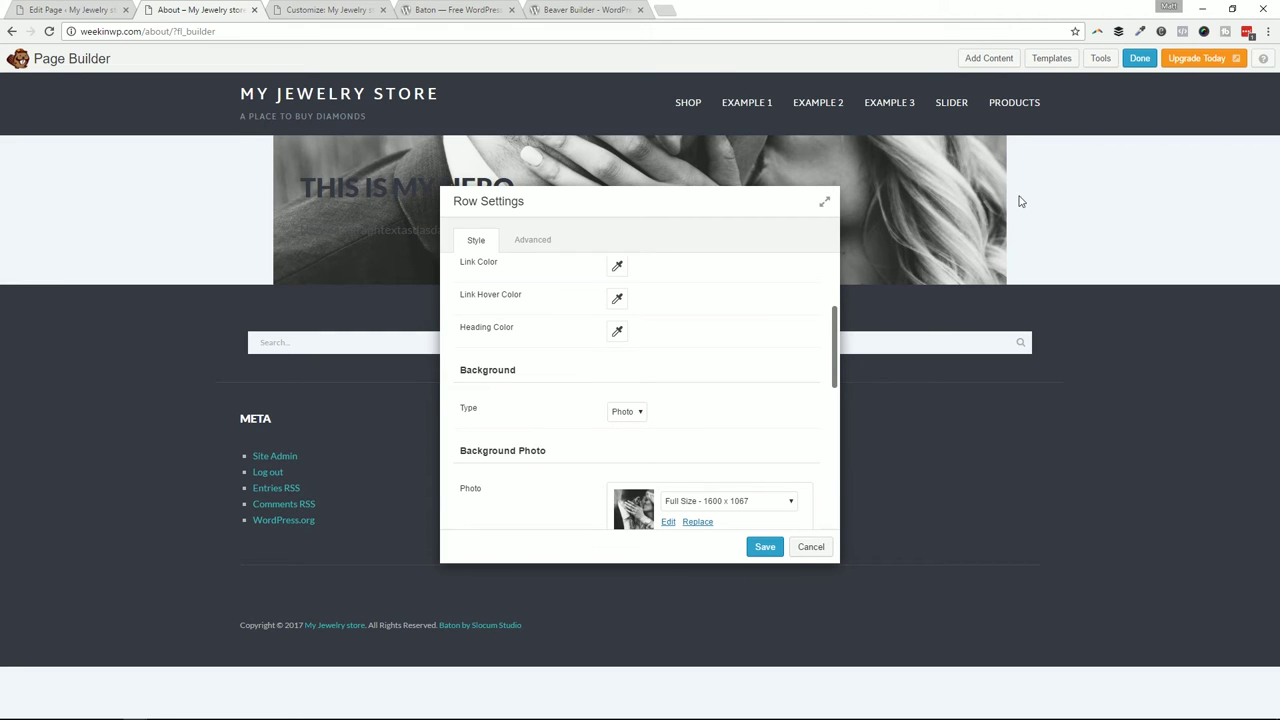
- Set the row's width to Full Width and save the row settings
scroll(823, 387, up, 3)
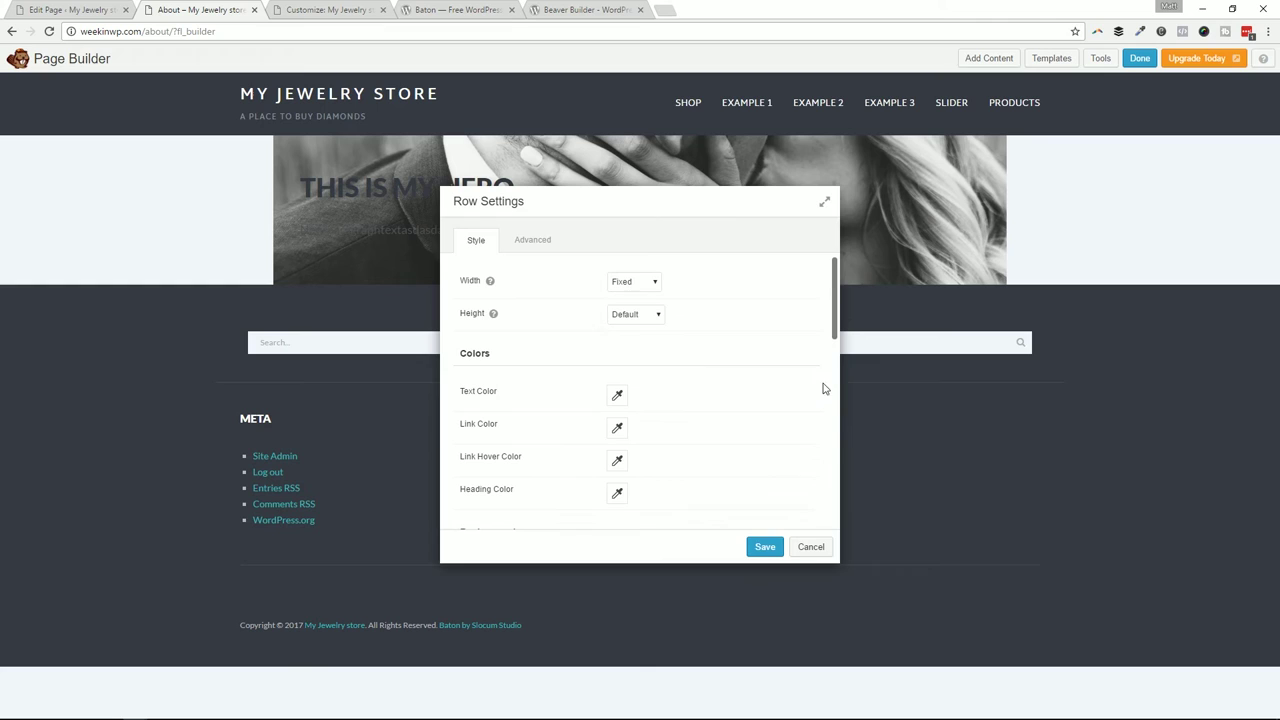
click(645, 307)
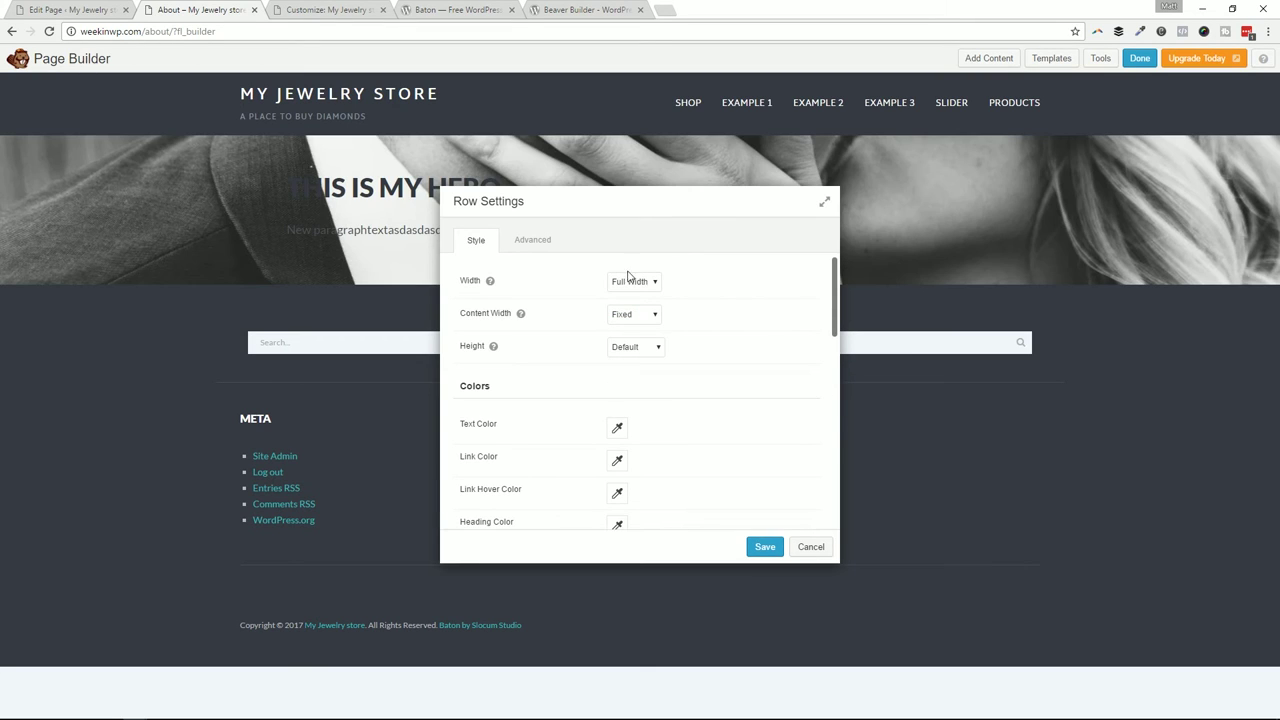
click(657, 283)
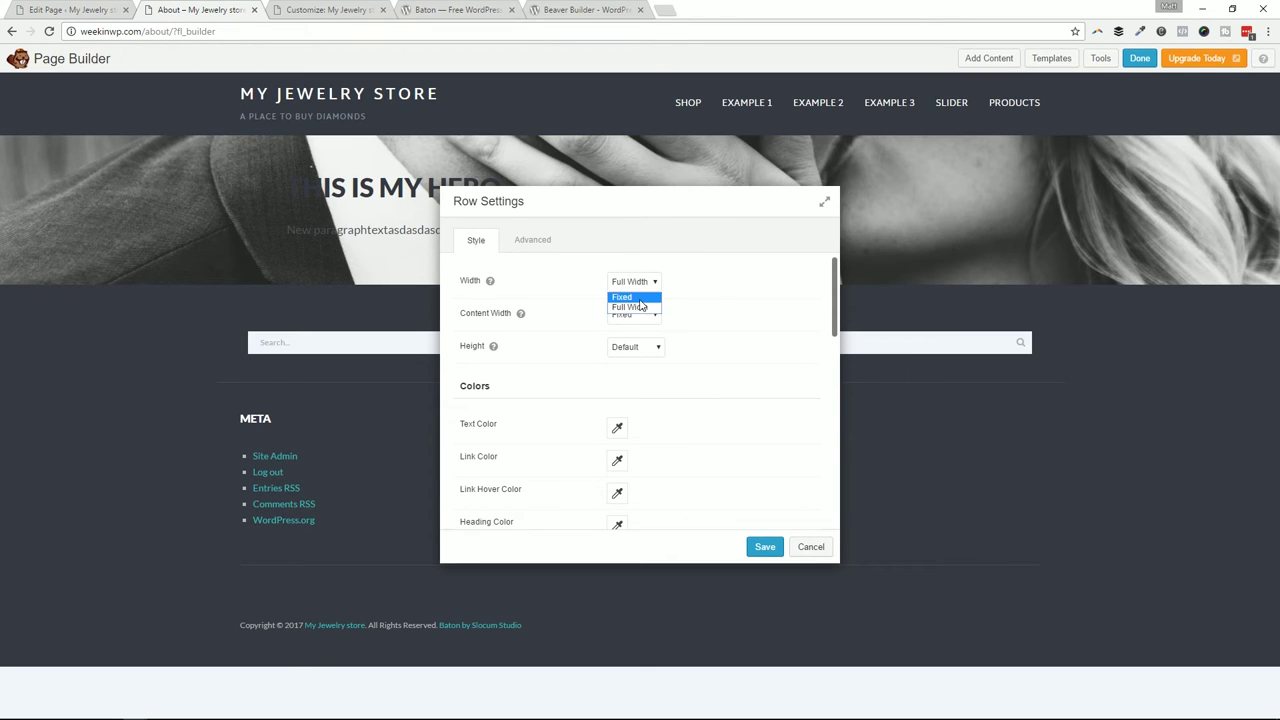
click(640, 298)
click(651, 283)
click(645, 308)
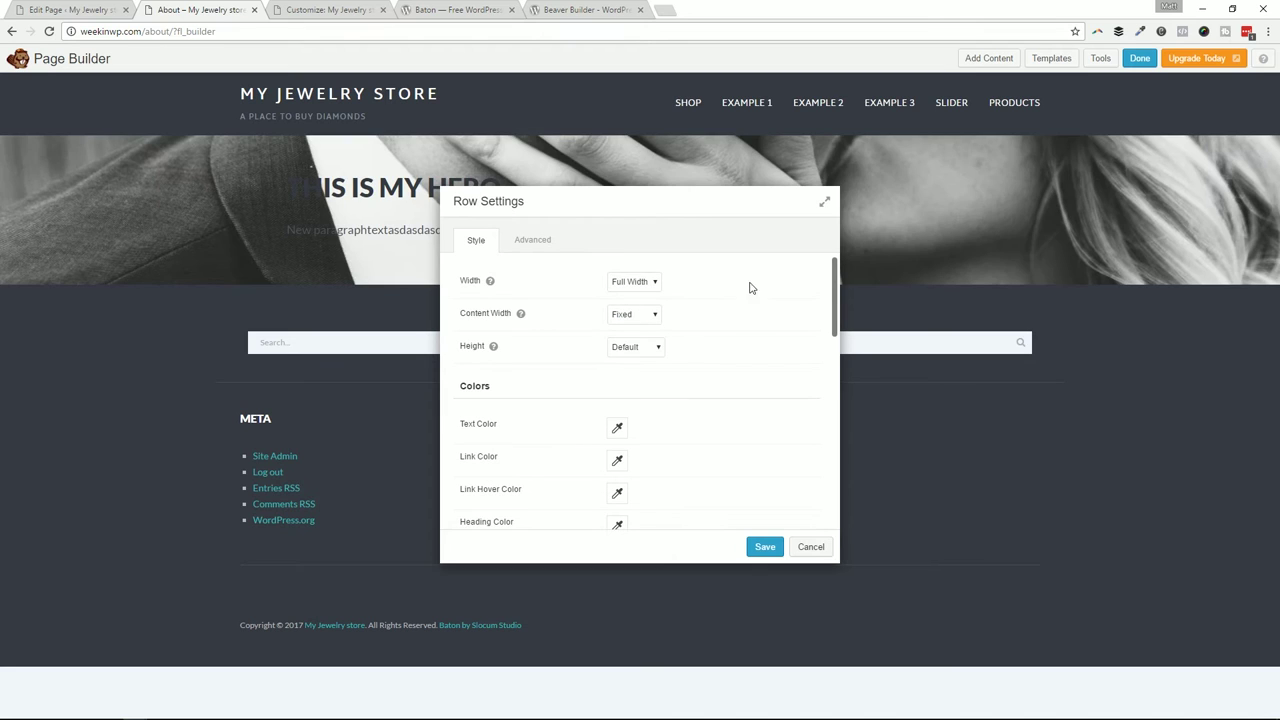
click(765, 547)
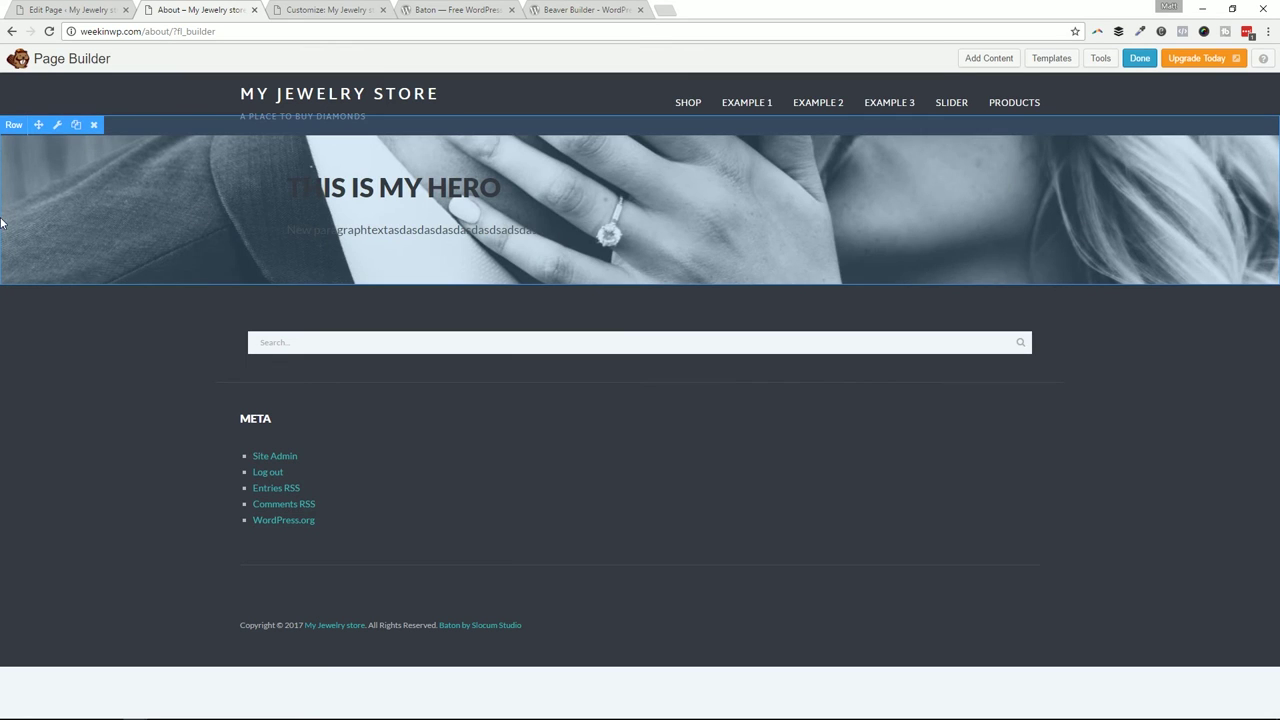
- Compare the About page's hero row with the front page hero, finishing on the front page in the Customizer
click(318, 10)
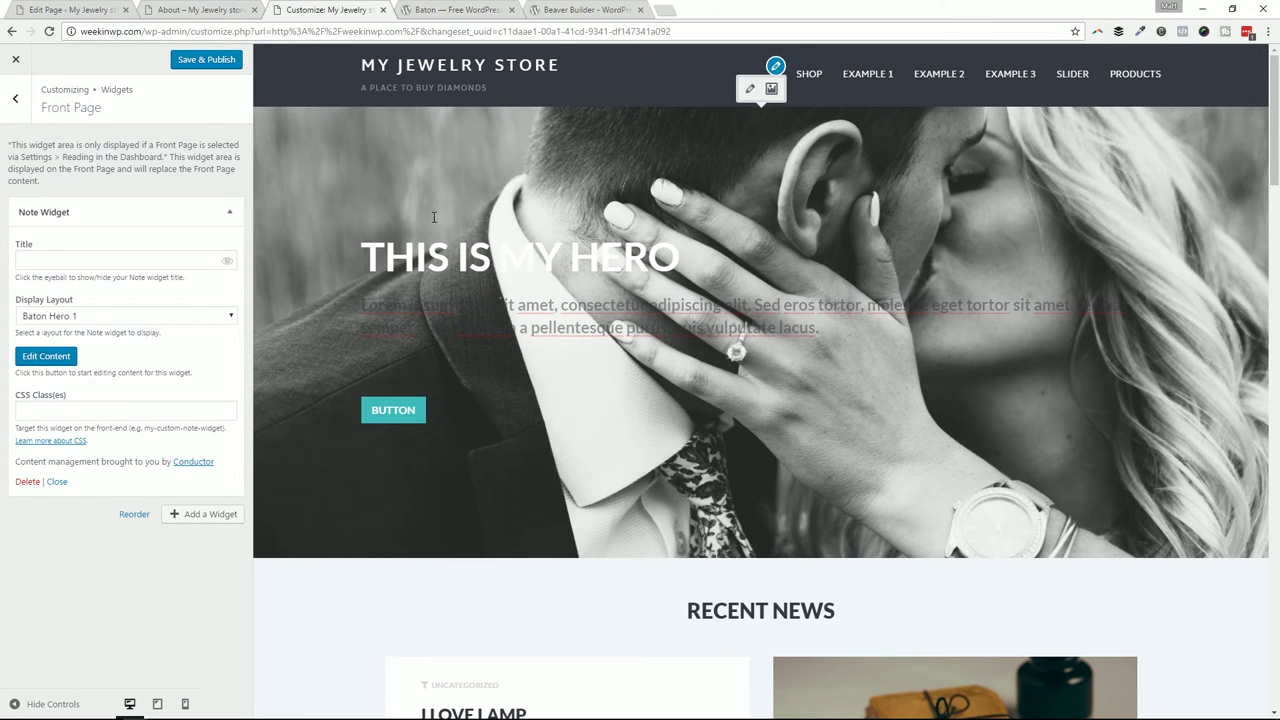
click(193, 8)
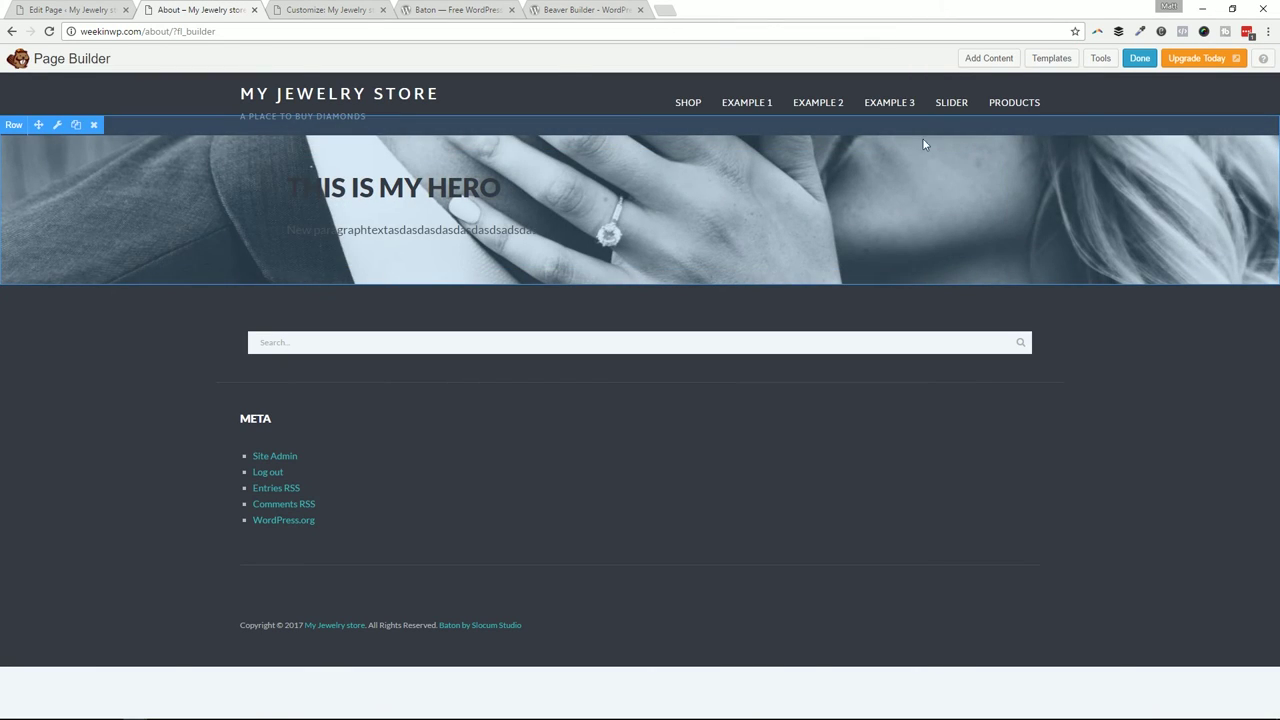
key(ctrl+Tab)
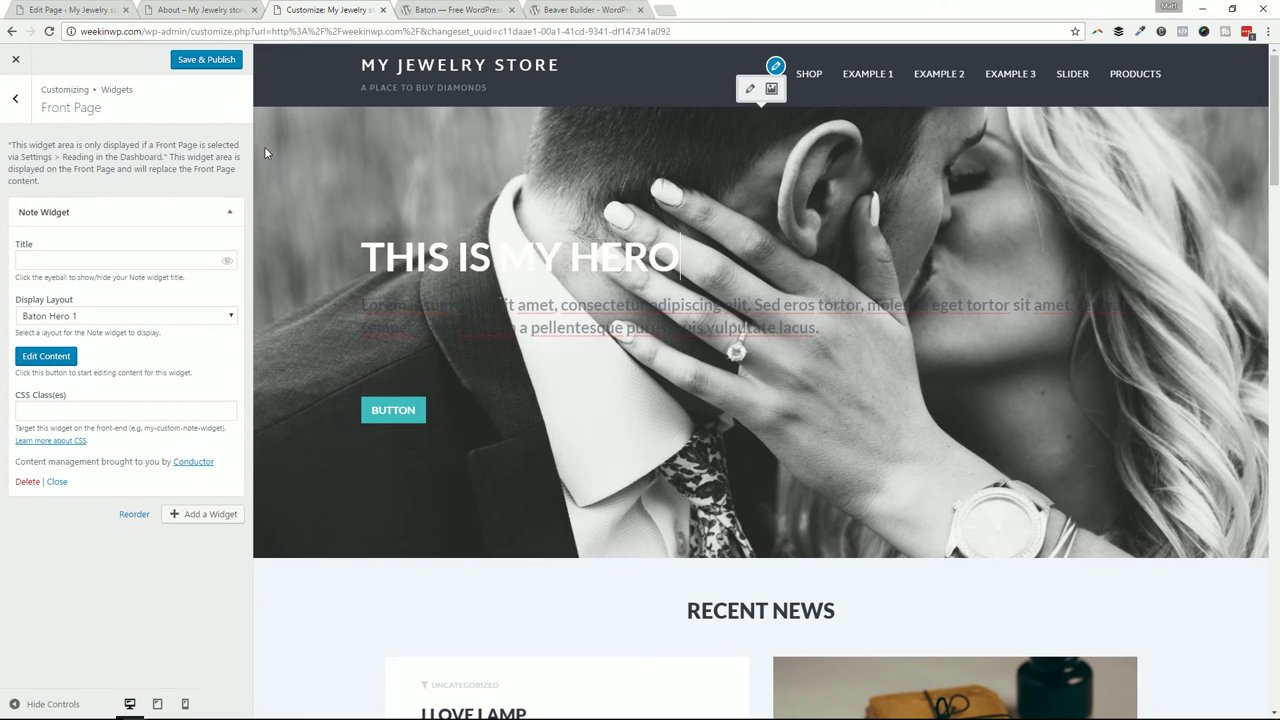
click(199, 9)
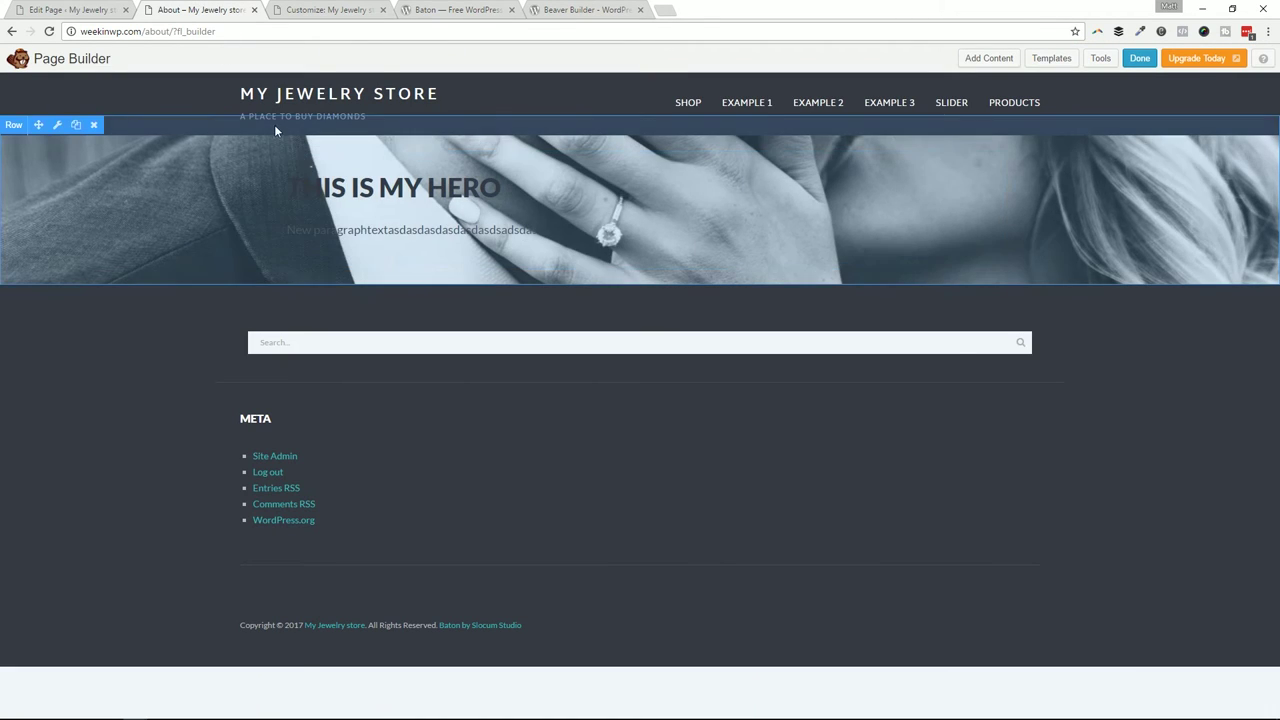
click(318, 9)
triple_click(578, 255)
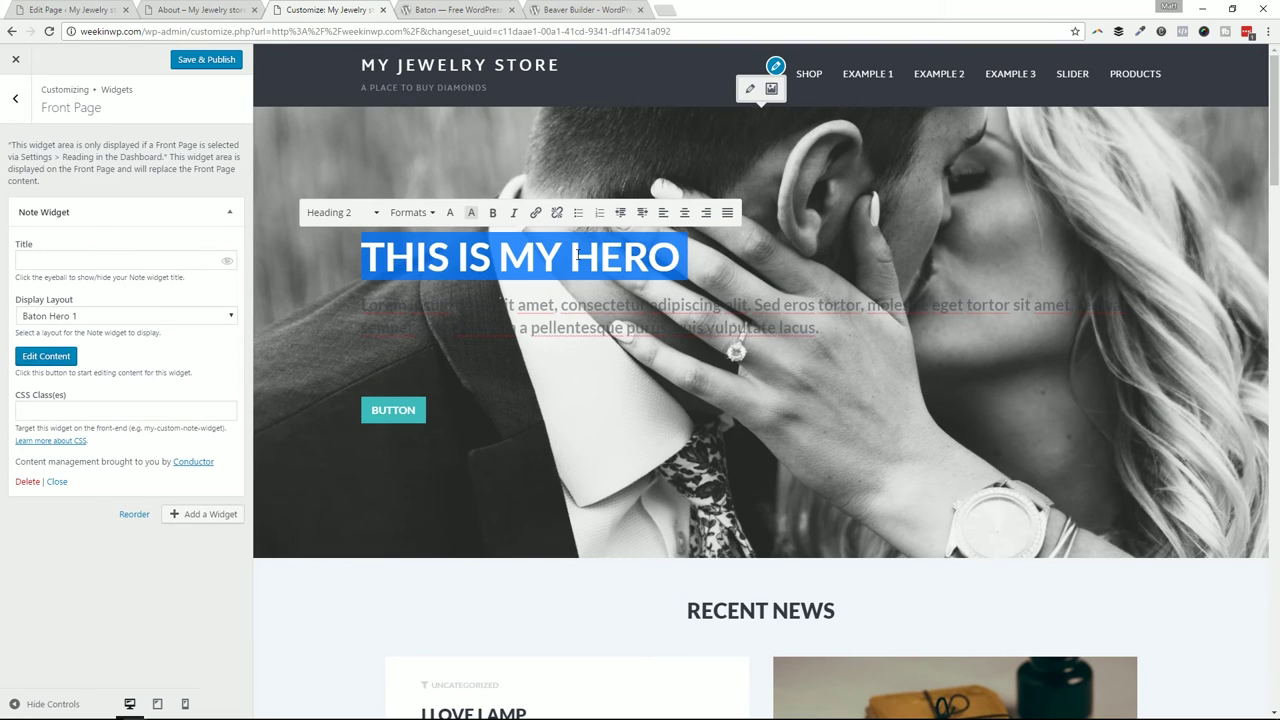
text(fwerwerwerwe)
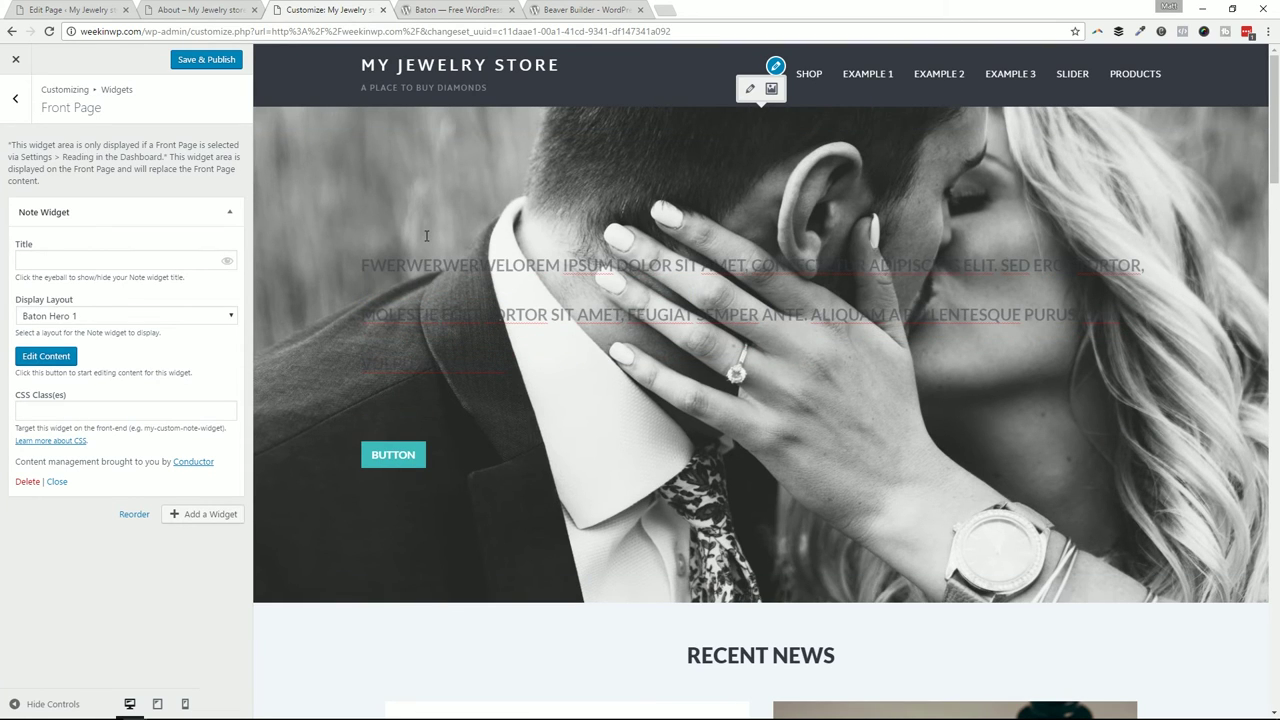
key(ctrl+z)
- Replace the first word of the front page hero heading with "asdasdasdasdasd", and briefly open the background image chooser without changing the image
drag(361, 256, 415, 256)
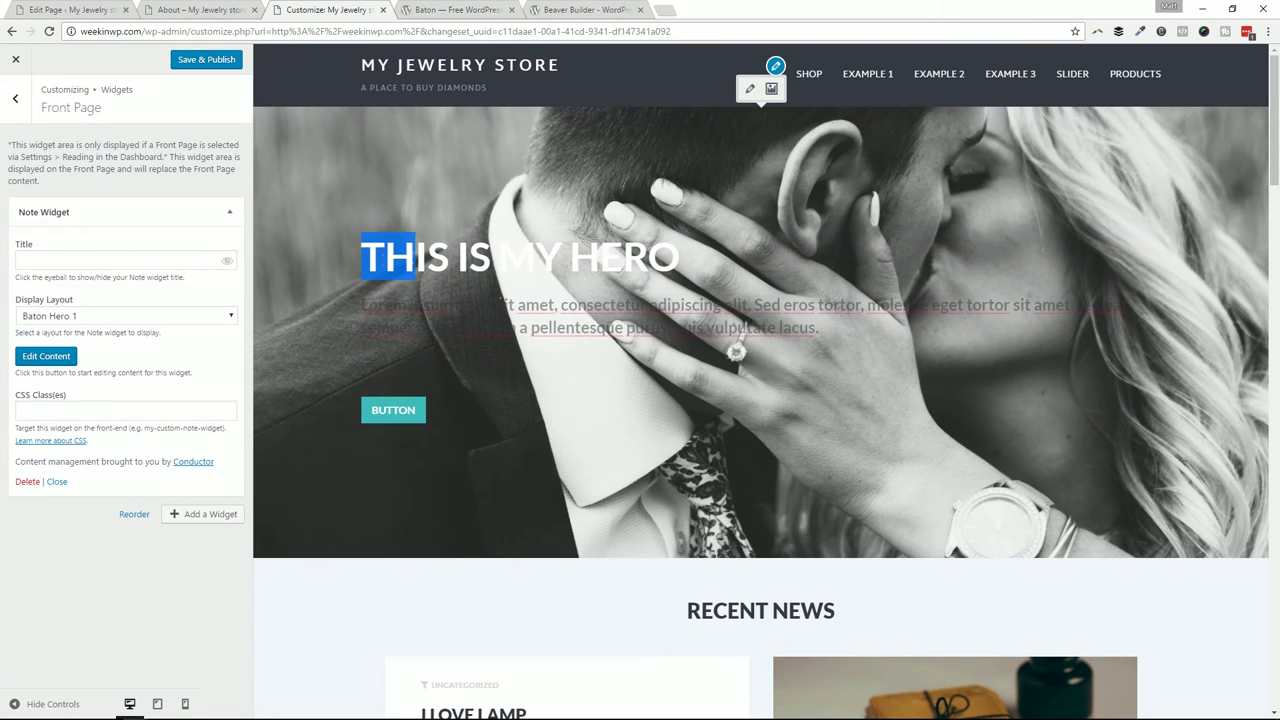
text(asdasdasdasdasd)
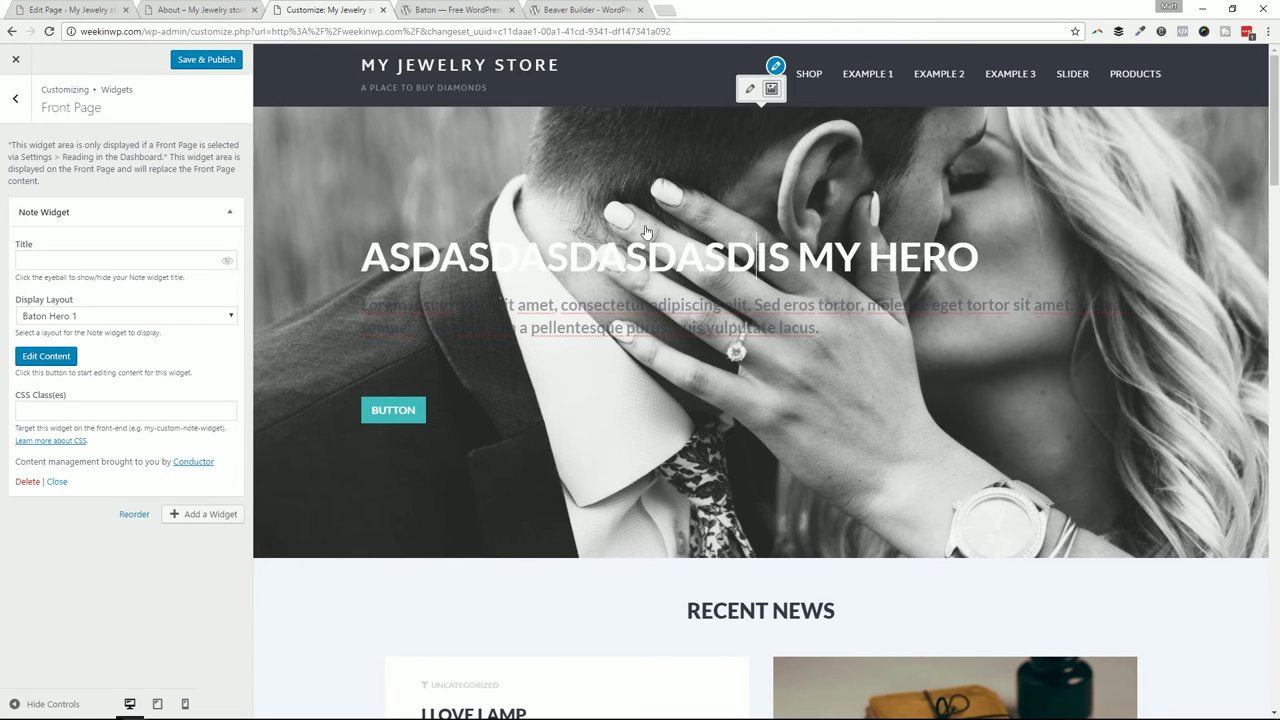
click(771, 90)
click(1242, 81)
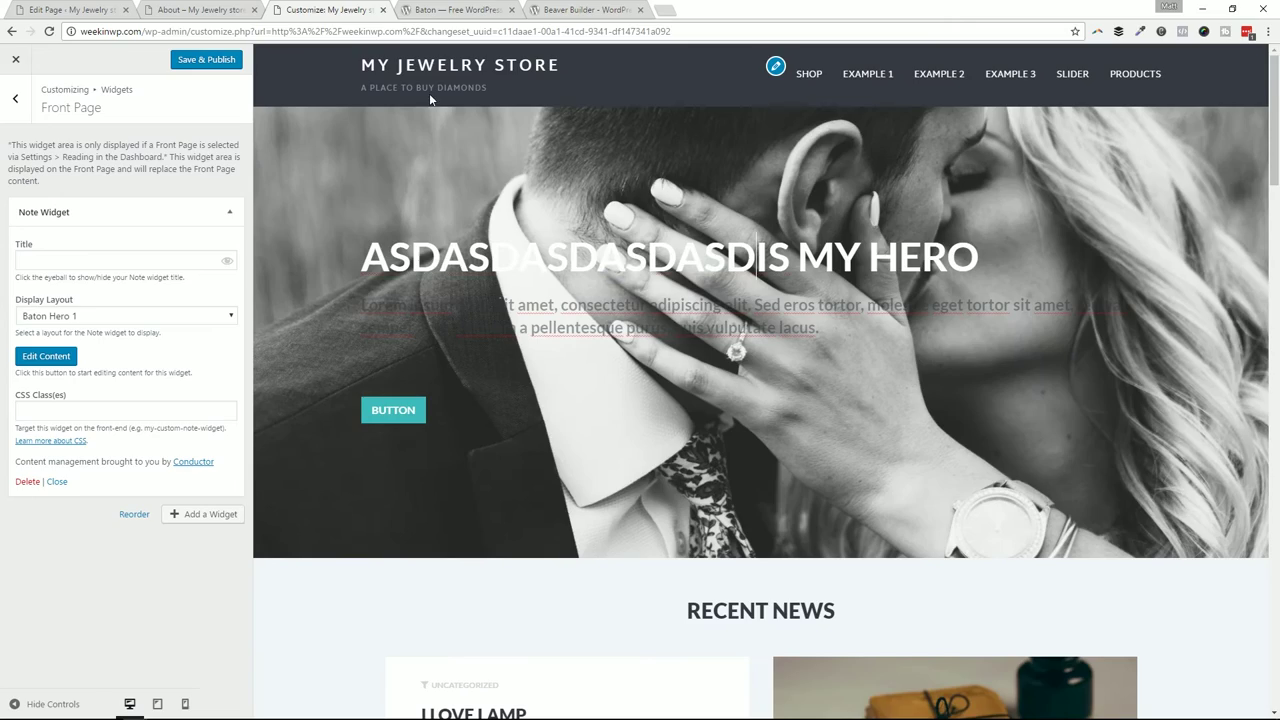
- Open the About page's hero text module settings and review the advanced margin, visibility and animation options
click(205, 11)
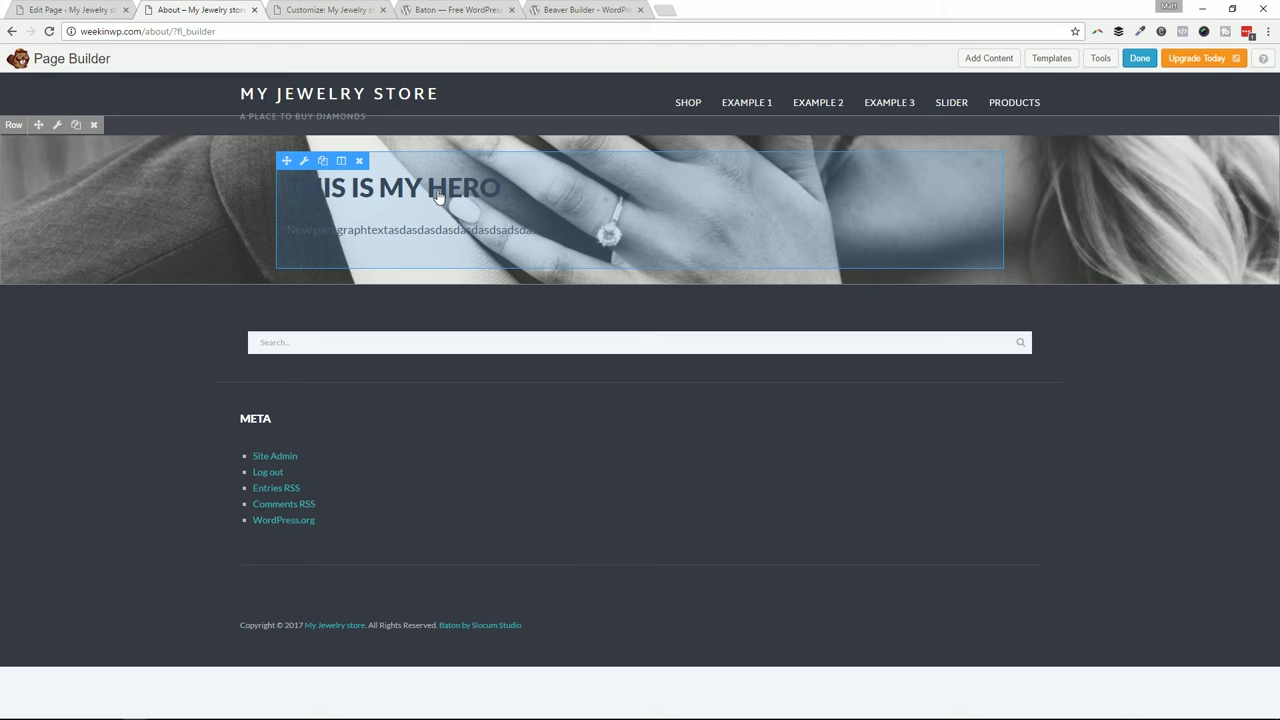
click(480, 197)
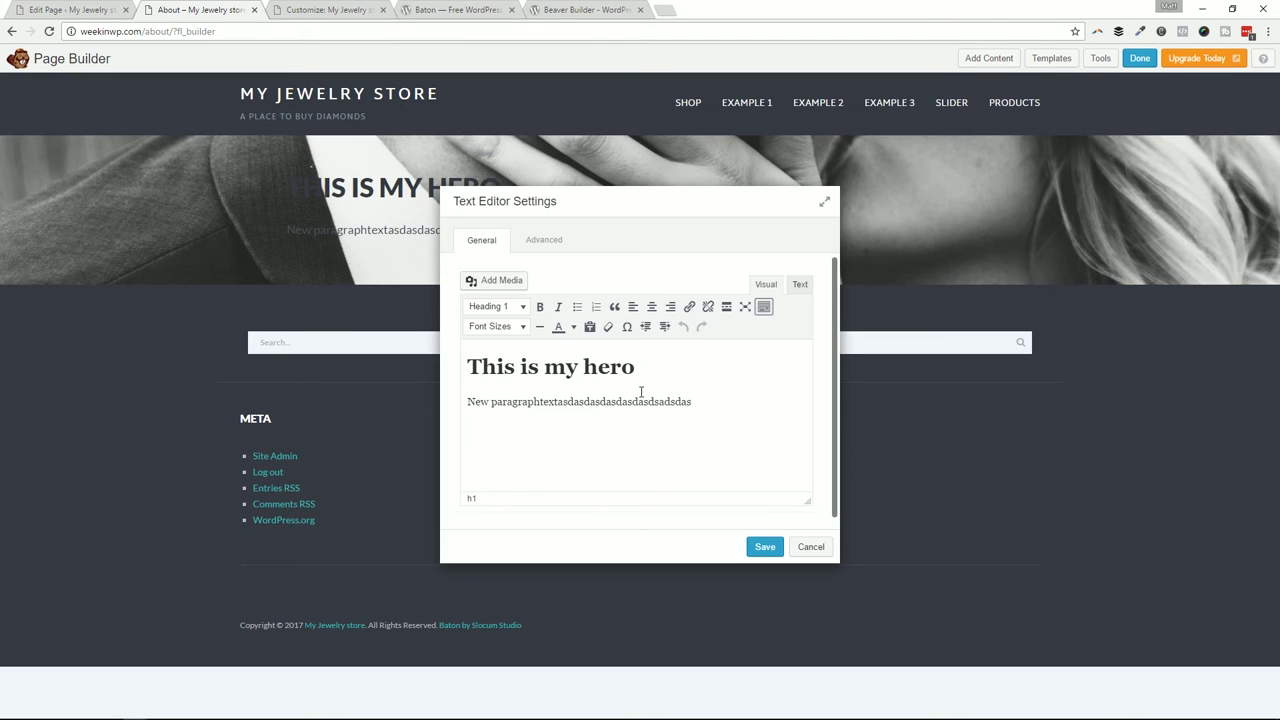
click(566, 367)
triple_click(566, 367)
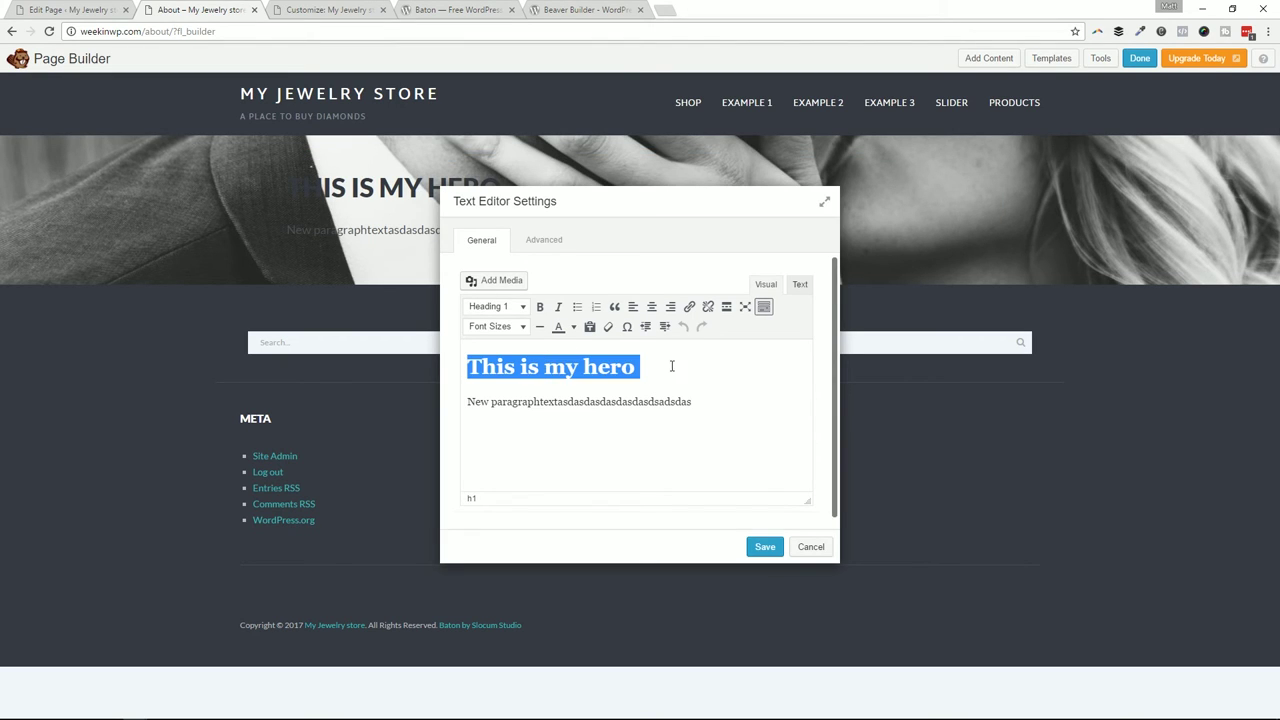
drag(680, 203, 961, 215)
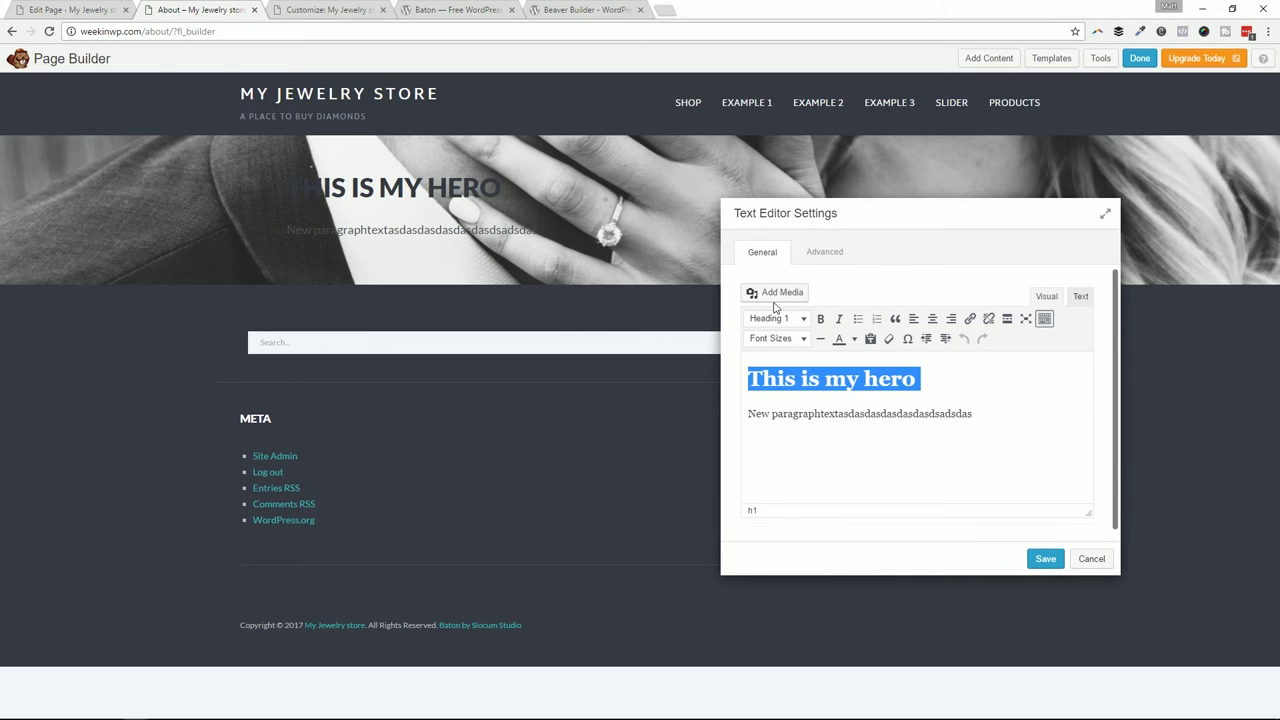
click(841, 258)
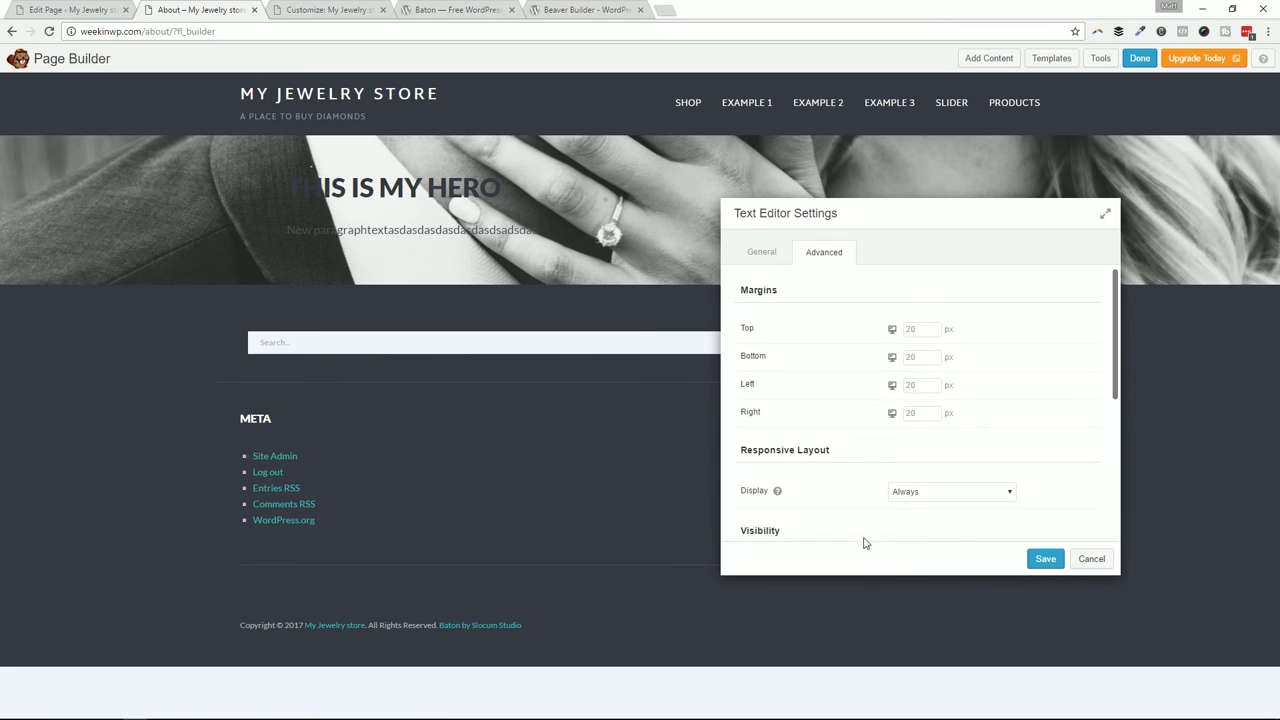
scroll(887, 394, down, 2)
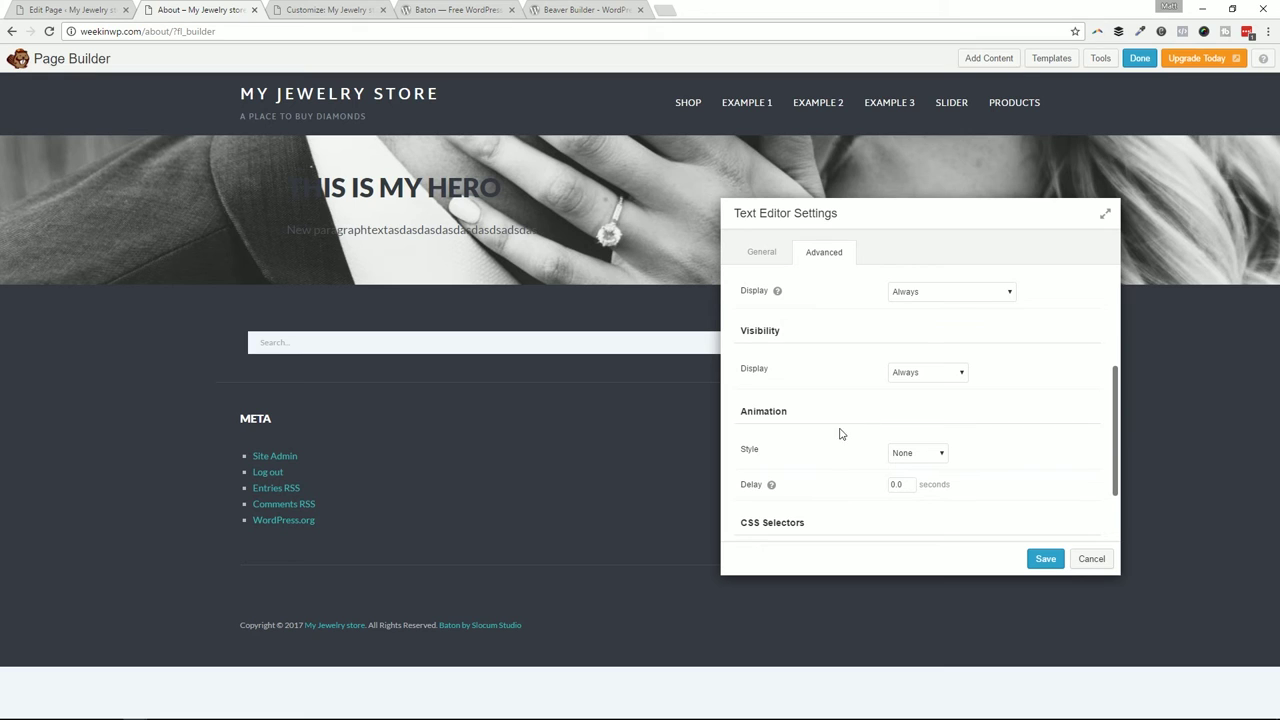
- Compare the text module's advanced settings with the front page hero in the Customizer, and save the module settings
click(341, 8)
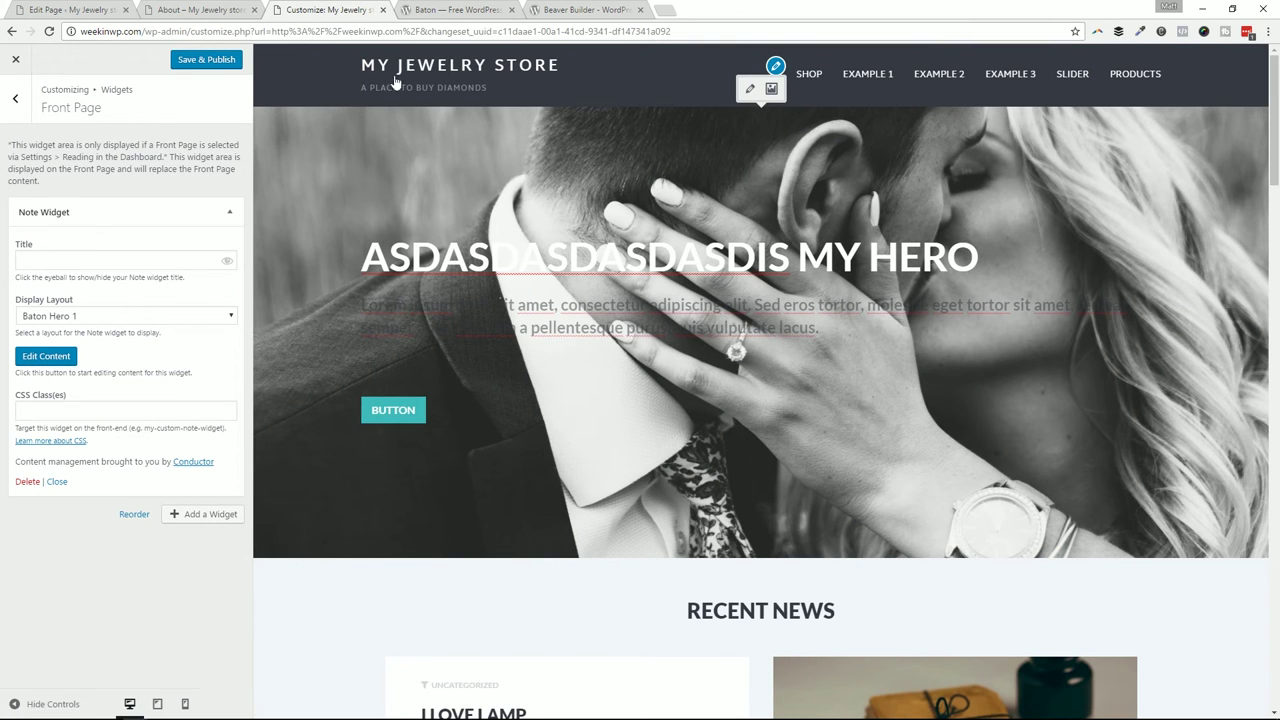
click(205, 9)
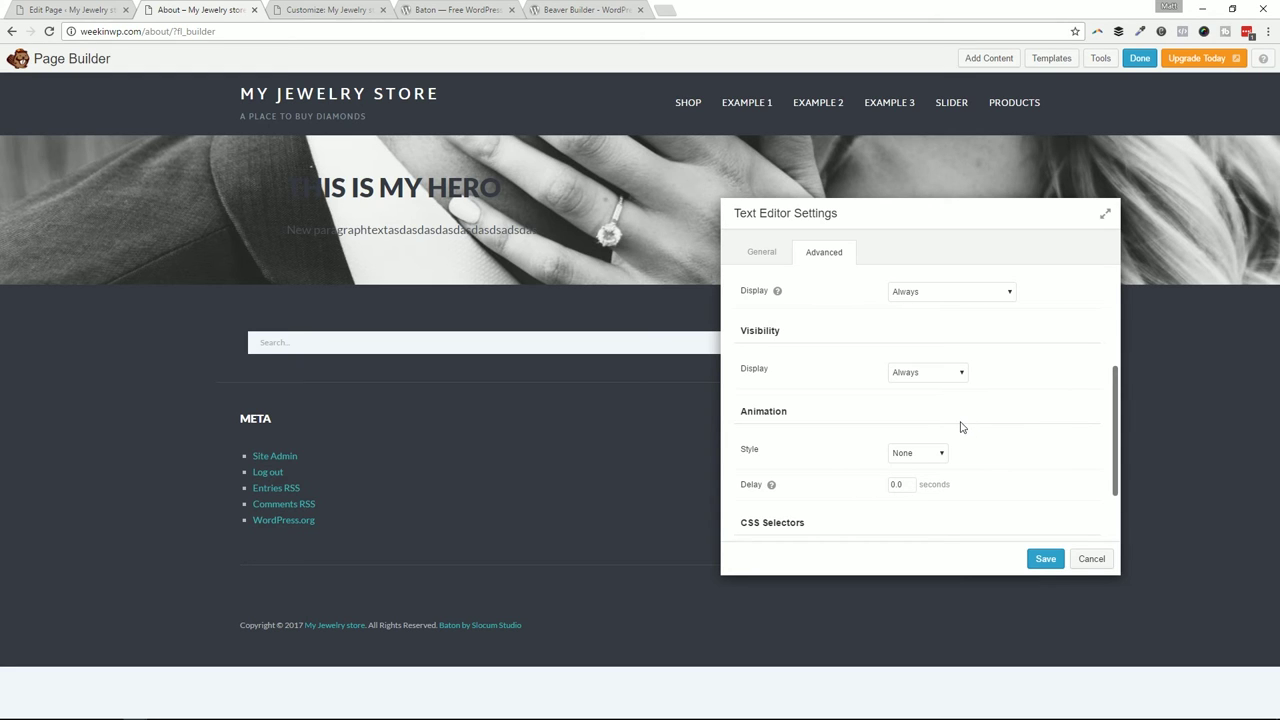
click(291, 8)
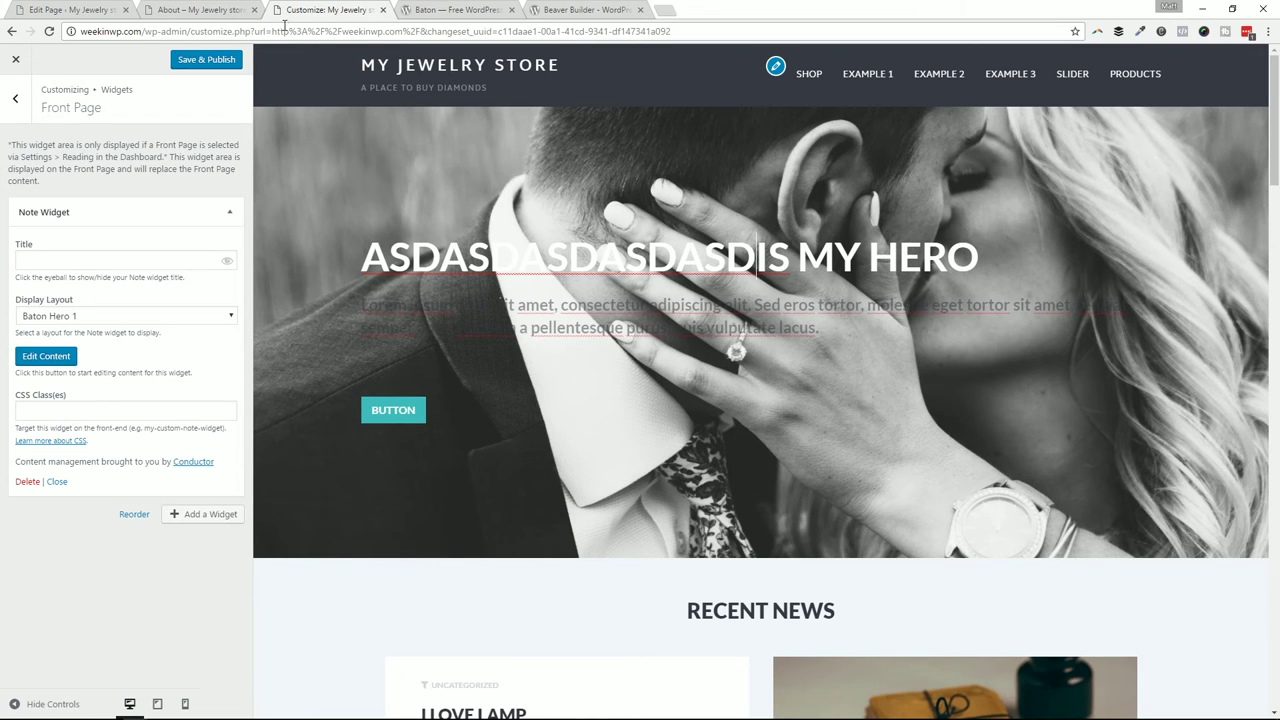
click(184, 8)
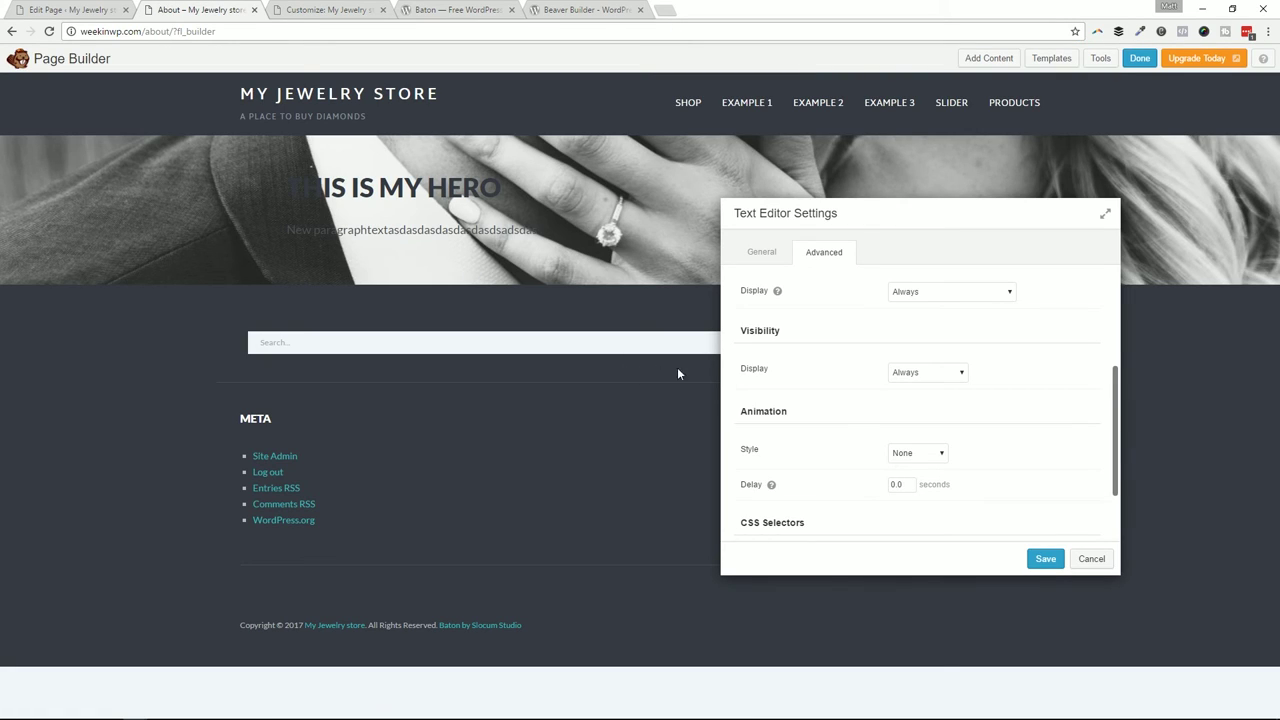
click(1046, 560)
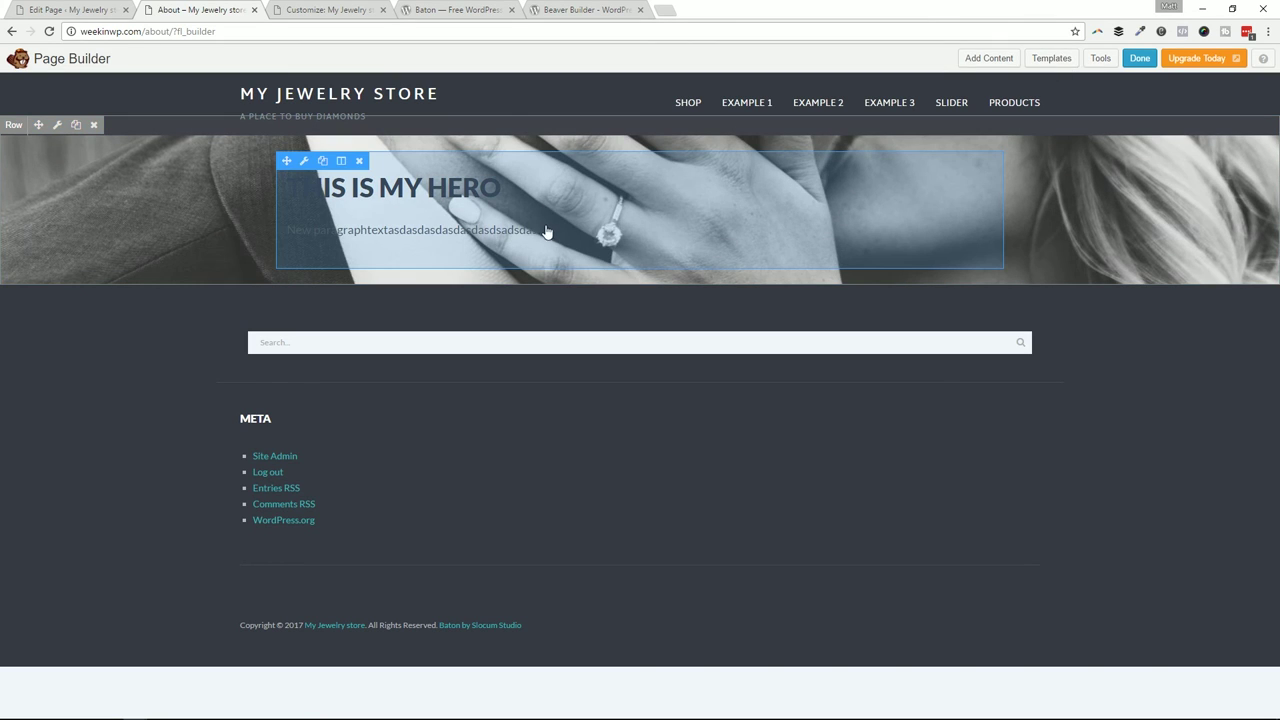
- Reopen the settings of the About page's hero text module and its row, saving both without edits
click(315, 172)
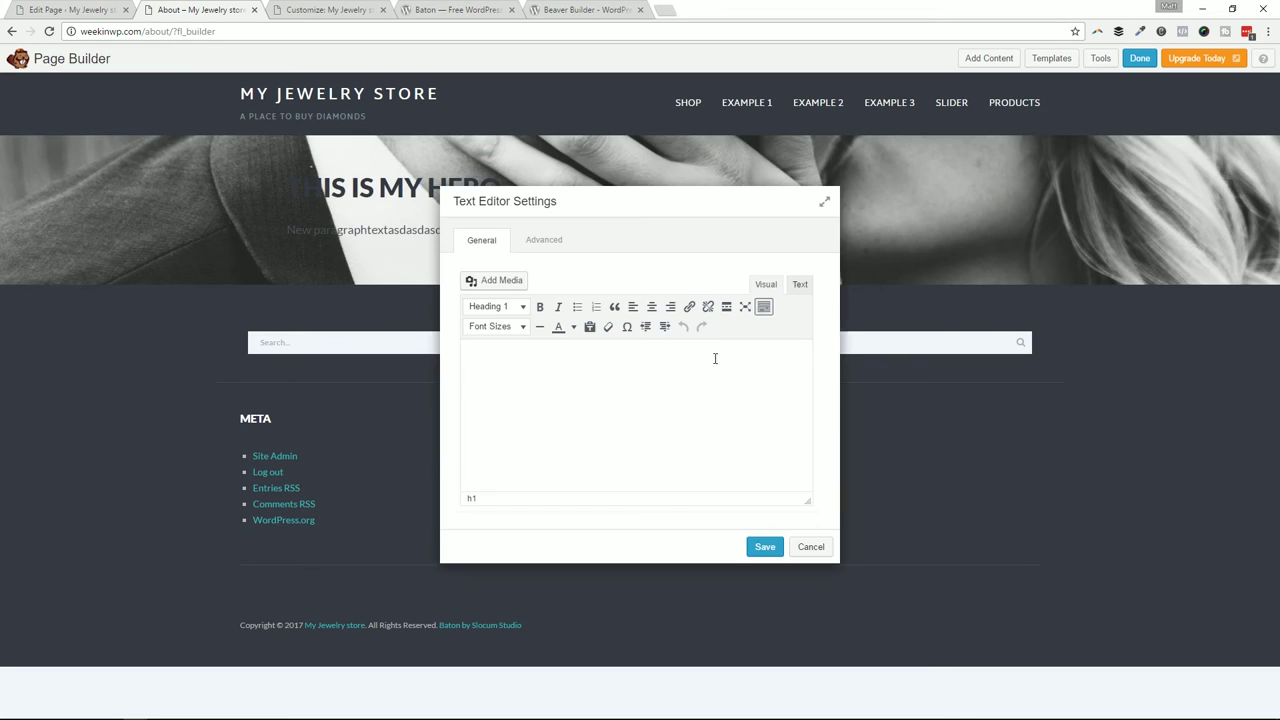
click(762, 546)
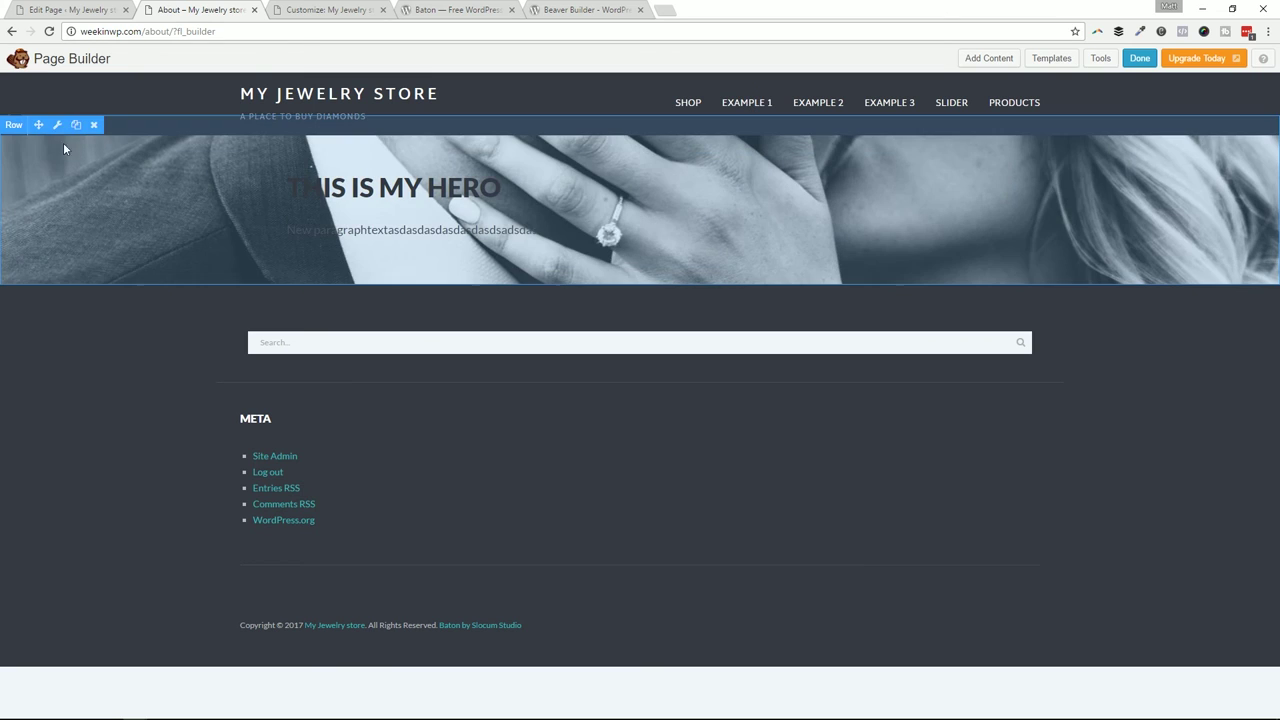
click(57, 124)
click(762, 546)
- Look over Beaver Builder's layout templates and the content modules available for the About page
click(1050, 60)
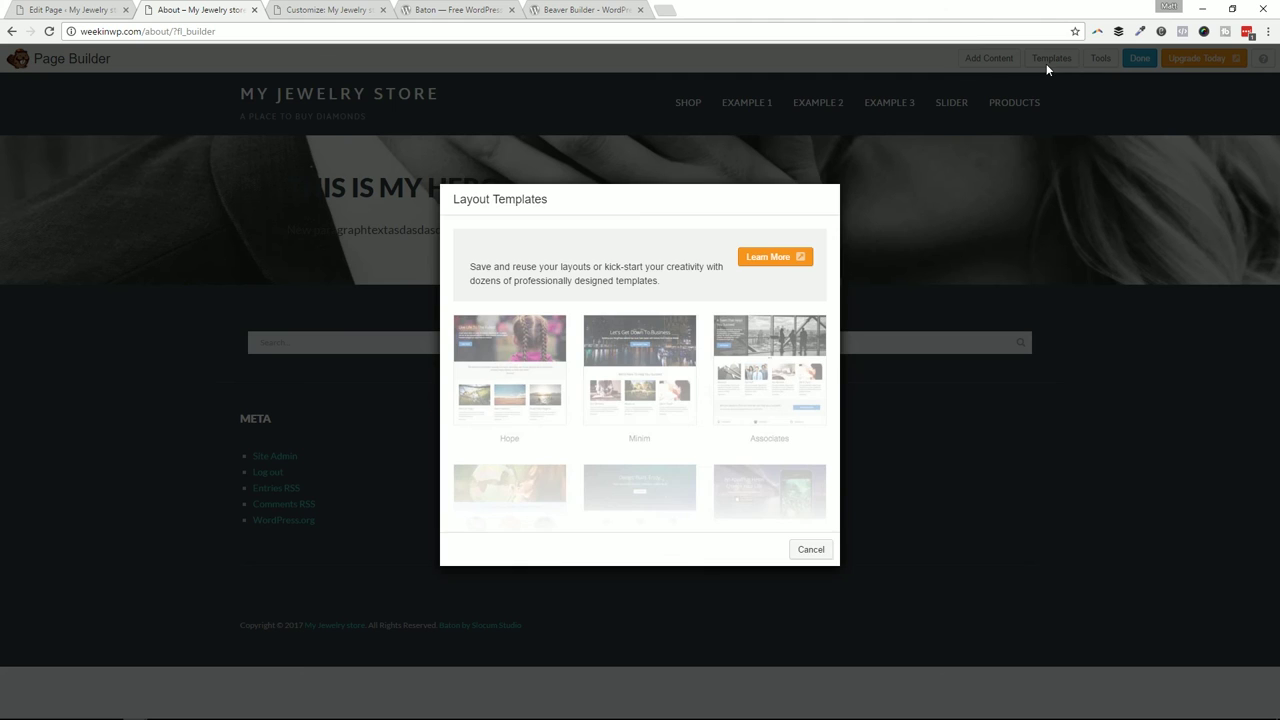
click(811, 551)
click(988, 58)
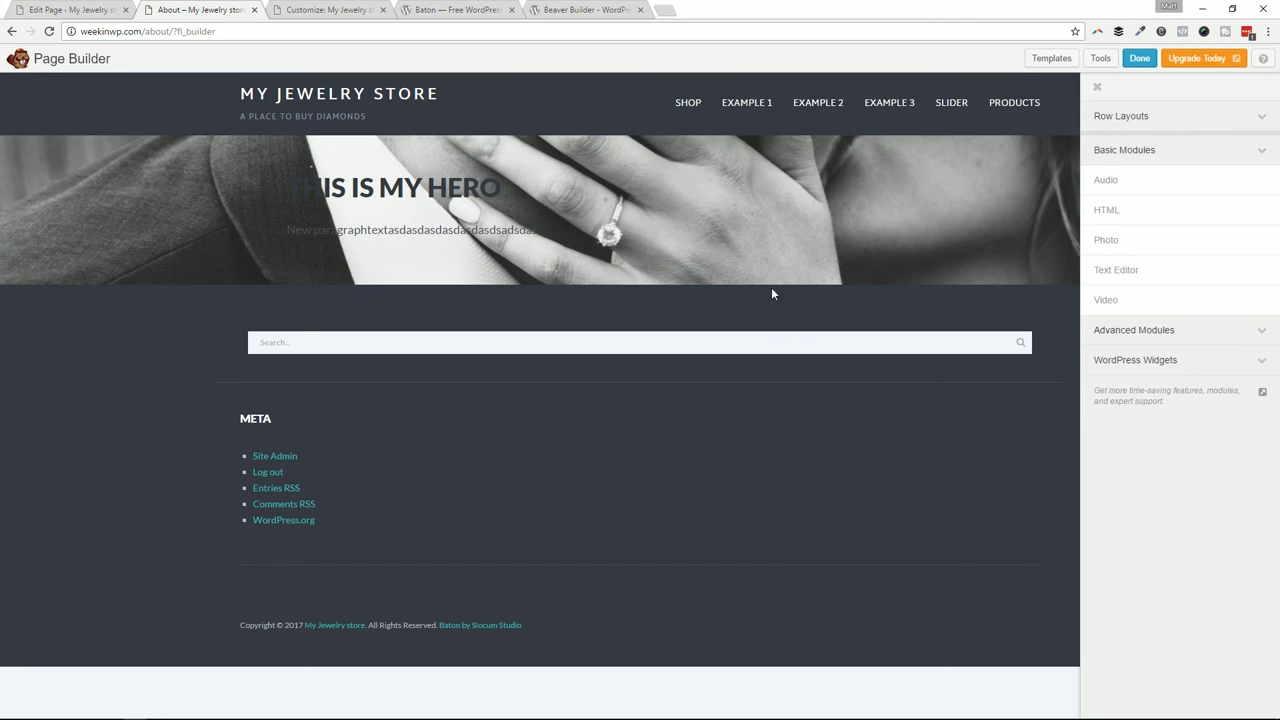
click(1096, 90)
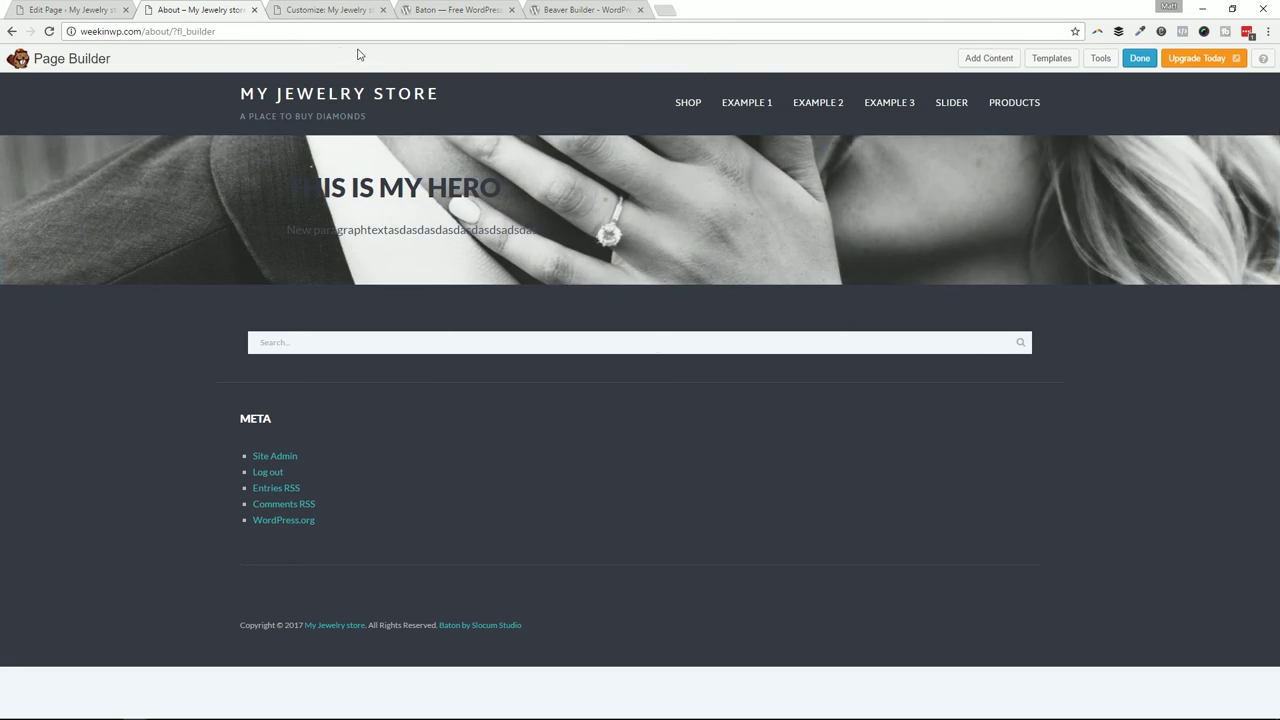
- Set the site's color scheme to Blue in the front page Customizer, and select the hero heading text
click(336, 6)
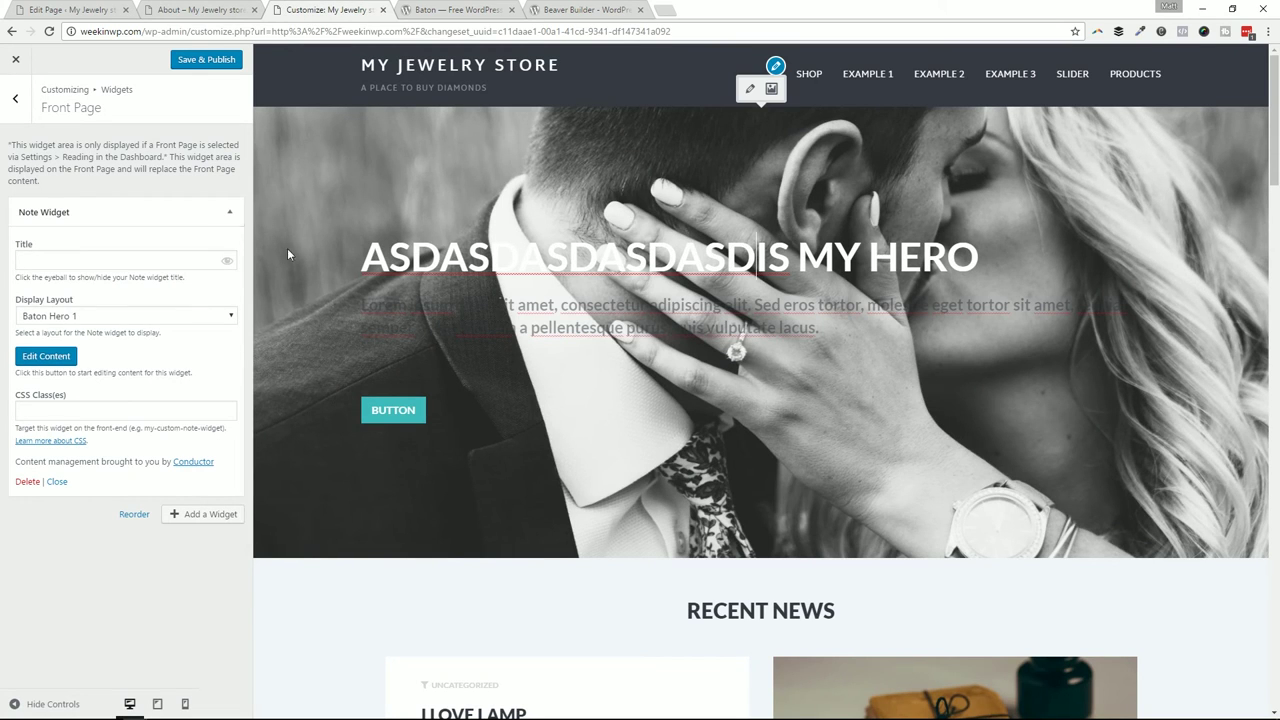
click(224, 211)
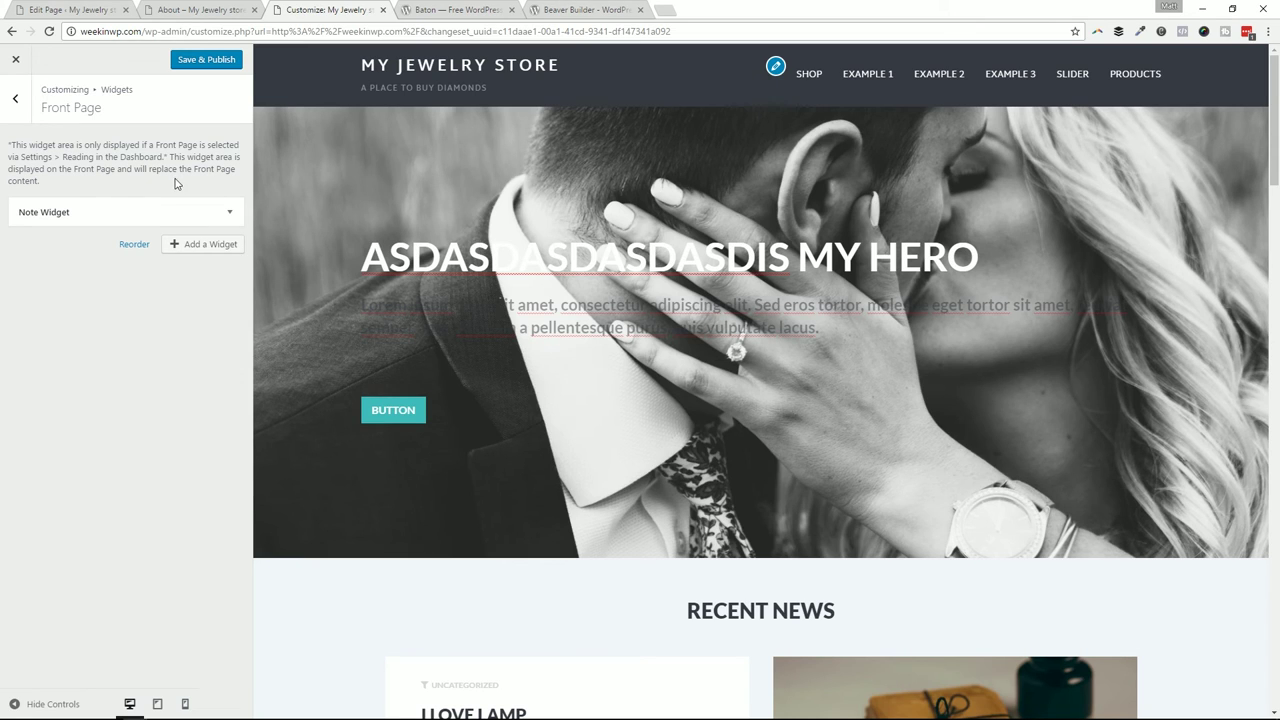
click(15, 99)
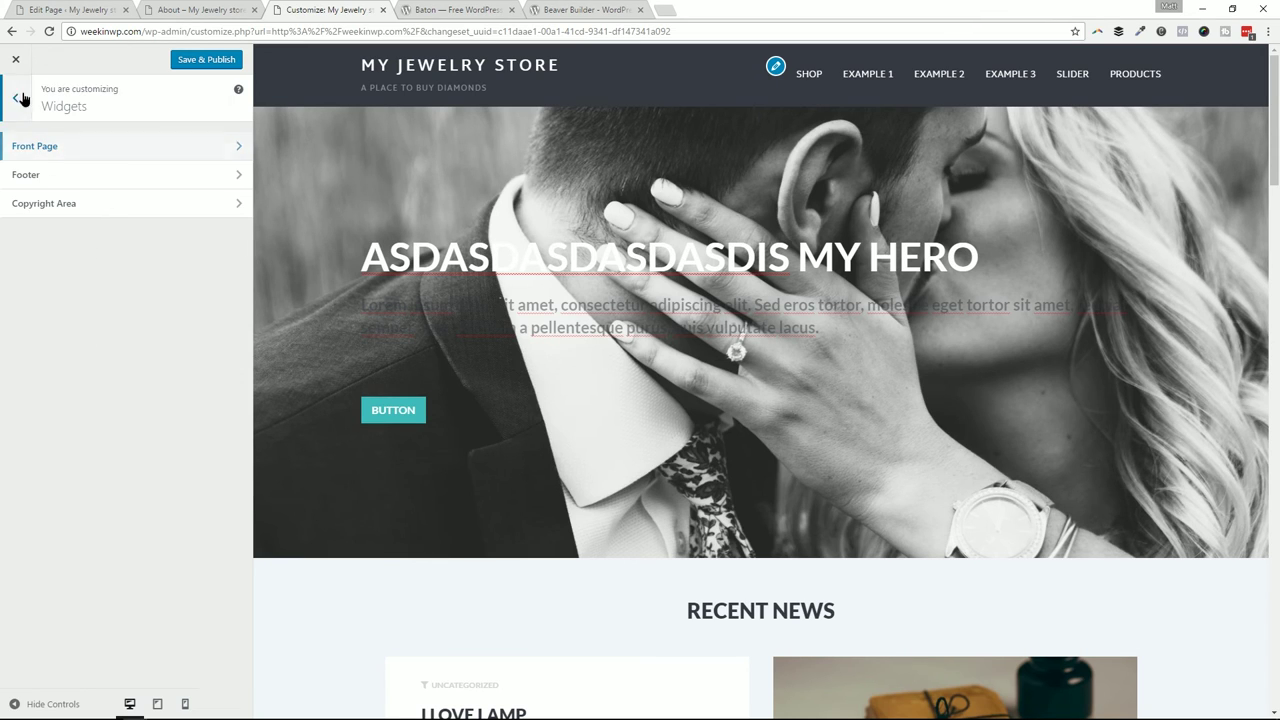
click(15, 96)
click(94, 348)
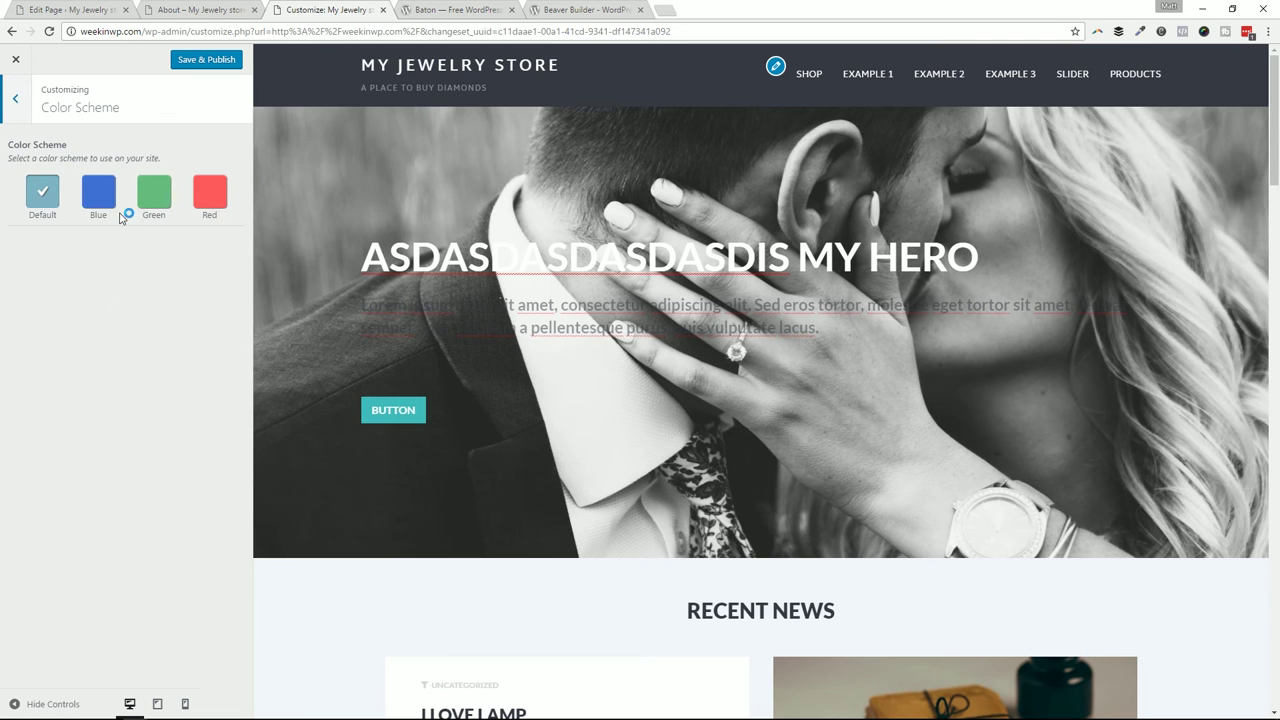
click(97, 200)
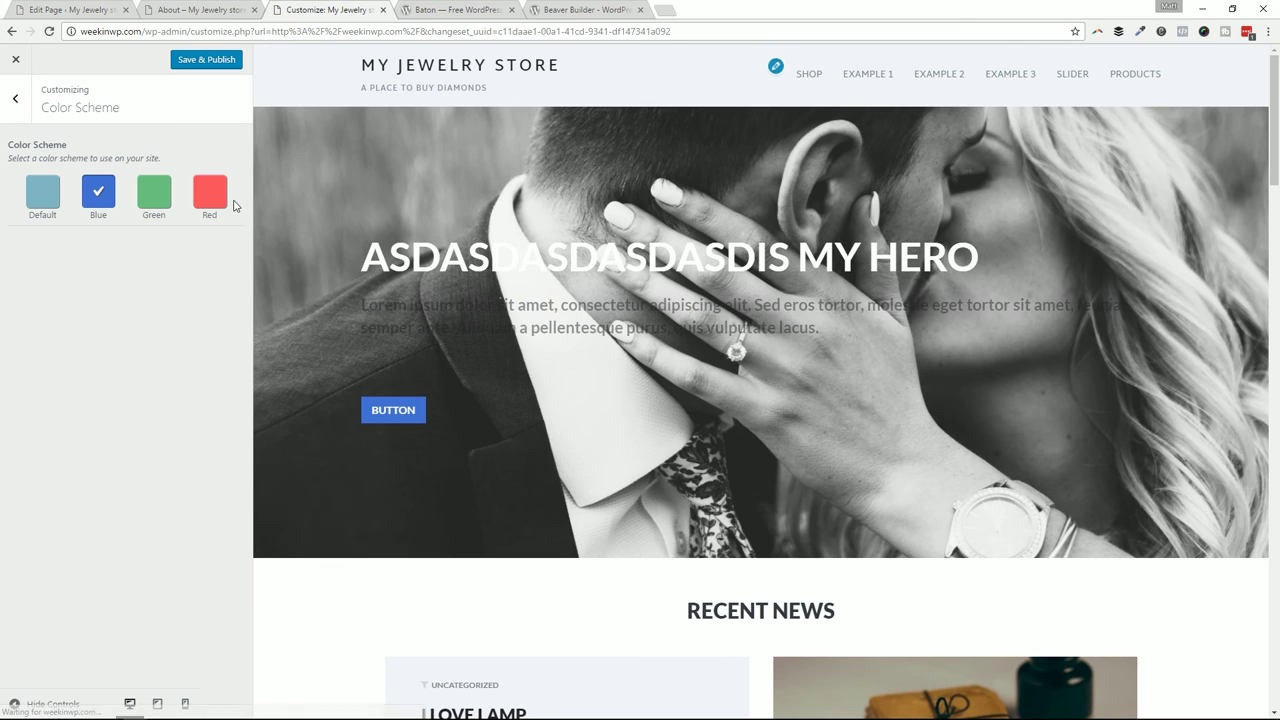
triple_click(724, 262)
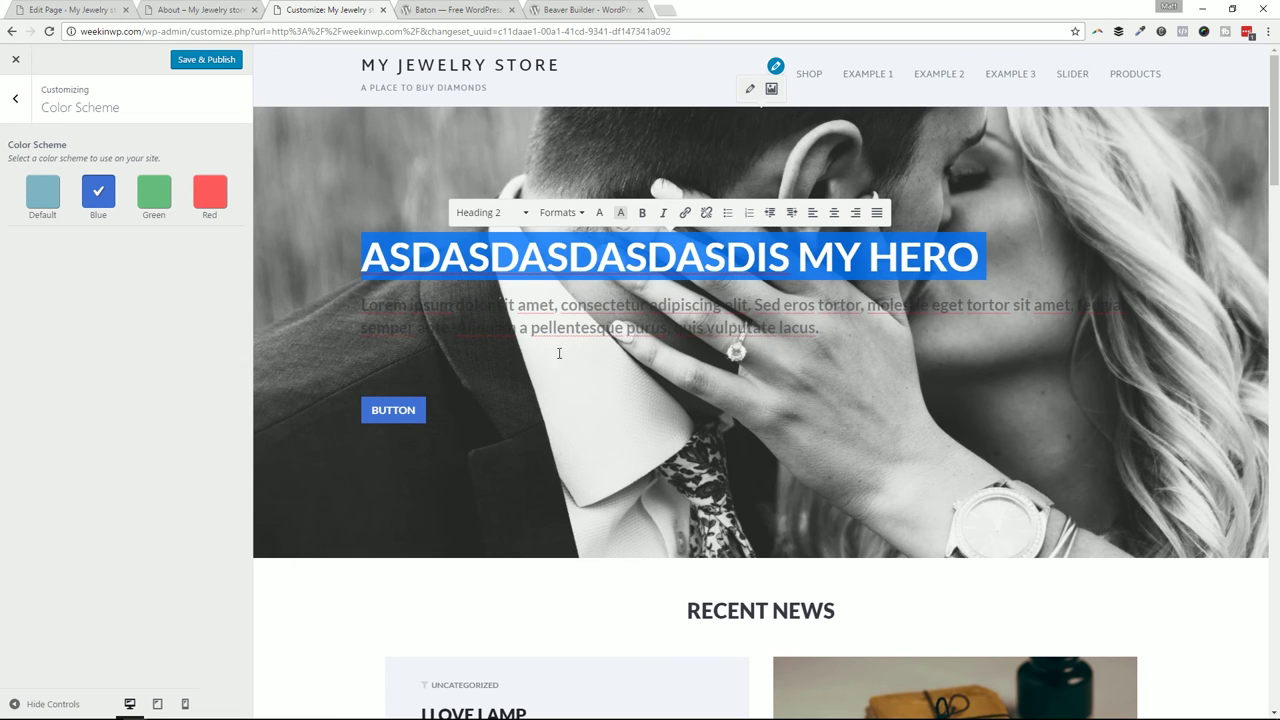
click(15, 98)
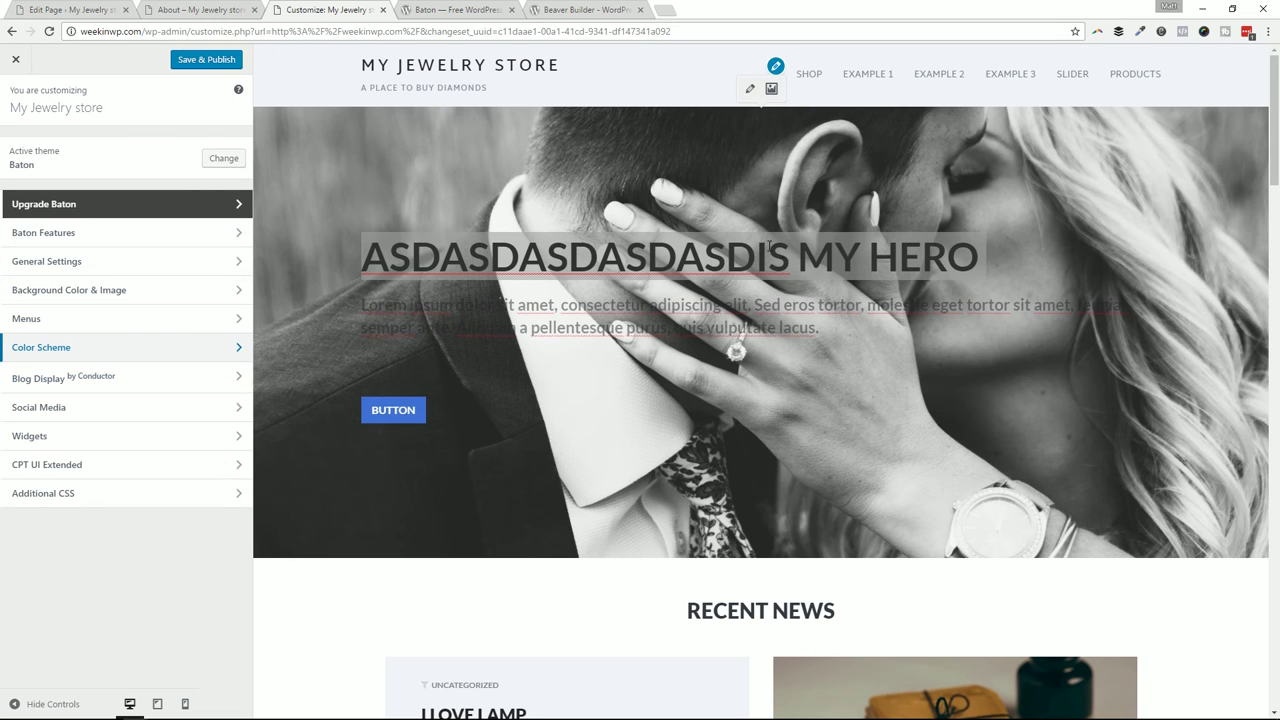
triple_click(672, 258)
- Add a 3 Columns row layout beneath the hero text inside the About page's hero row
click(200, 9)
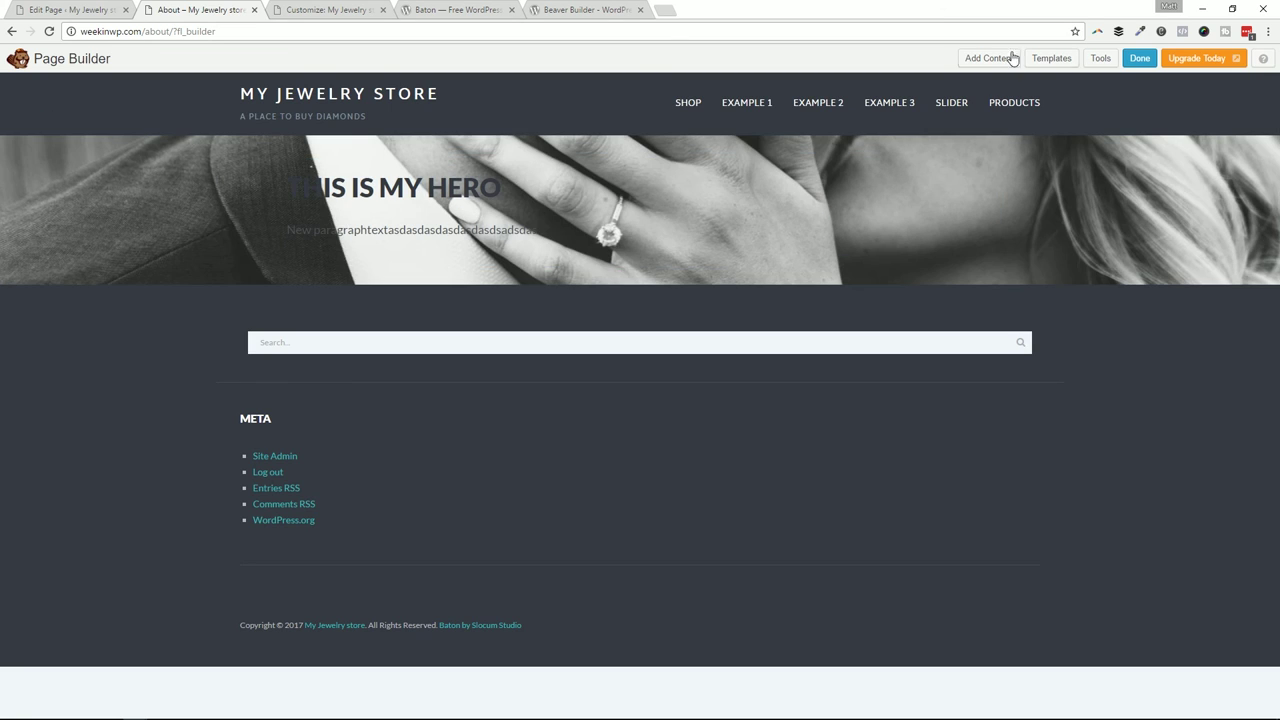
click(993, 58)
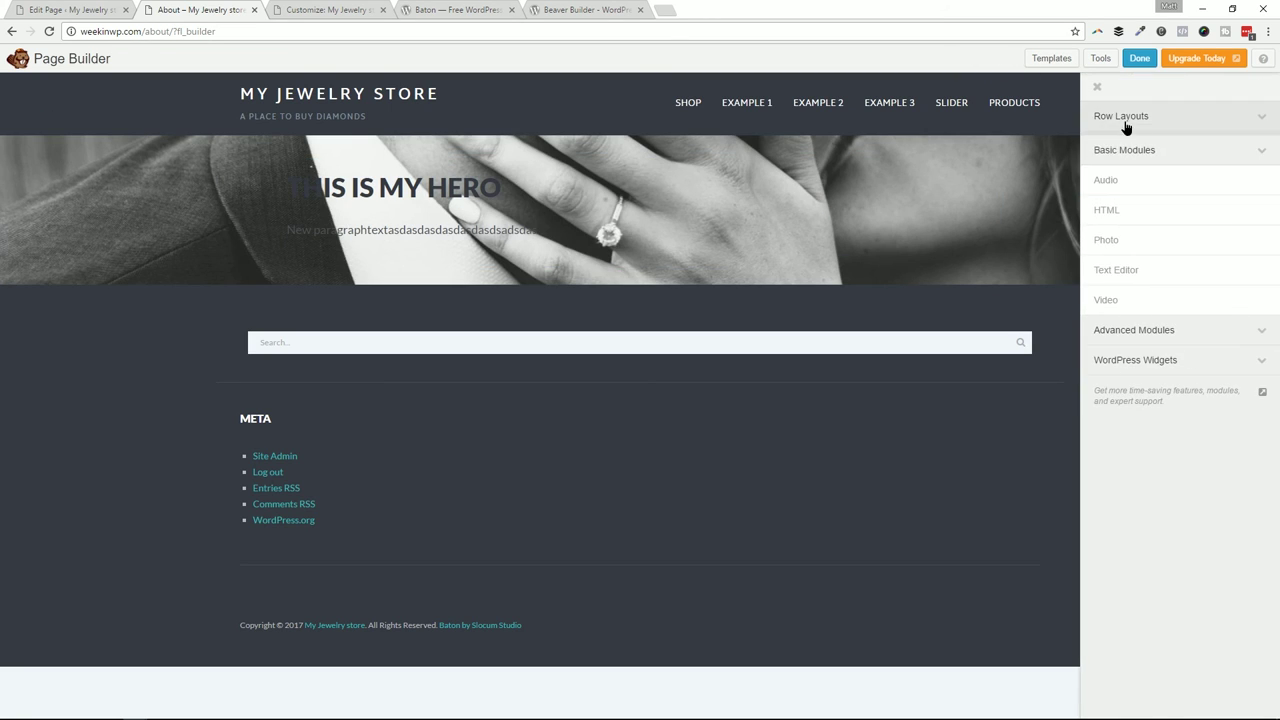
click(1120, 117)
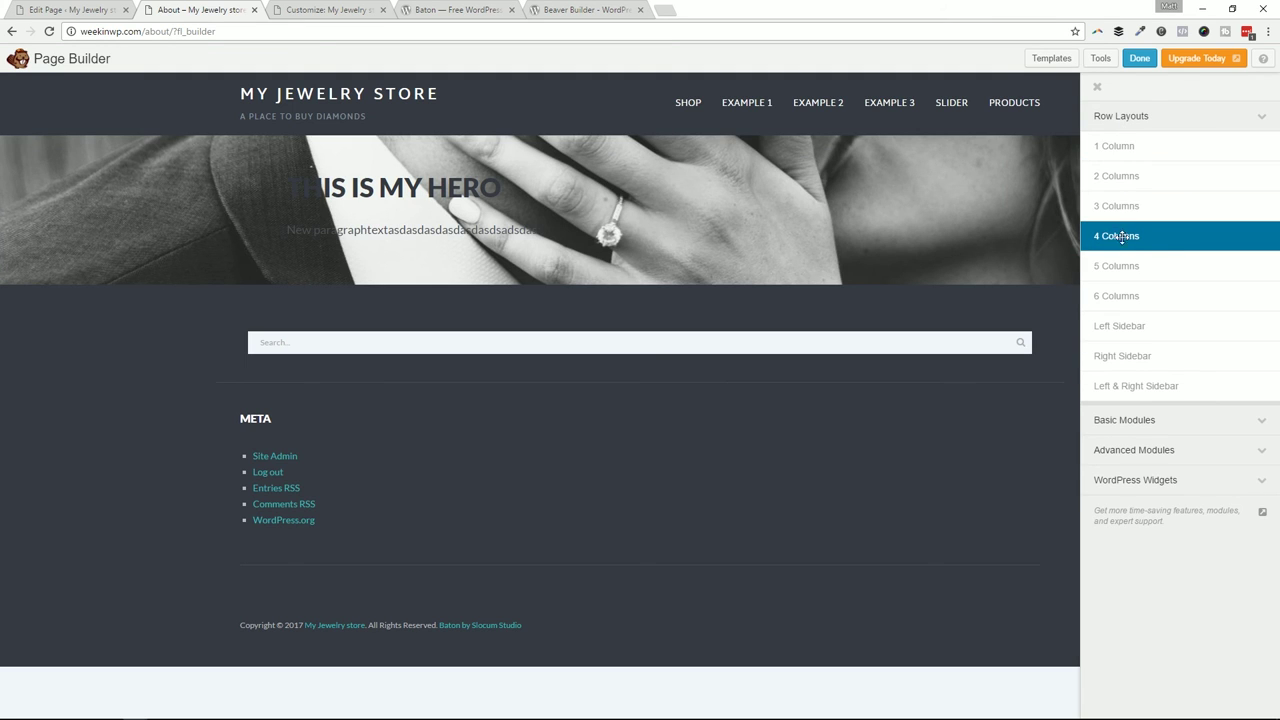
drag(1121, 207, 624, 312)
drag(653, 254, 651, 277)
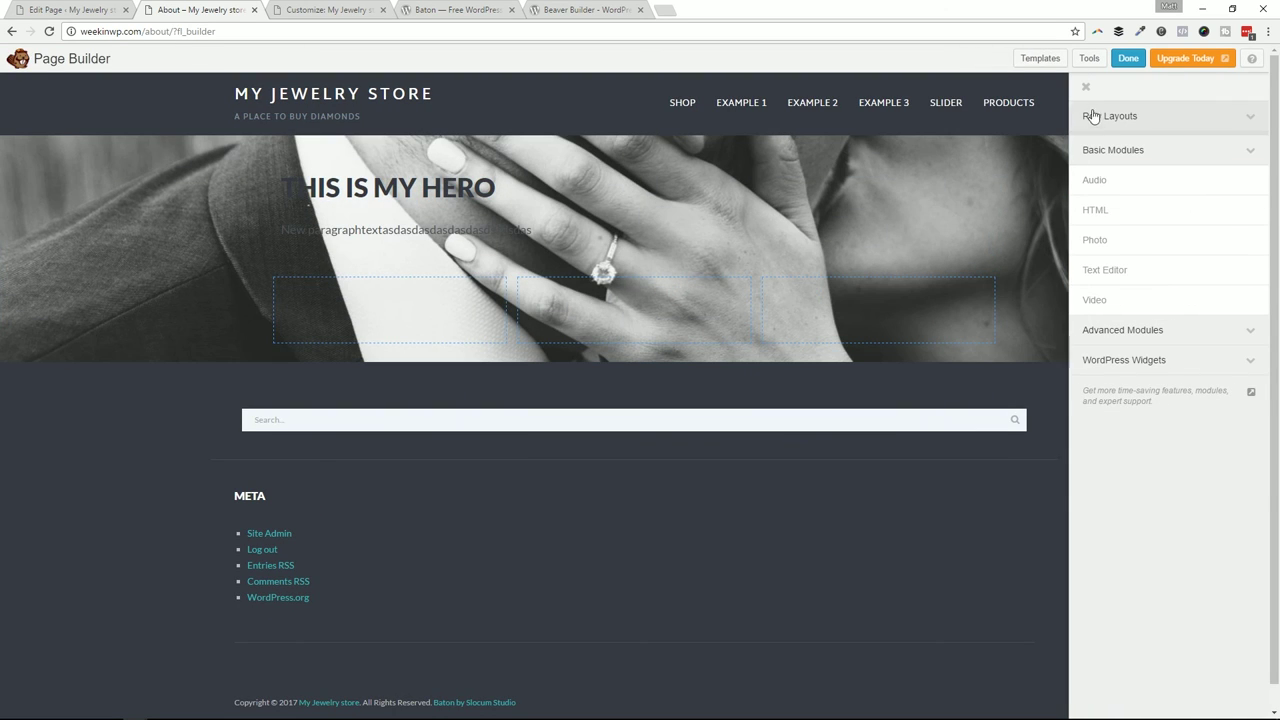
- Extend the columns beneath the hero text to four, and widen the second column on both sides
click(1100, 116)
drag(1103, 177, 284, 350)
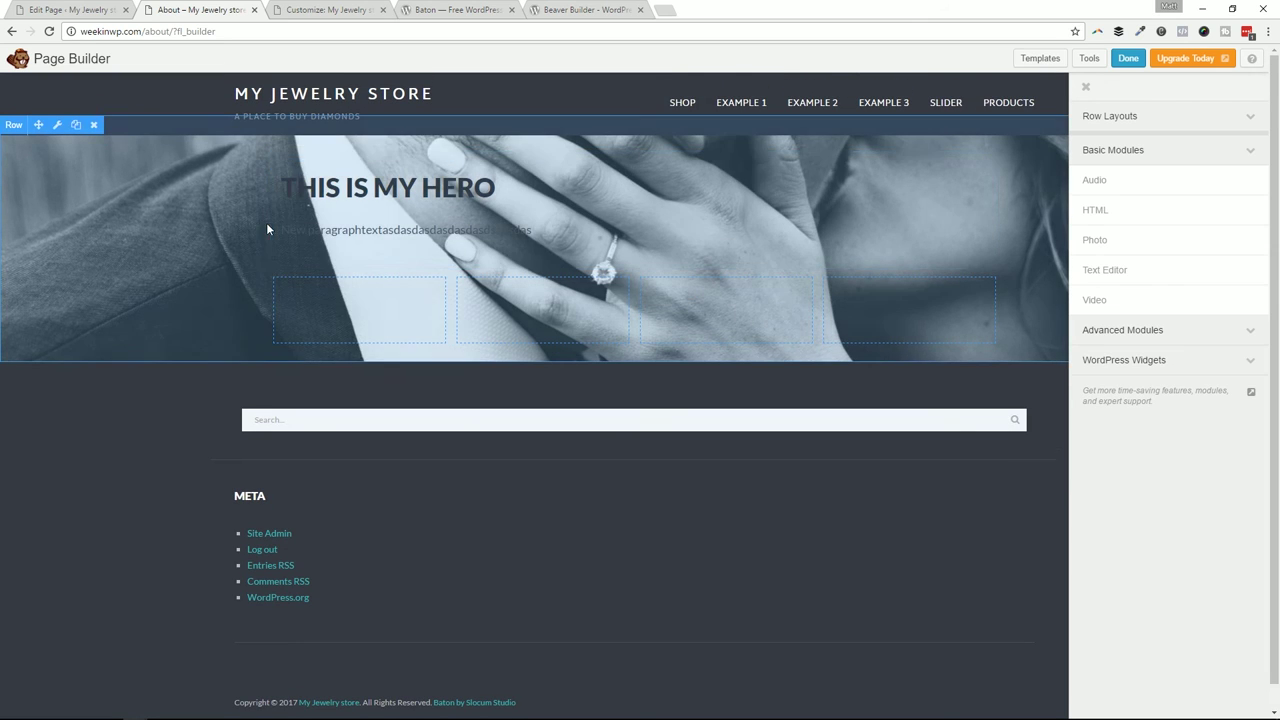
drag(446, 312, 372, 322)
drag(643, 309, 749, 312)
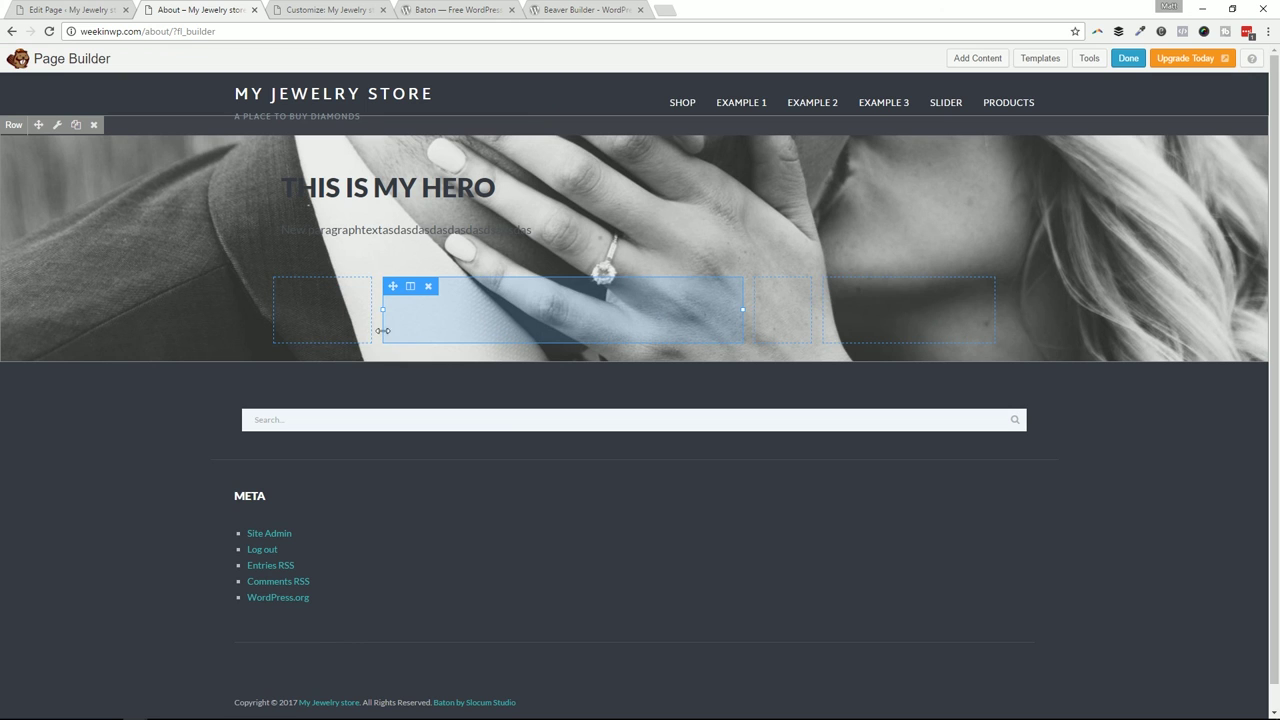
- Compare the front page hero's Note Widget settings with the About page's column layout
click(343, 9)
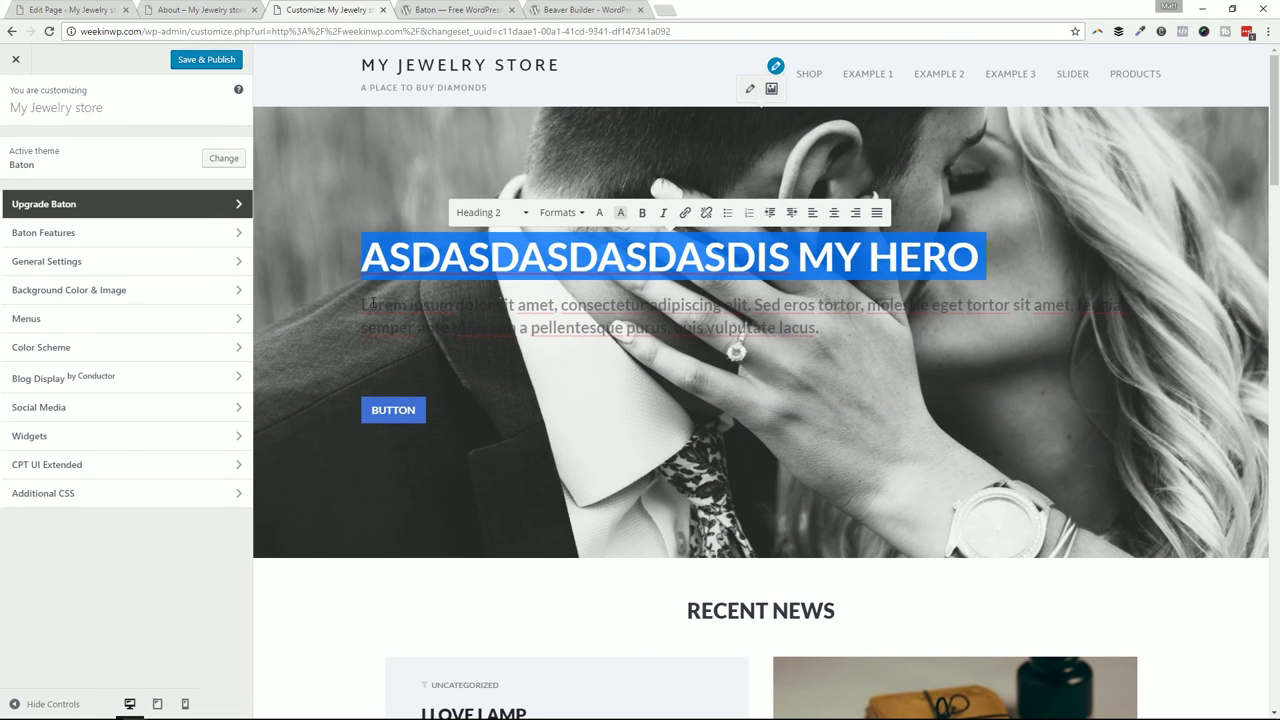
click(750, 88)
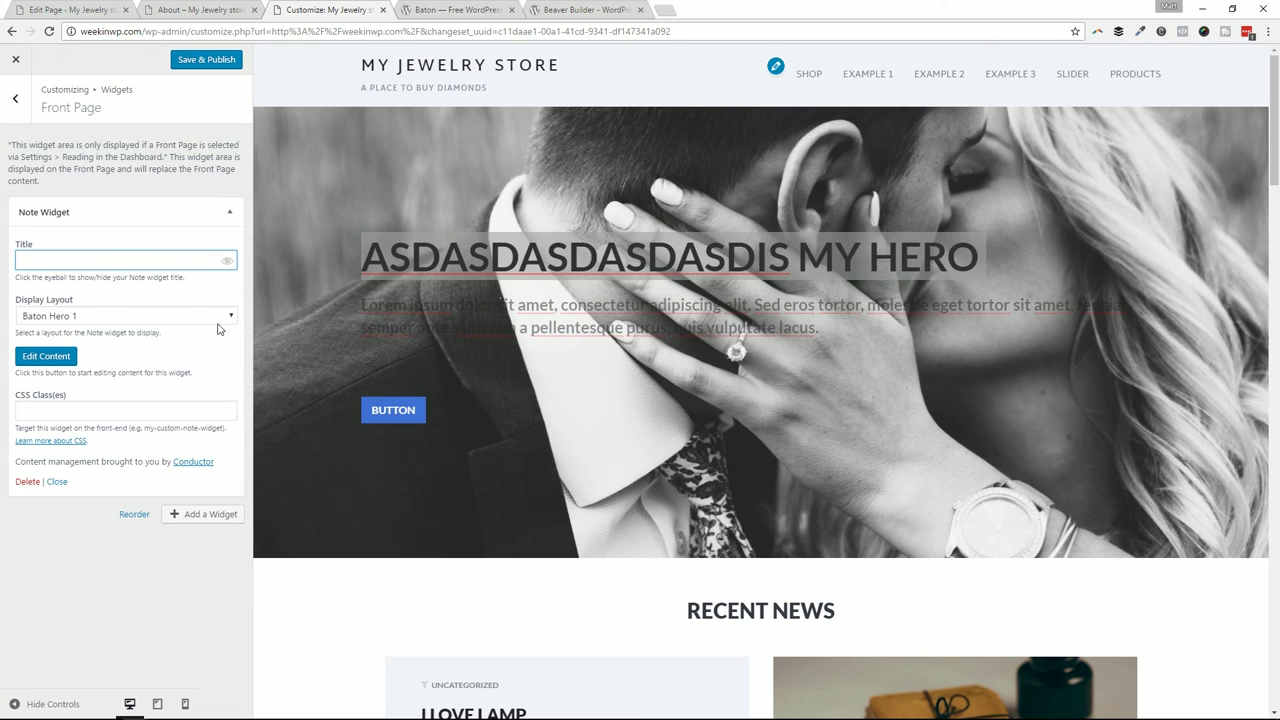
scroll(429, 406, down, 1)
click(220, 9)
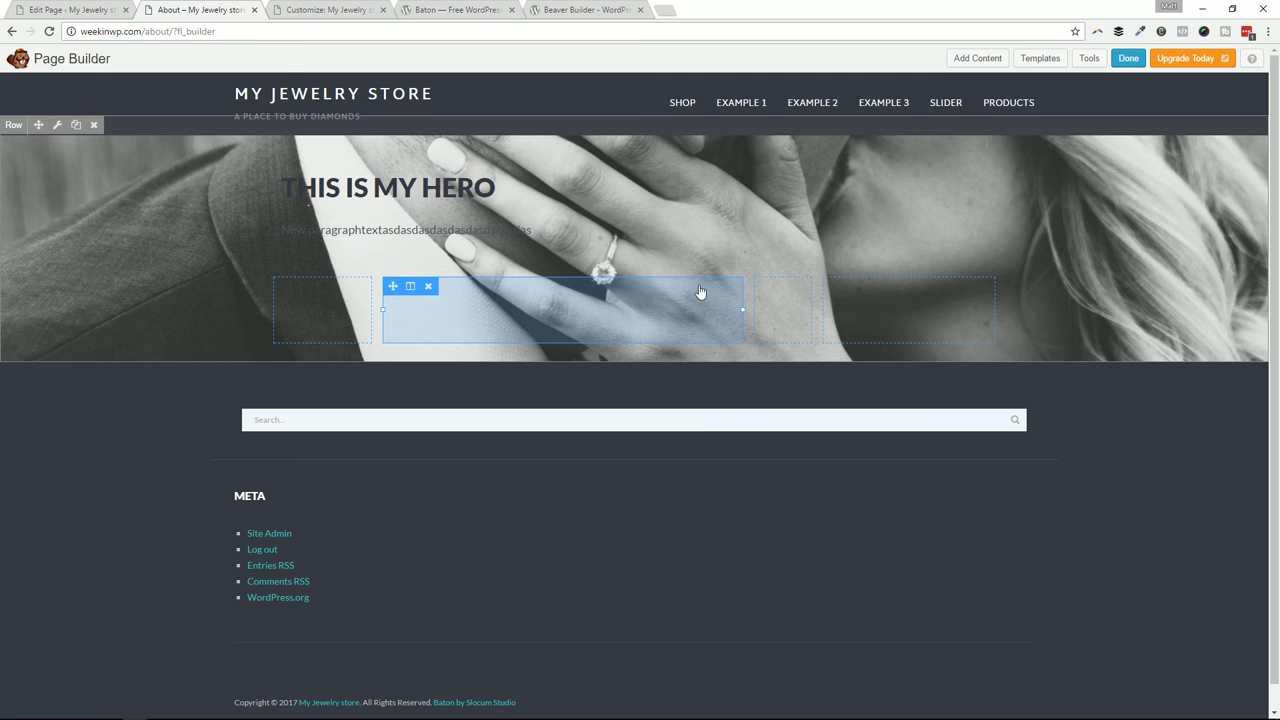
click(336, 8)
- Review the Baton theme and Beaver Builder plugin pages on WordPress.org, and return to the front page Customizer
click(437, 8)
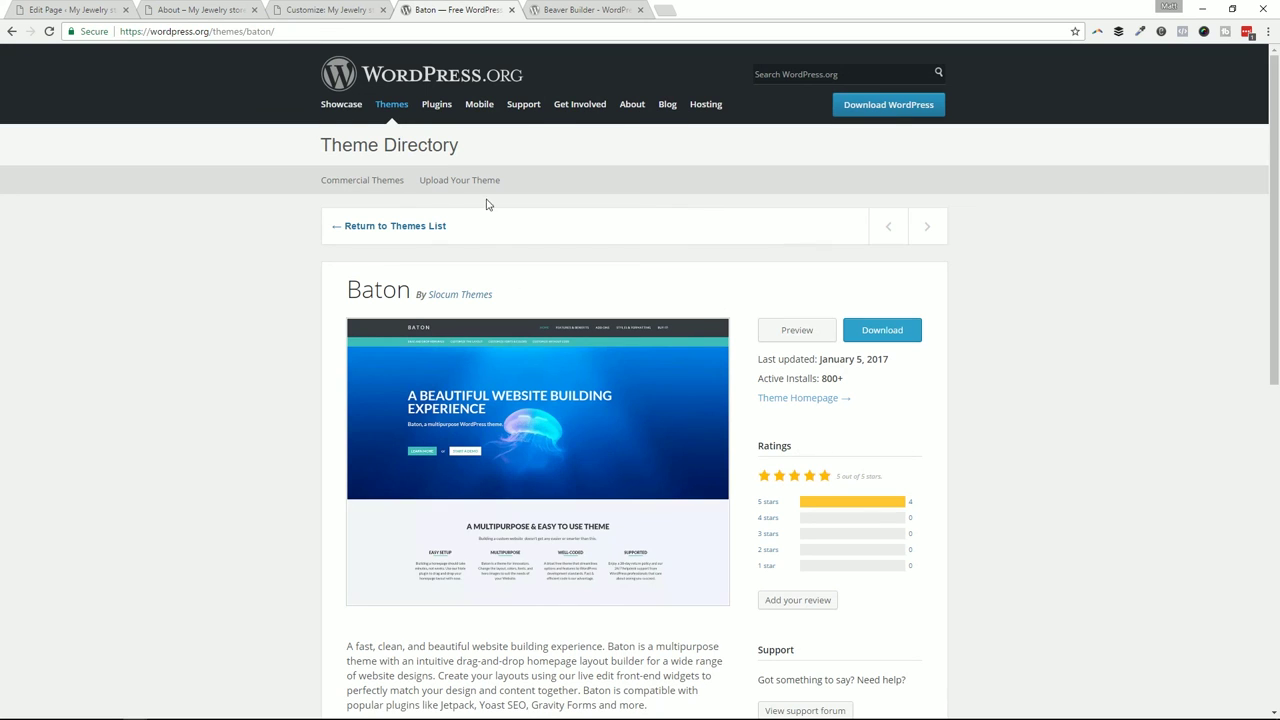
scroll(637, 355, down, 1)
scroll(630, 325, up, 1)
click(556, 12)
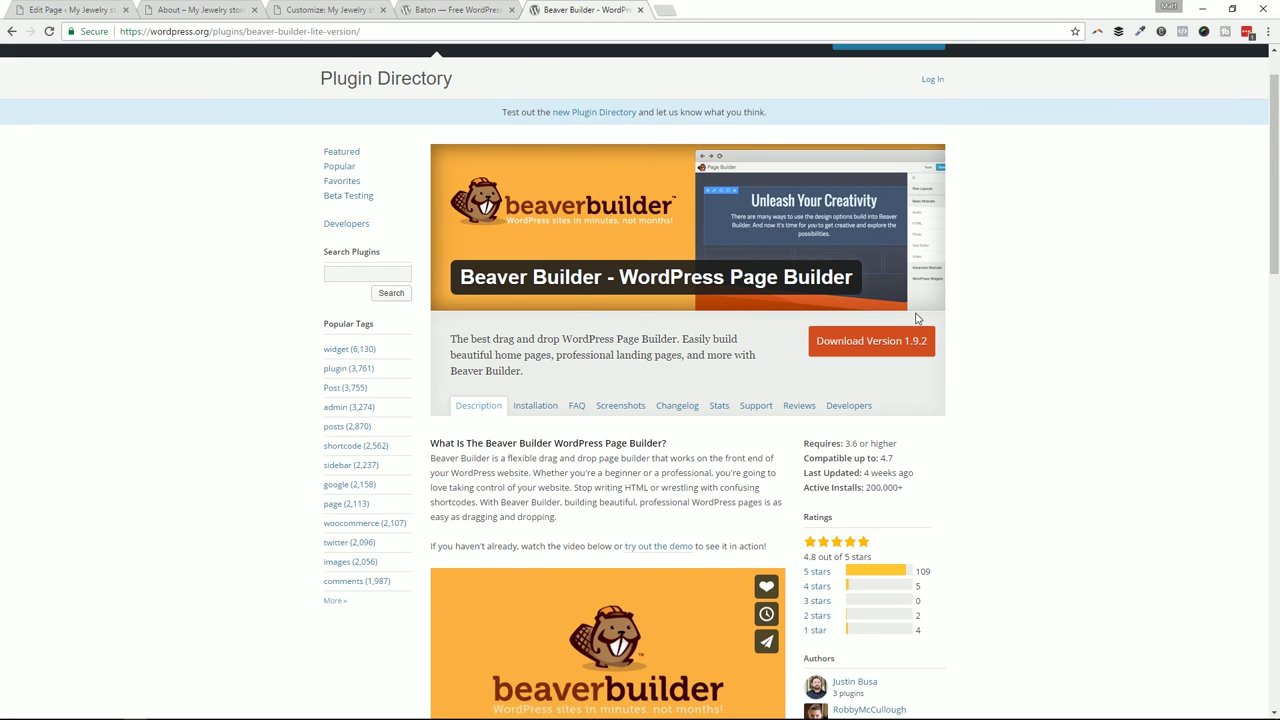
scroll(918, 318, down, 4)
scroll(840, 318, up, 5)
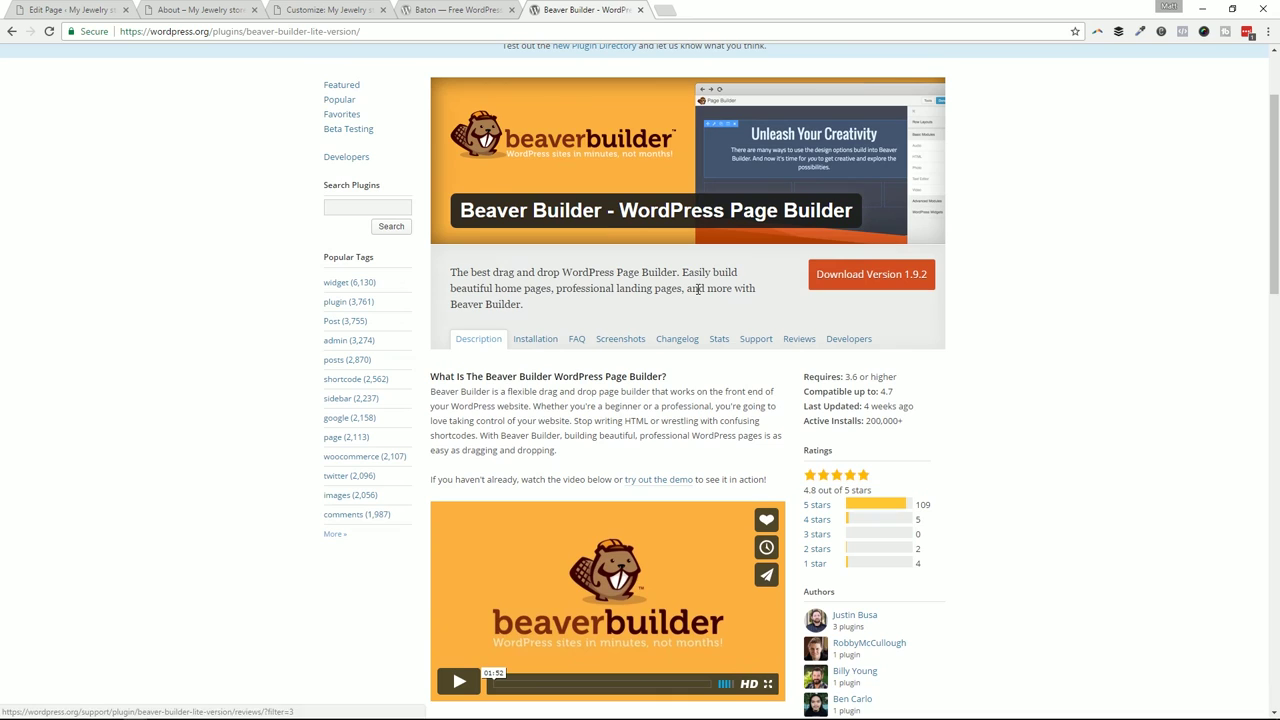
click(480, 9)
click(324, 7)
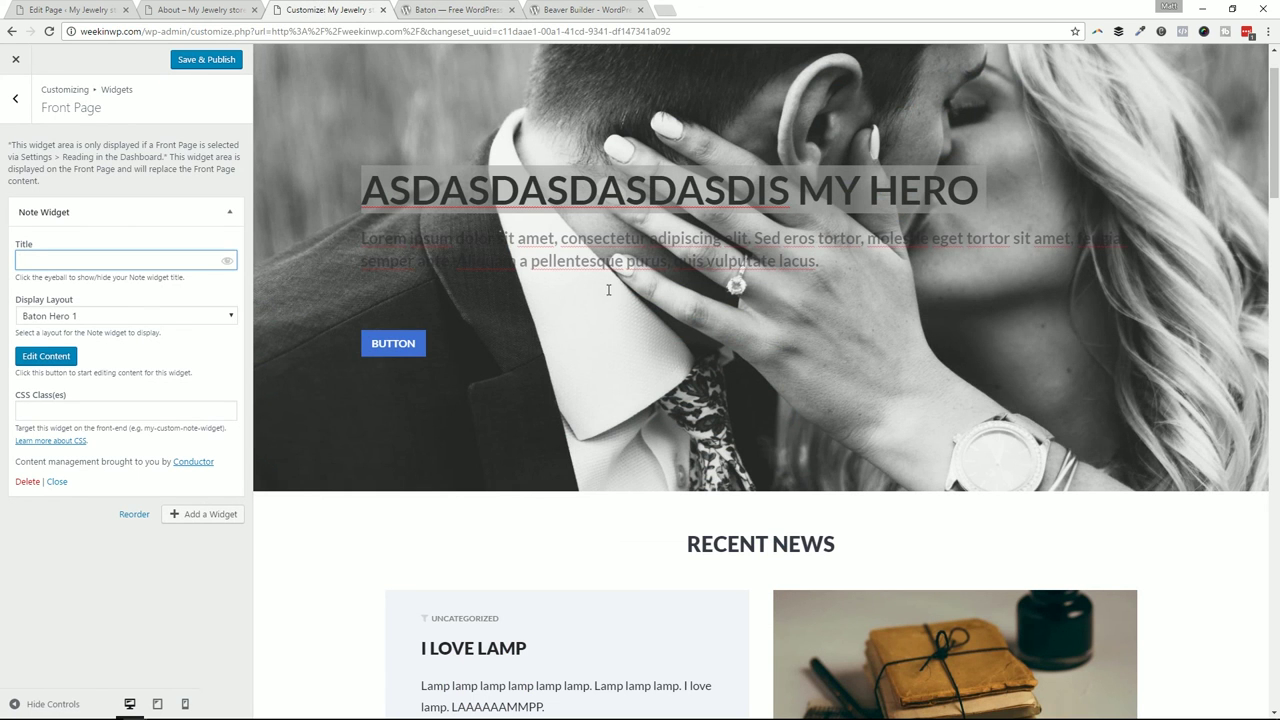